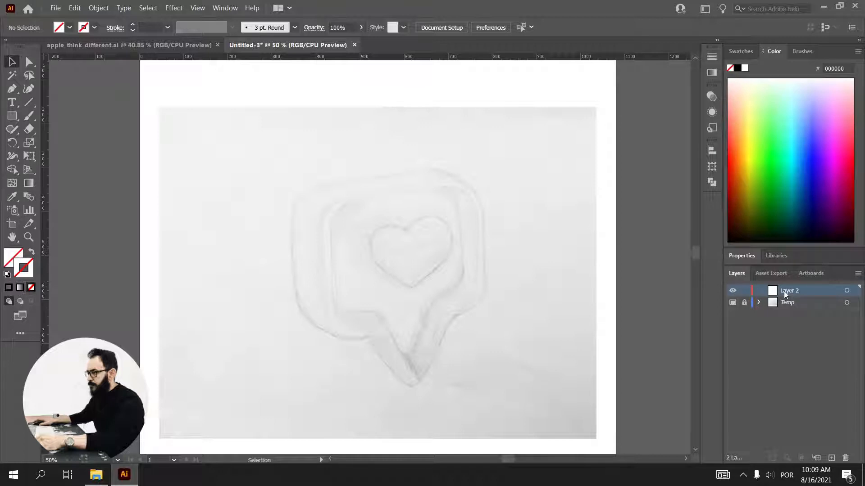
Step: Rename Layer 2 as Line
double_click(783, 291)
key("BackSpace")
key("Return")
scroll(380, 243, "up", 3)
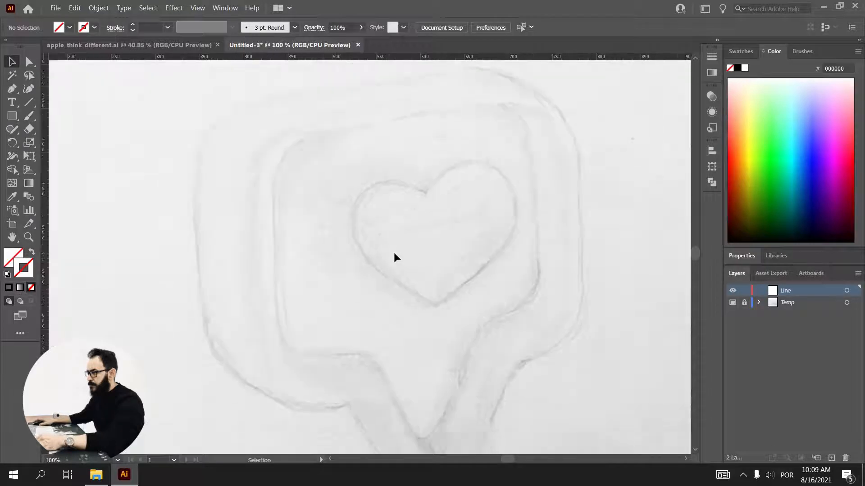
scroll(394, 257, "down", 2)
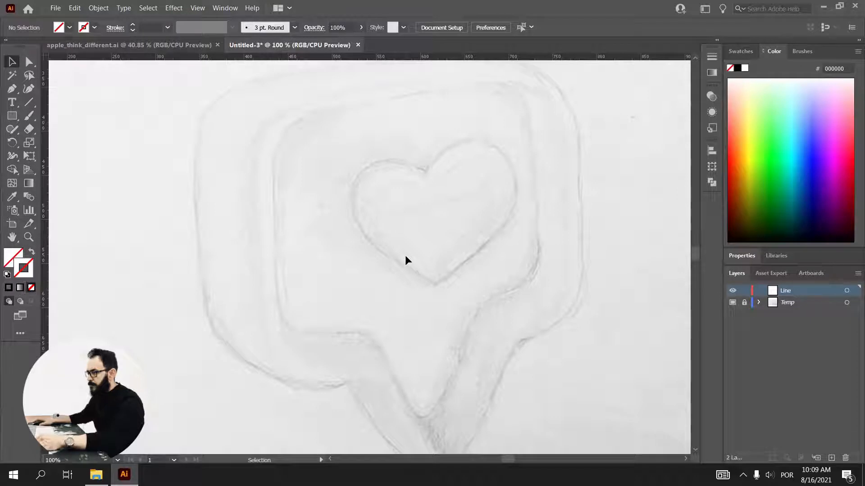
Step: Set up the Pen tool with no fill and a black stroke of 2 px
key("d")
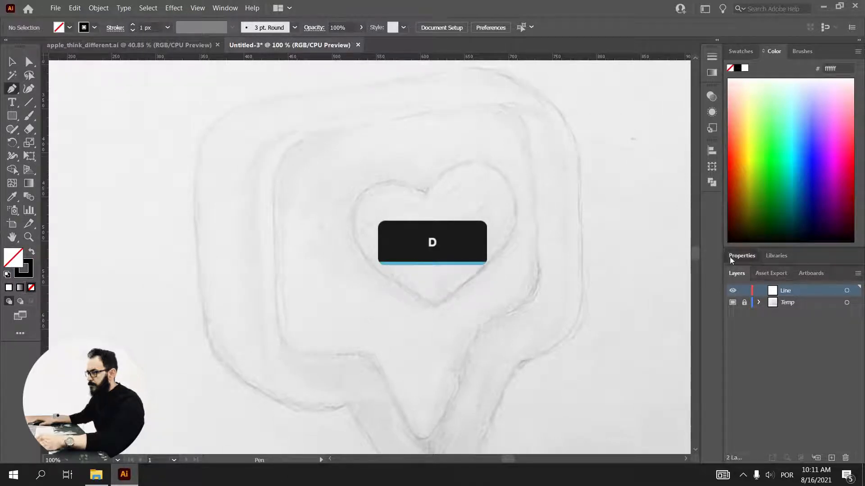
left_click(741, 255)
left_click(754, 323)
key("p")
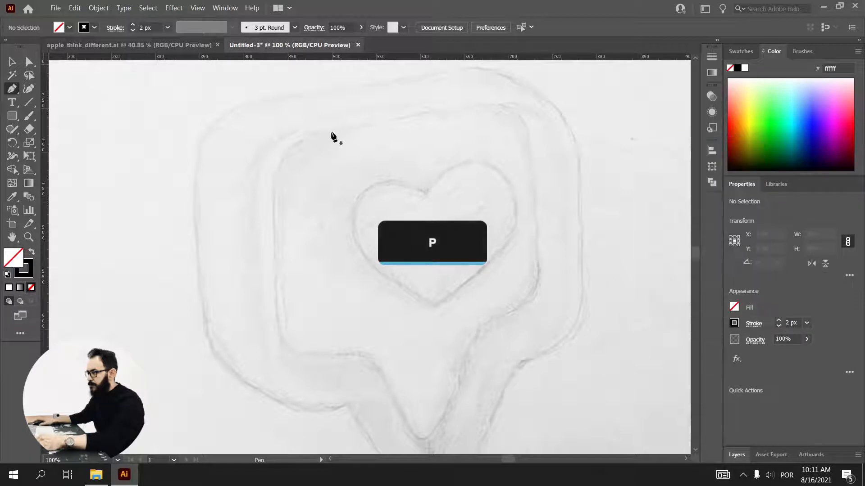
Step: Trace the speech bubble's top edge and right side with the Pen tool, down to the curve where the pointer begins
left_click(330, 130)
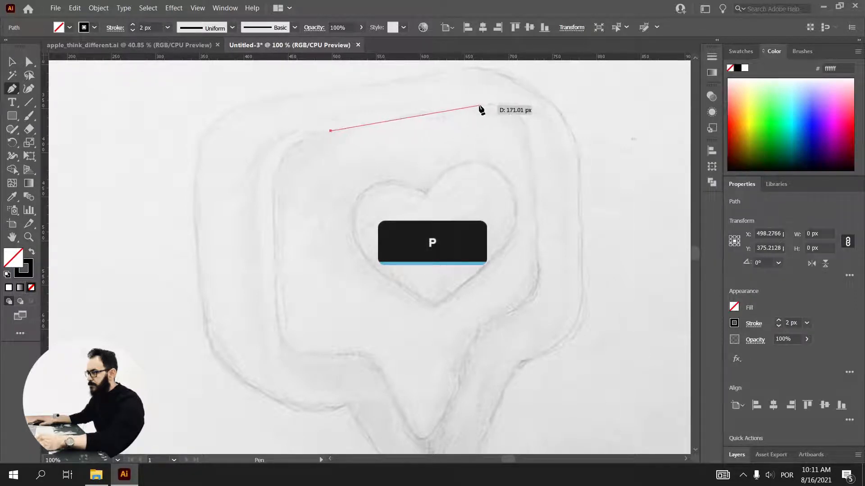
left_click_drag(506, 102, 567, 151)
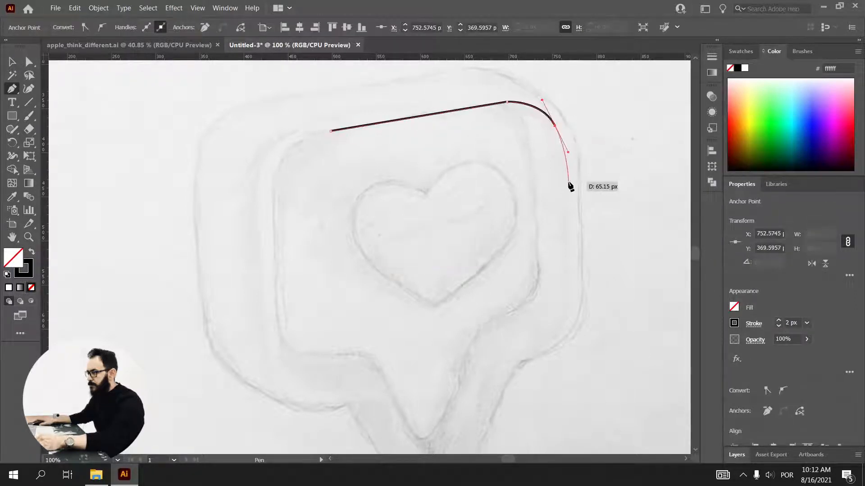
left_click(569, 277)
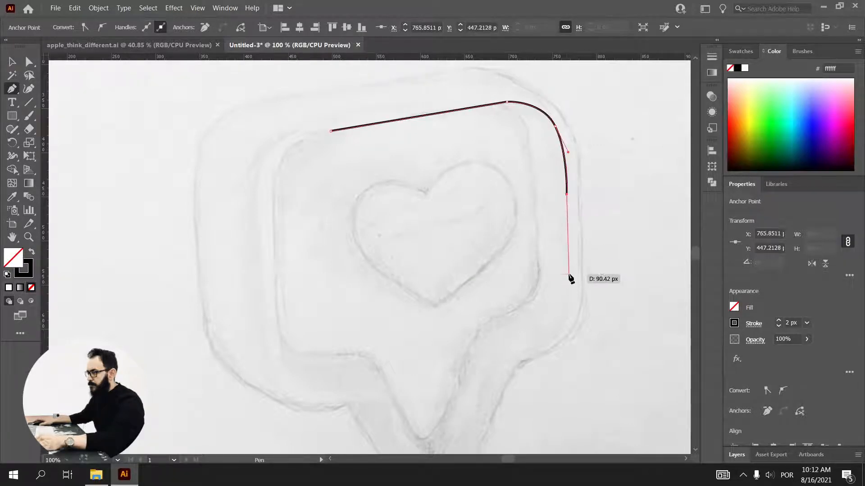
scroll(570, 289, "down", 3)
left_click_drag(566, 255, 558, 268)
left_click(536, 276)
left_click(503, 298)
left_click(495, 312)
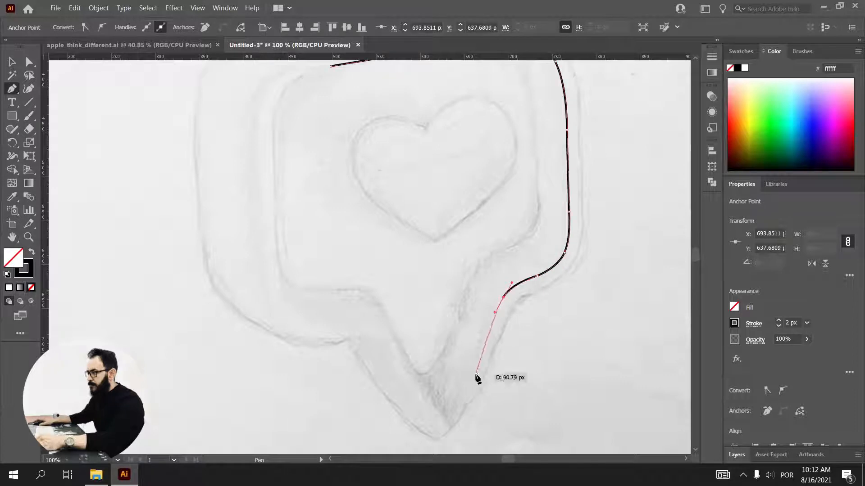
Step: Continue the path down the pointer's right side, around its tip and back up its left side
left_click(464, 380)
scroll(460, 363, "up", 1)
left_click(450, 354)
left_click(430, 365)
left_click(381, 323)
left_click(354, 294)
left_click(339, 269)
left_click(317, 230)
Step: Trace the bubble's lower-left corner and left side, closing the path at its starting anchor on the top edge
scroll(318, 228, "down", 1)
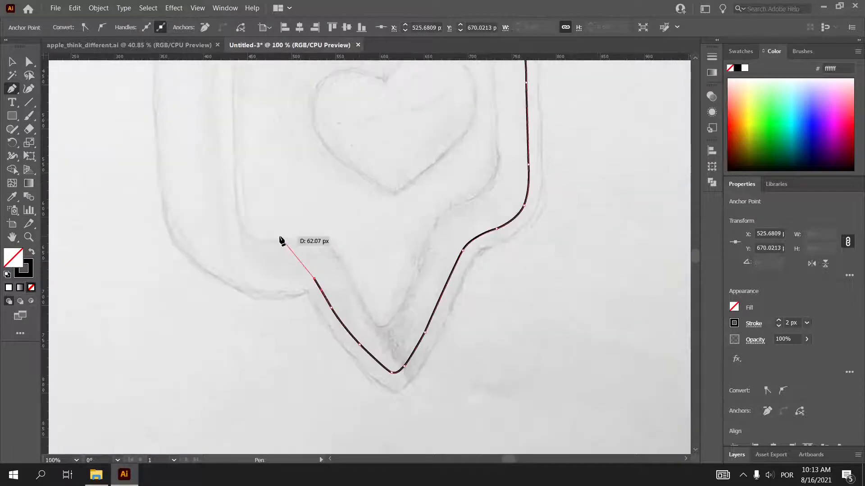
left_click_drag(290, 279, 246, 261)
left_click_drag(234, 203, 257, 121)
scroll(232, 152, "up", 3)
left_click(229, 188)
left_click(290, 116)
Step: Round the path's corner where the bubble's bottom edge meets the pointer's left side
key("a")
scroll(329, 332, "down", 2)
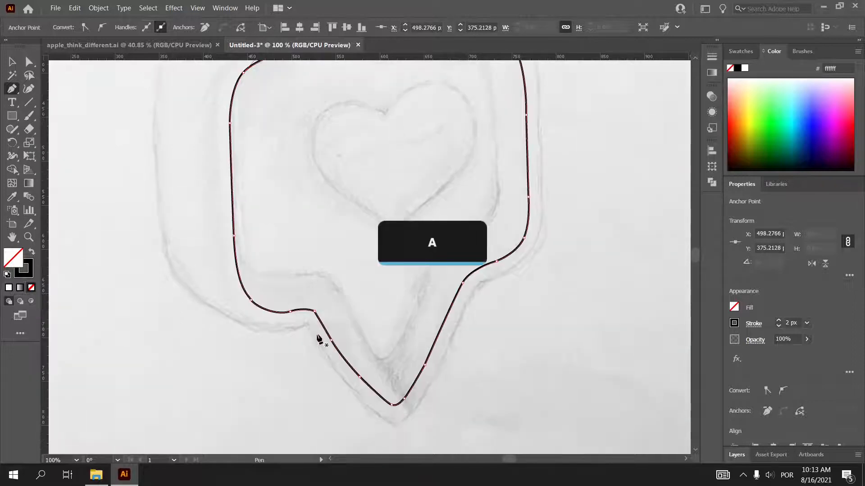
scroll(331, 257, "up", 5)
left_click(337, 236)
left_click(351, 258)
mouse_move(336, 236)
left_mouse_down()
mouse_move(317, 230)
mouse_move(344, 242)
mouse_move(328, 228)
left_mouse_up()
scroll(345, 248, "up", 3)
scroll(415, 206, "down", 9)
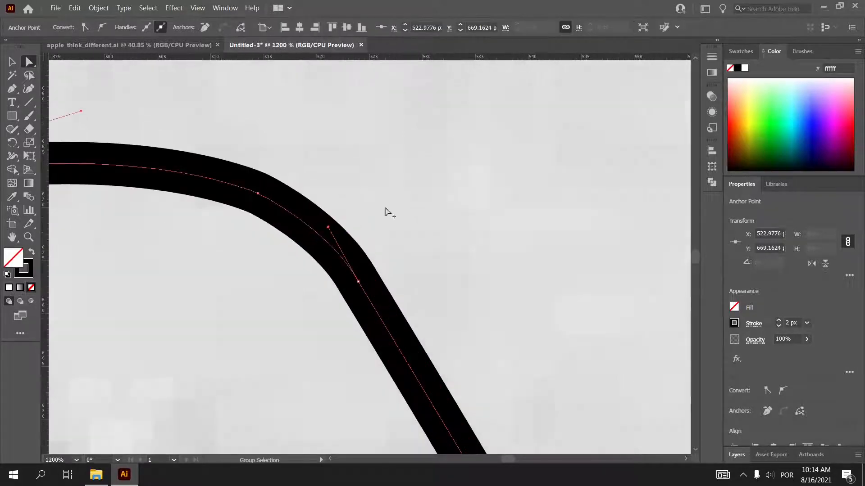
Step: Refine the curve at the bubble's lower-left corner by adjusting its anchor point, leaving the path deselected
scroll(281, 238, "up", 6)
left_click(272, 253)
left_click_drag(314, 311, 328, 324)
scroll(237, 295, "down", 6)
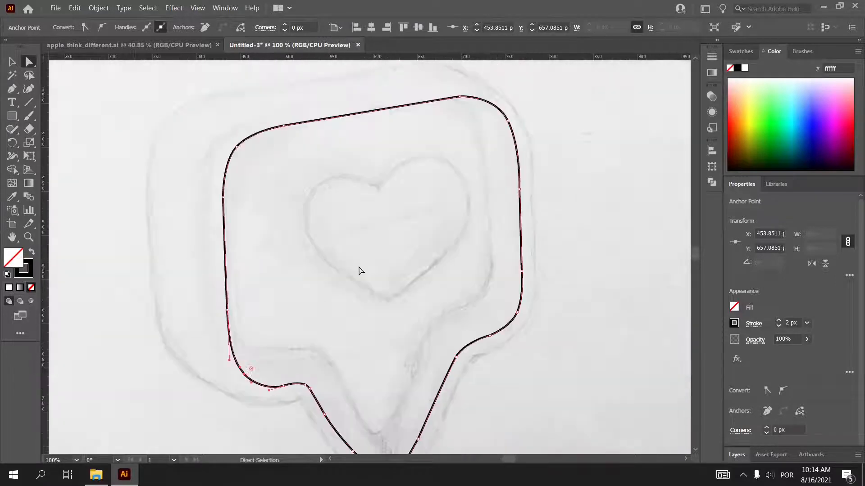
scroll(373, 261, "down", 3)
key("v")
left_click(385, 356)
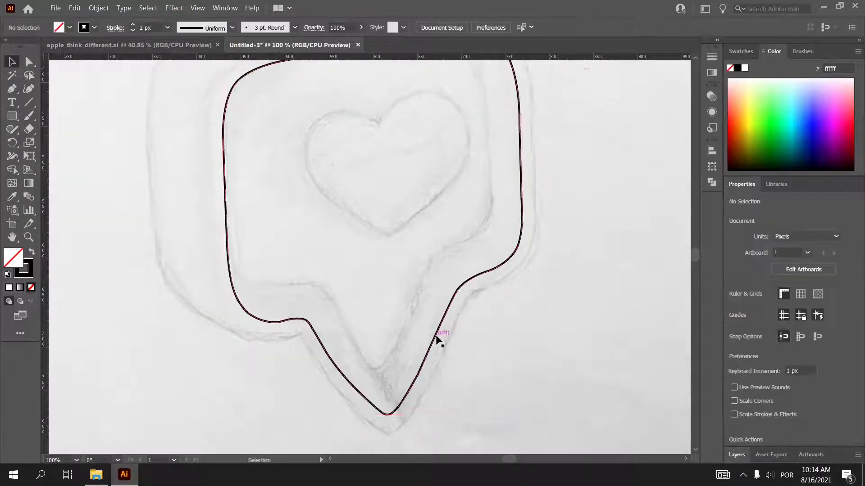
Step: Give the bubble outline's stroke round caps and round corners at a weight of 2 px
left_click(432, 336)
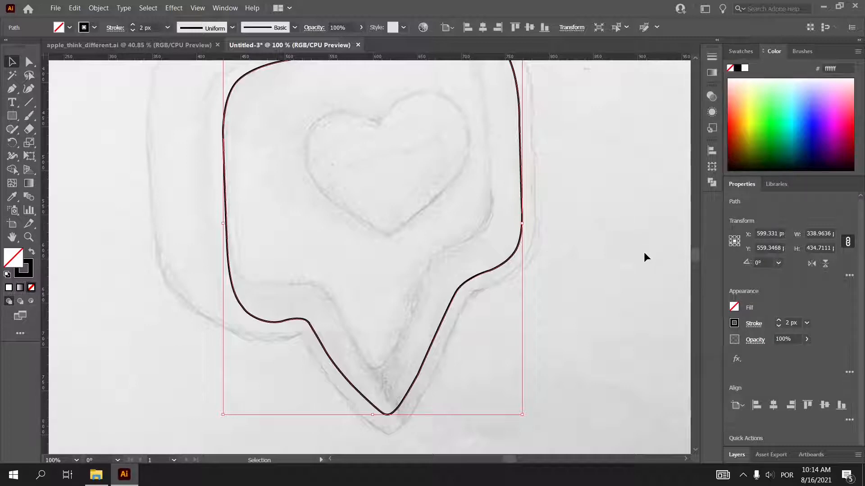
left_click(753, 325)
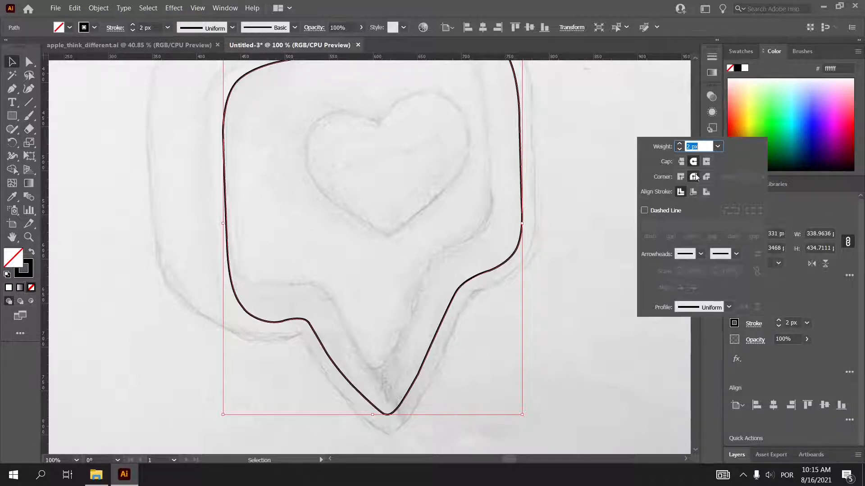
left_click(693, 162)
left_click(680, 144)
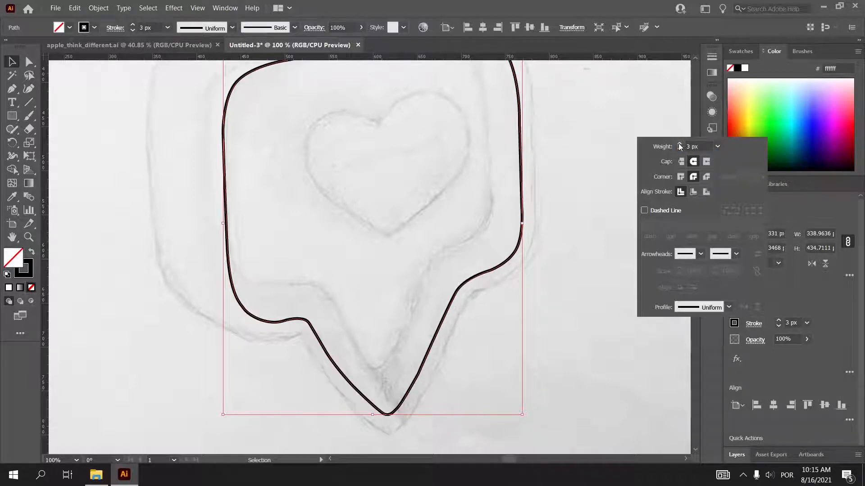
left_click(680, 149)
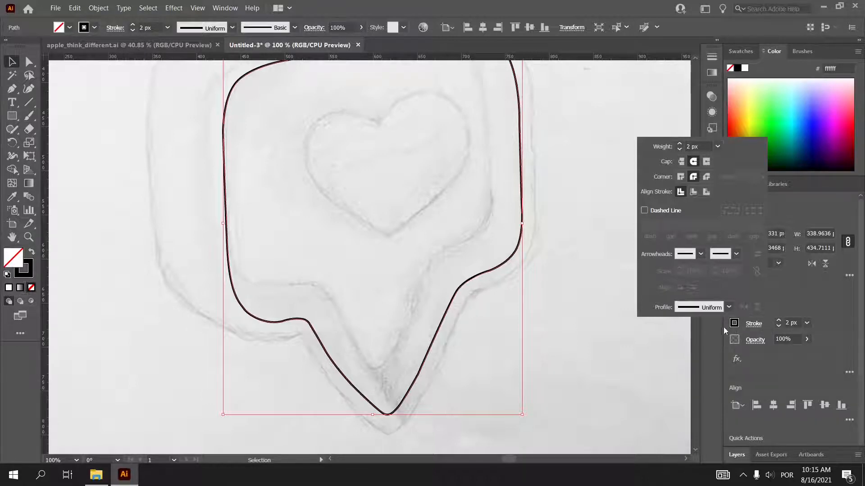
Step: Align the bubble's stroke to the outside of the path and increase its weight to 13 px
left_click(709, 192)
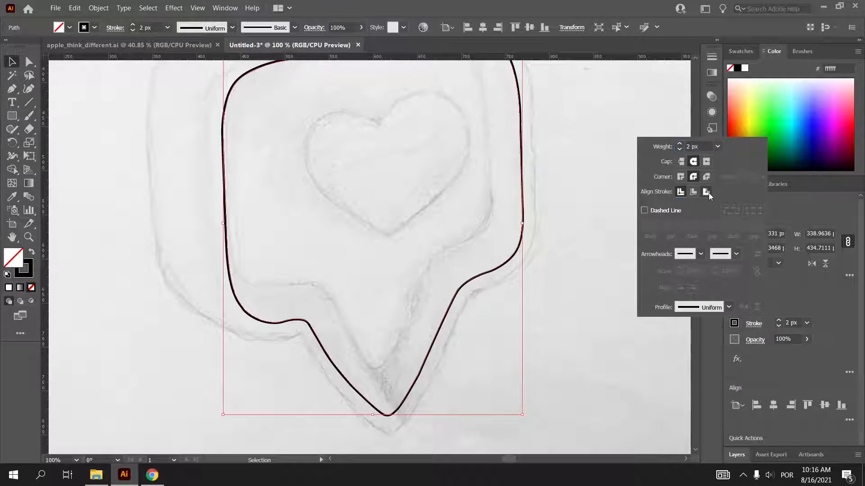
left_click(680, 144)
left_click(680, 145)
left_click(680, 144)
left_click(679, 144)
left_click(679, 144)
left_click(680, 144)
left_click(680, 144)
left_click(680, 145)
left_click(680, 144)
left_click(680, 144)
left_click(680, 144)
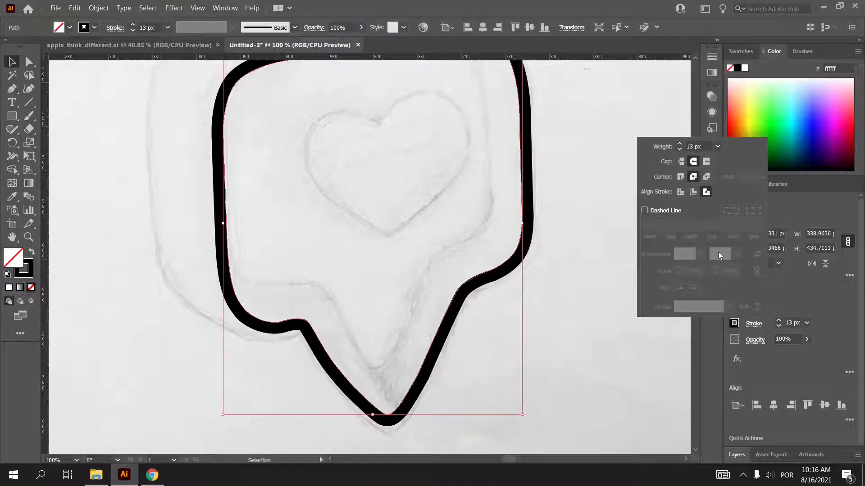
Step: Convert the bubble's stroke into a filled shape with Expand Appearance, keeping it at its original position
left_click(99, 9)
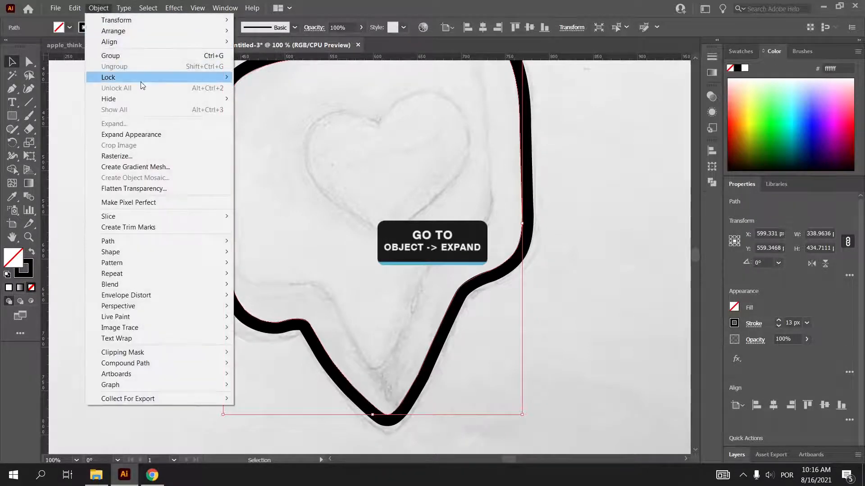
left_click(161, 134)
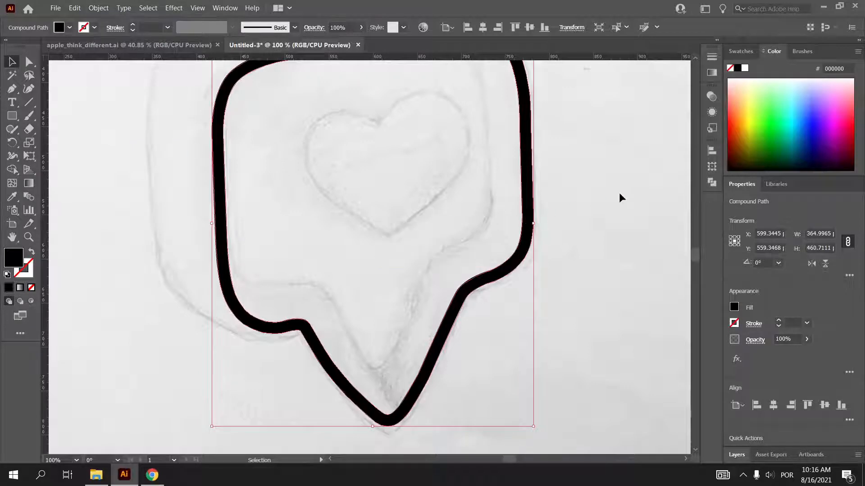
left_click_drag(524, 247, 560, 224)
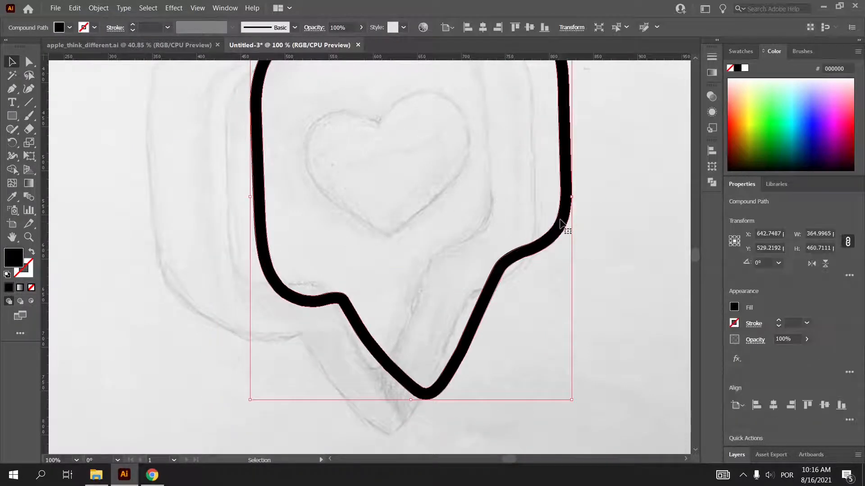
key("ctrl+z")
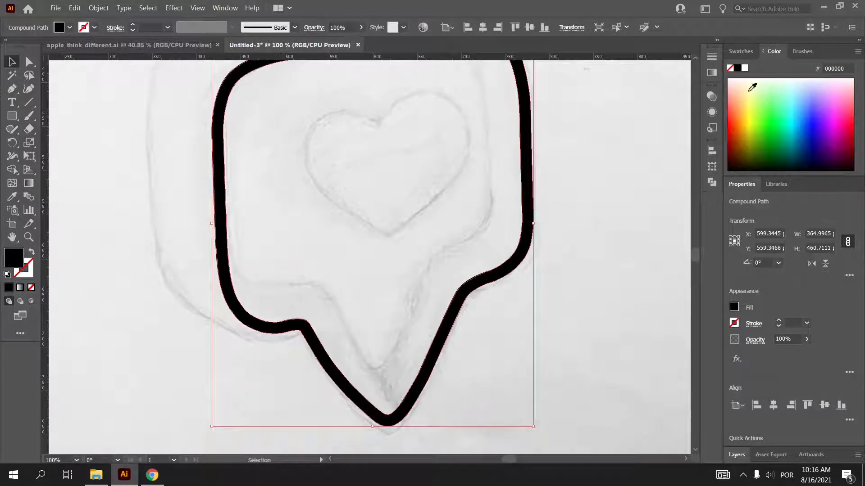
Step: Fill the expanded bubble outline with the red swatch and darken the fill to a deeper red
left_click(741, 51)
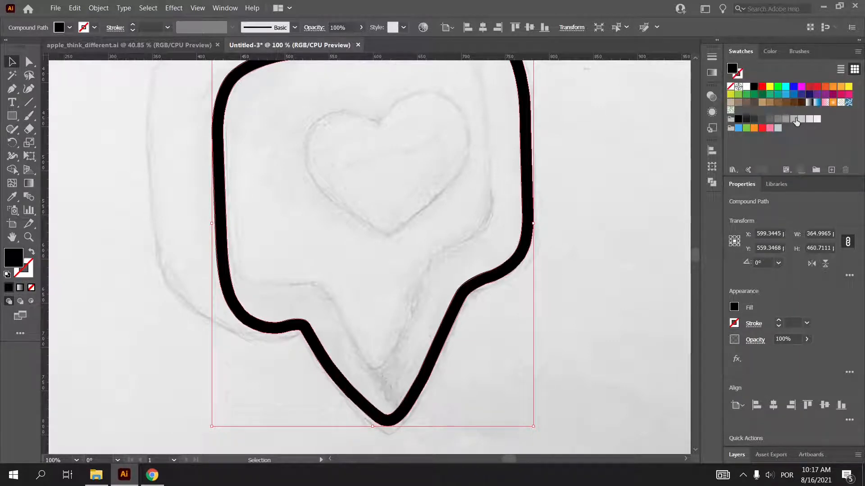
left_click(795, 121)
left_click(648, 172)
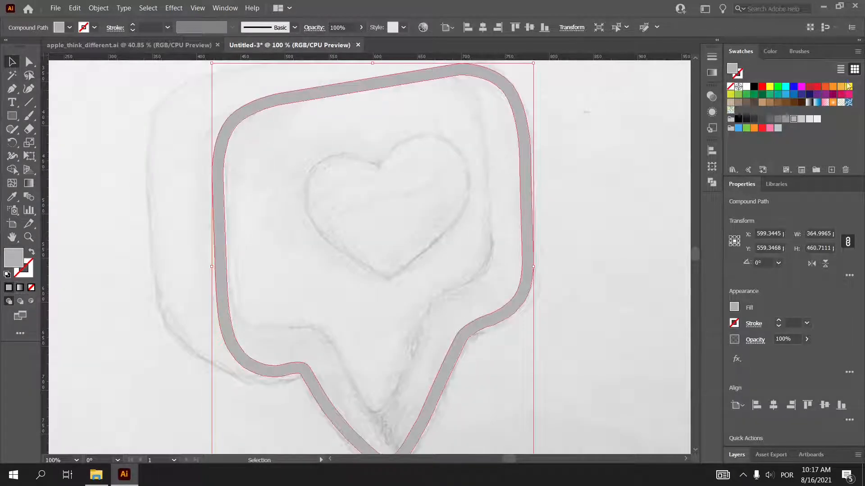
left_click(817, 86)
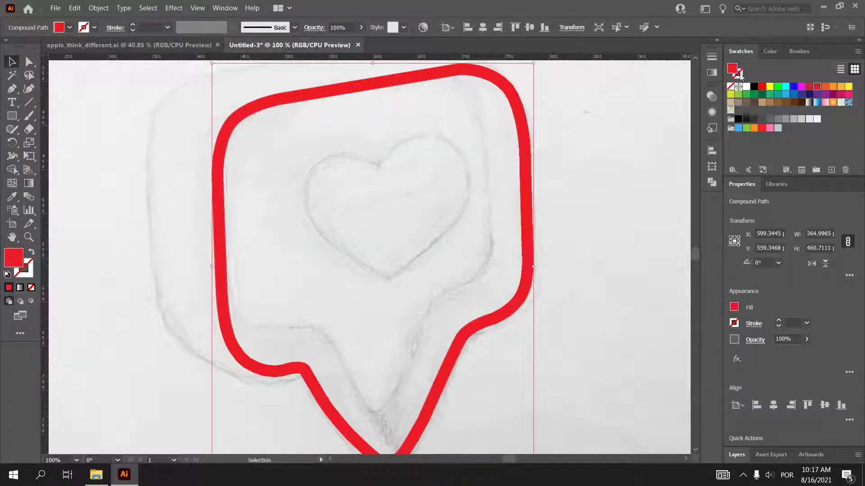
double_click(14, 258)
left_click_drag(399, 194, 421, 194)
left_click(536, 167)
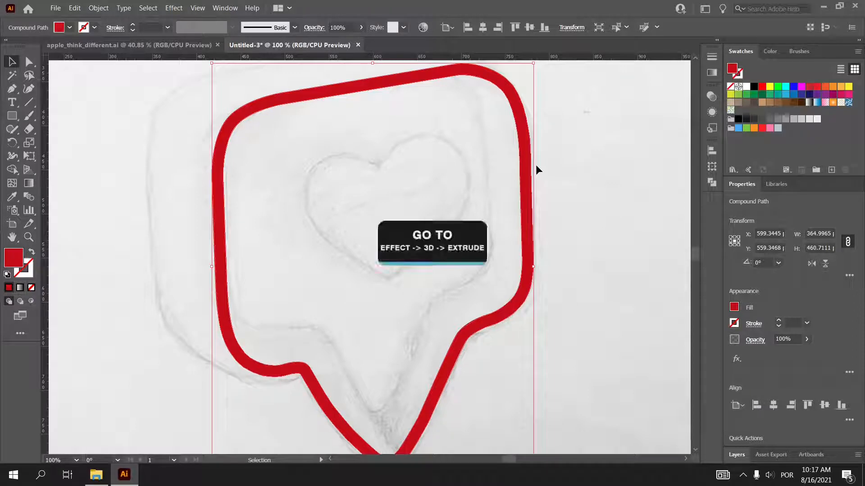
Step: Start a 3D Extrude & Bevel effect on the bubble outline with the Off-Axis Front position and preview on
left_click(174, 9)
mouse_move(225, 74)
left_click(334, 74)
left_click_drag(169, 57, 627, 65)
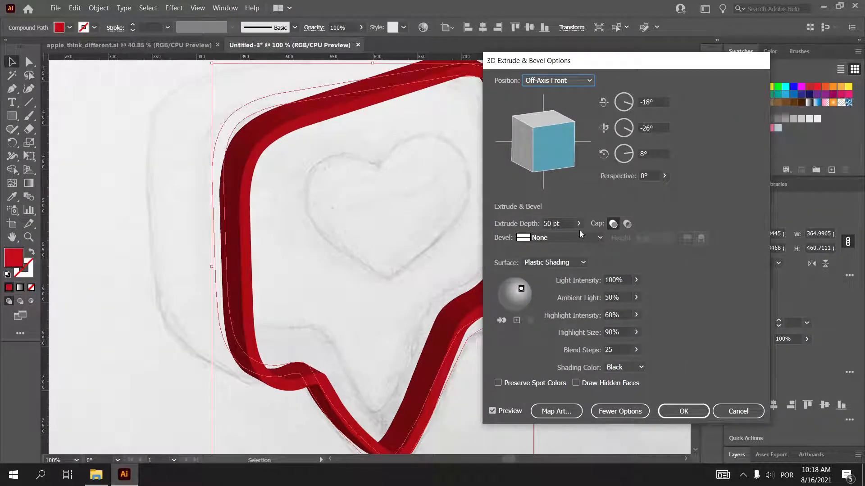
left_click(586, 81)
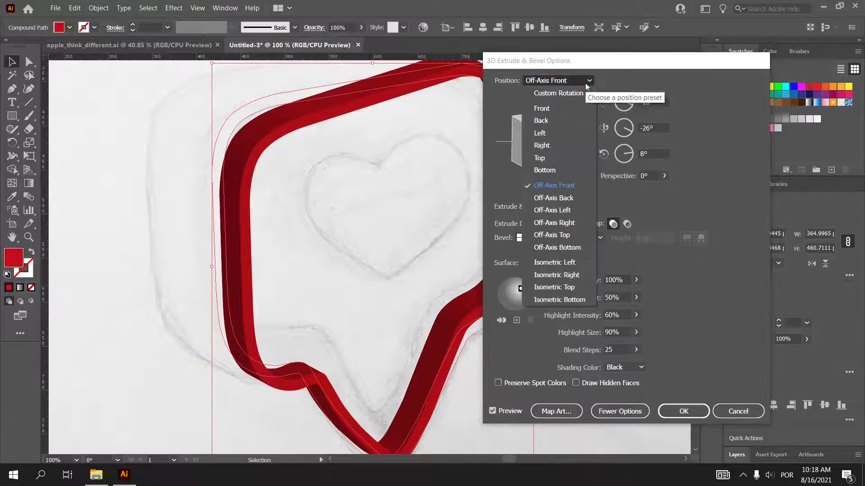
left_click(674, 85)
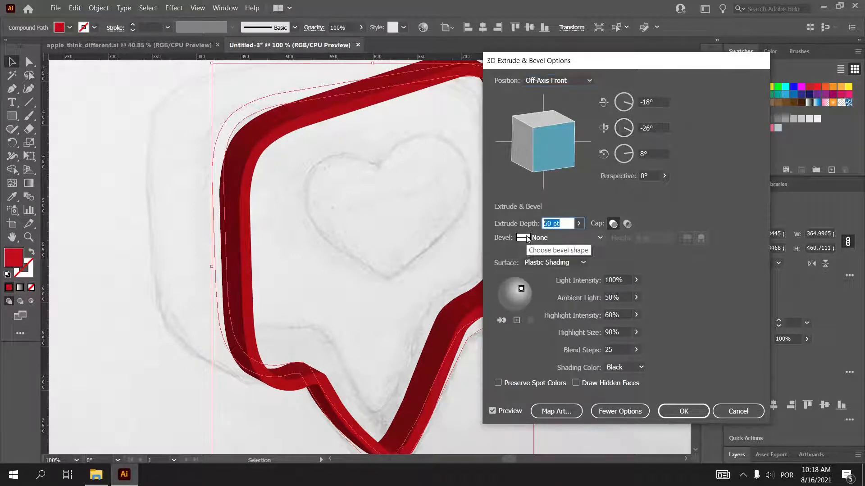
Step: Preview the extrusion at depths of 0 pt and 100 pt
type("0")
key("Tab")
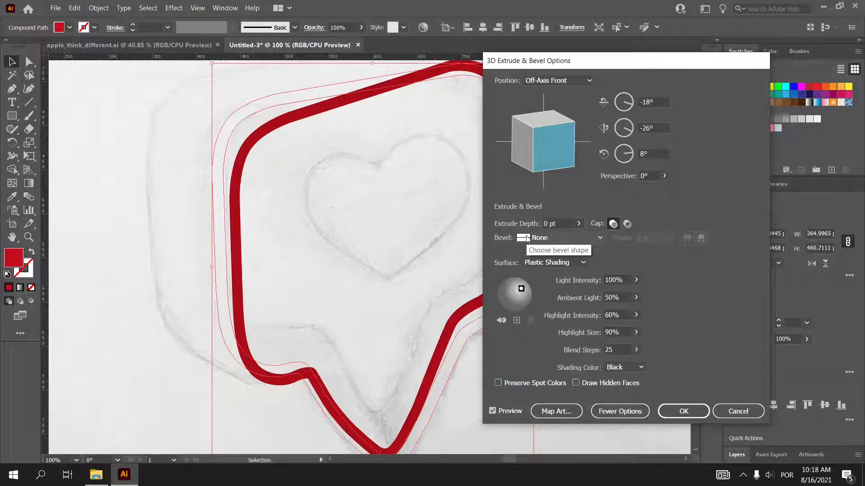
double_click(561, 224)
type("100")
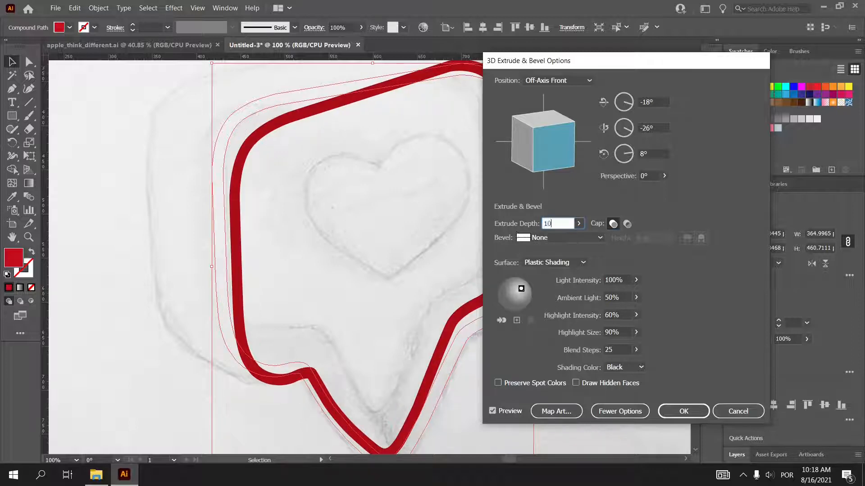
key("Tab")
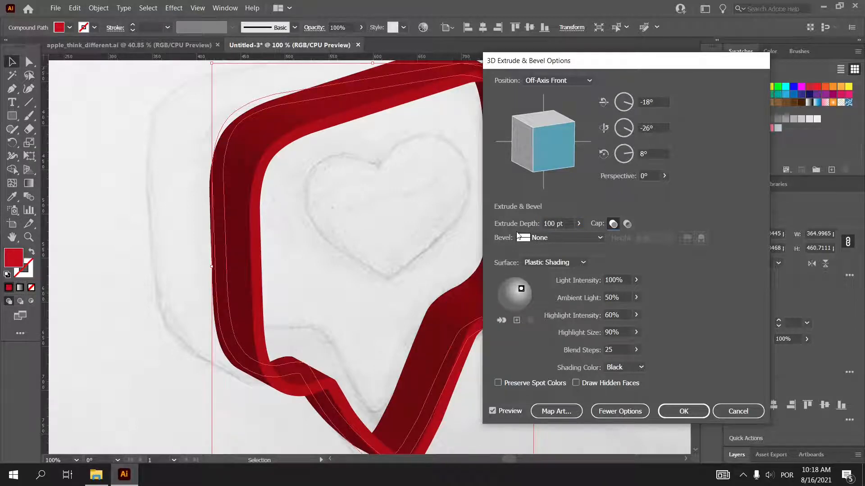
Step: Set the extrude depth to 120 pt and apply the 3D effect
double_click(561, 223)
type("120")
key("Return")
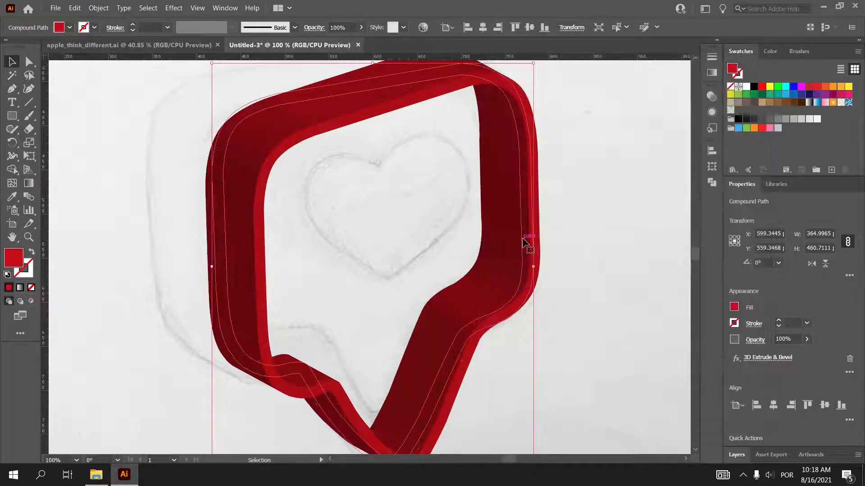
Step: Reopen the bubble's 3D Extrude & Bevel effect and set the Y-axis rotation to -20°
left_click(763, 358)
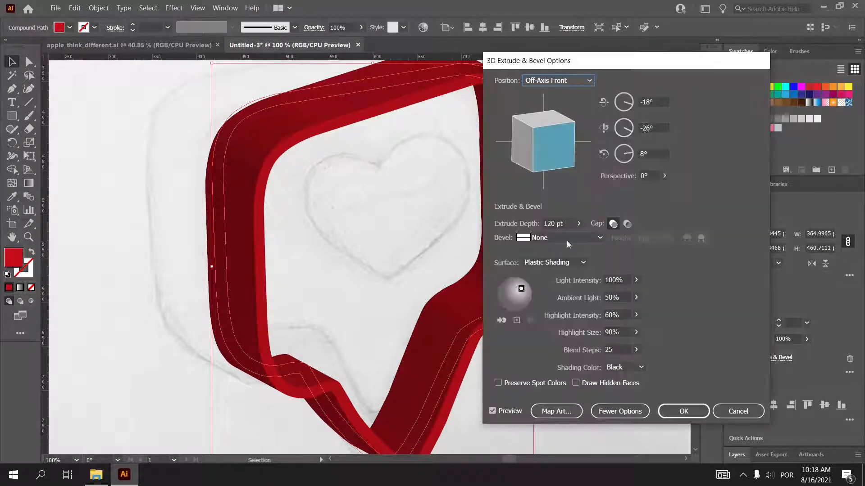
left_click(657, 128)
left_click(657, 128)
type("-20")
key("Tab")
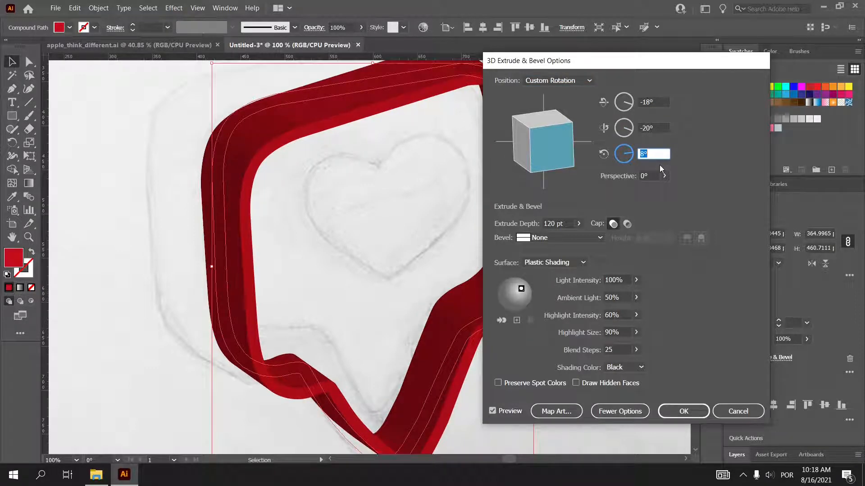
Step: Try an X-axis rotation of -15°, and settle on -16° with the options dialog moved off the artwork
left_click_drag(618, 66, 703, 54)
left_click_drag(743, 89, 729, 90)
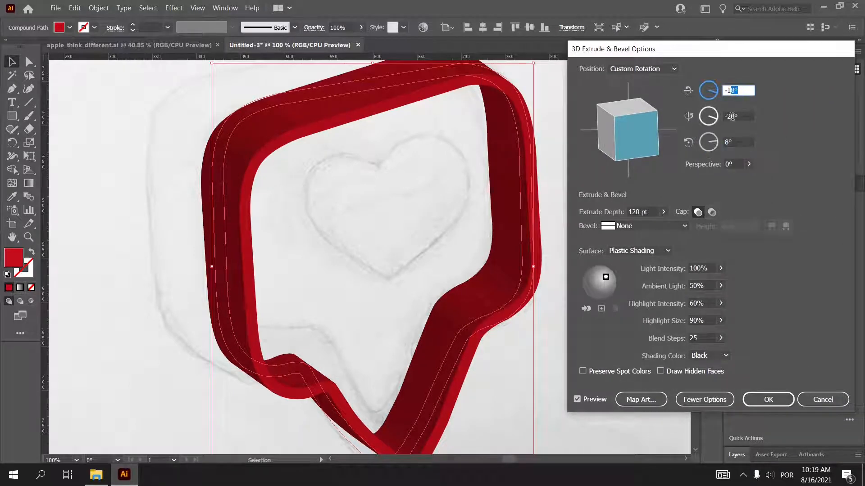
type("5")
key("Tab")
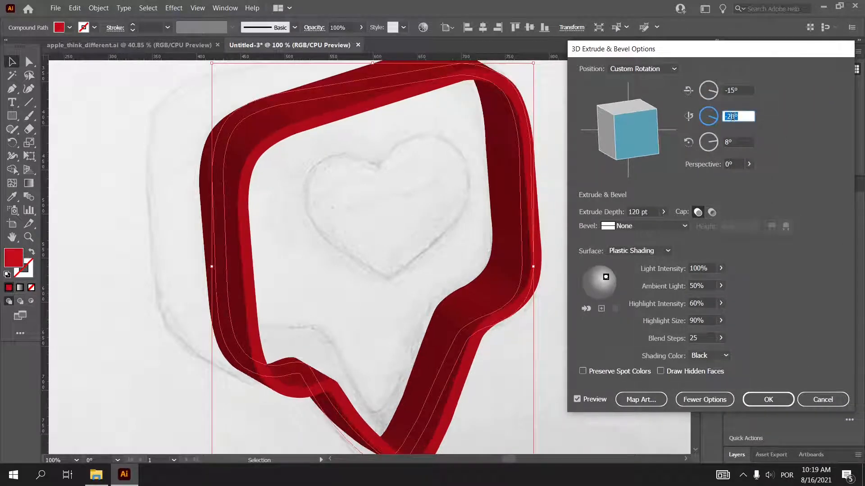
left_click_drag(740, 90, 731, 89)
type("6")
key("Tab")
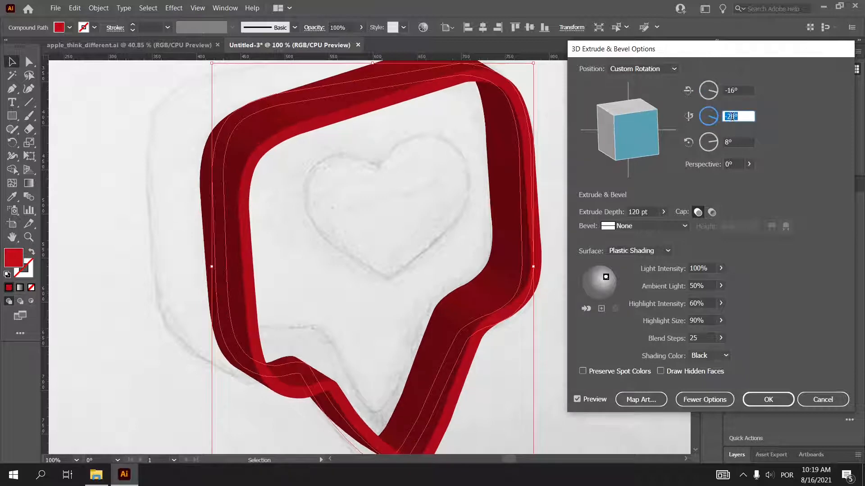
Step: Try a Z-axis rotation of 10°, and settle on 6°
left_click_drag(736, 141, 719, 145)
type("10")
key("Tab")
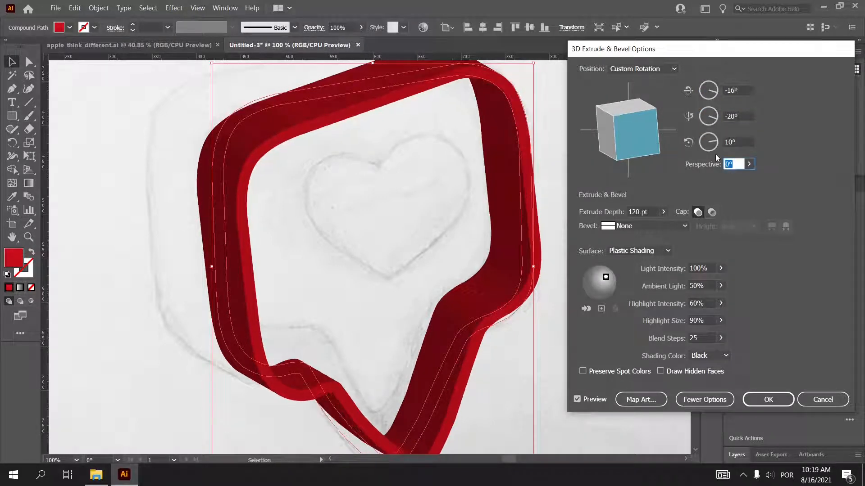
key("shift+Tab")
type("6")
key("Tab")
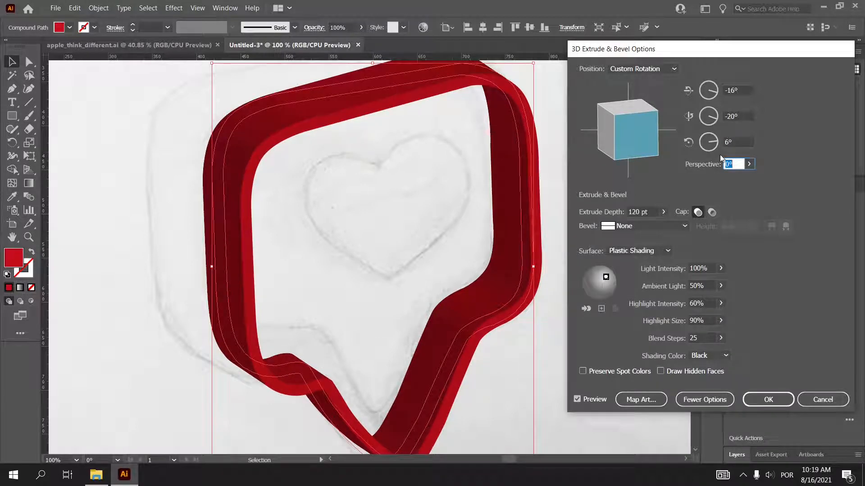
Step: Try an extrude depth of 140 pt
key("alt")
key("Tab")
type("140")
key("Tab")
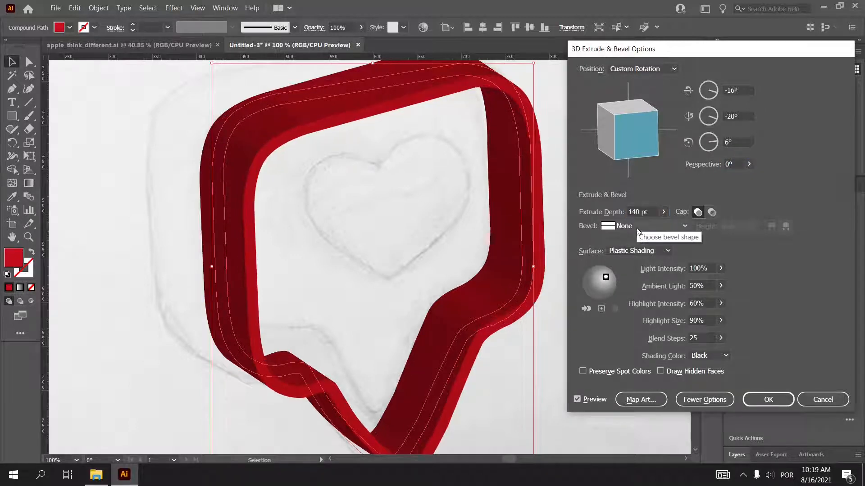
Step: Preview Y-axis rotations of -12° and -15°, and set the rotation to -16°
left_click(728, 116)
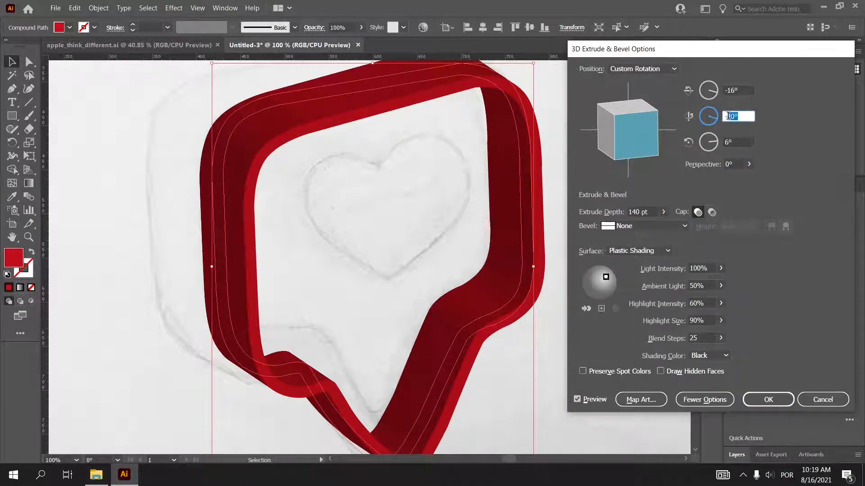
type("-12")
key("Tab")
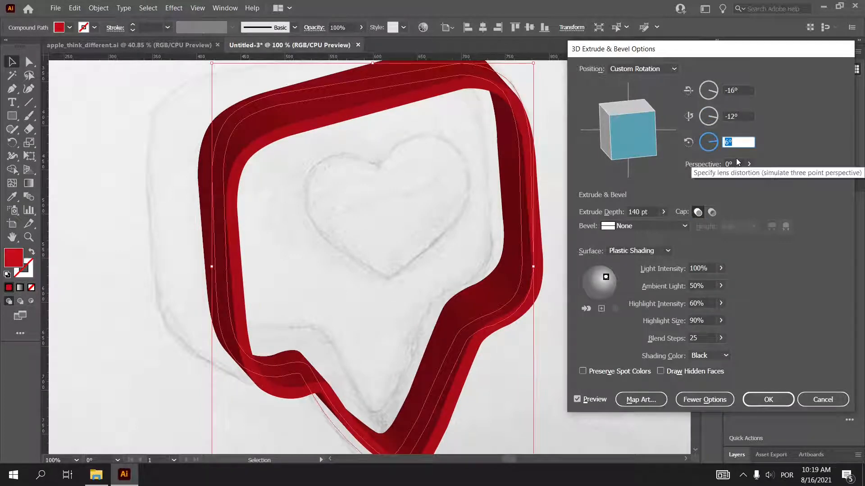
left_click(737, 115)
type("-15")
key("Tab")
left_click(738, 114)
type("-16")
key("Tab")
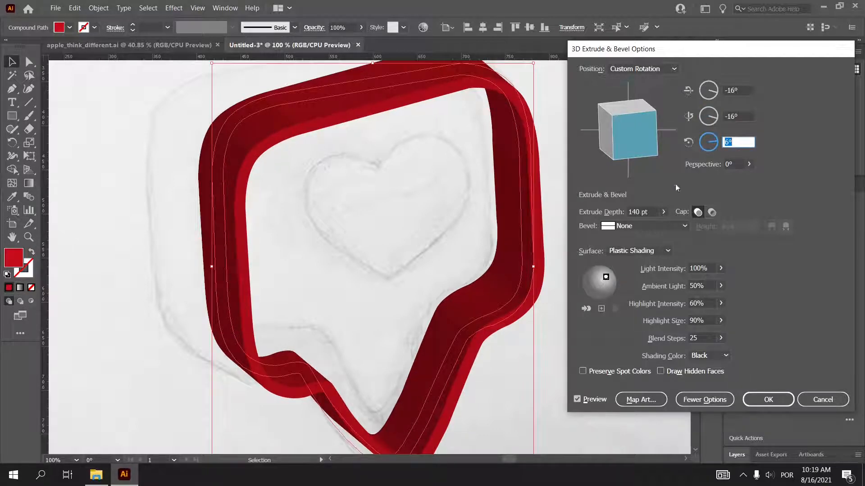
Step: Try an extrude depth of 170 pt
left_click(635, 211)
type("170")
key("Tab")
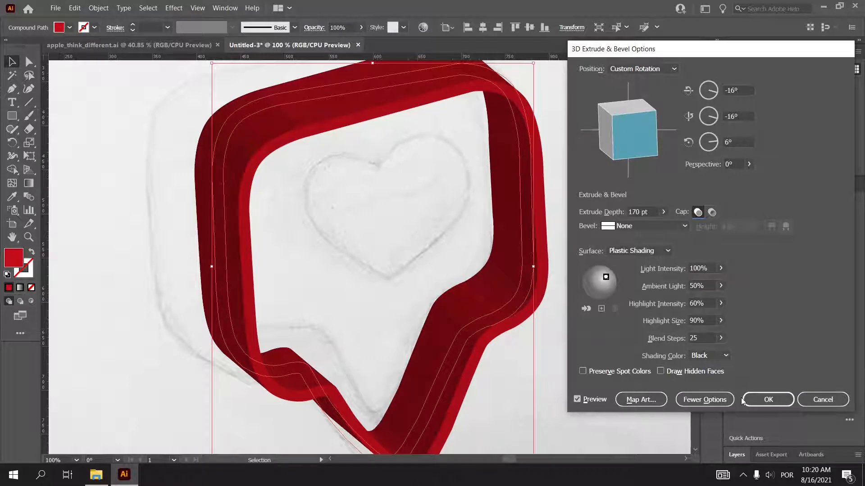
Step: Apply the effect with 160 pt extrude depth and -15° Y-axis rotation, and move the bubble to X 540 px, Y 540 px
left_click_drag(650, 207, 627, 209)
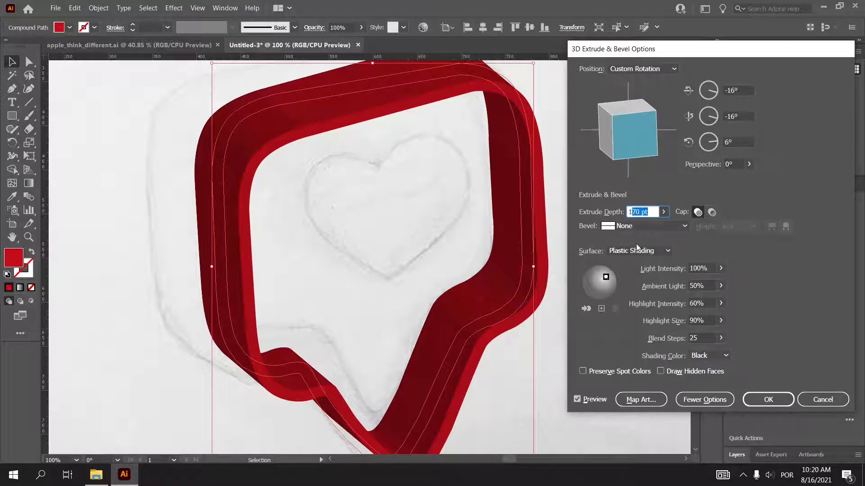
type("160")
key("Tab")
left_click(740, 120)
key("Up")
left_click(747, 147)
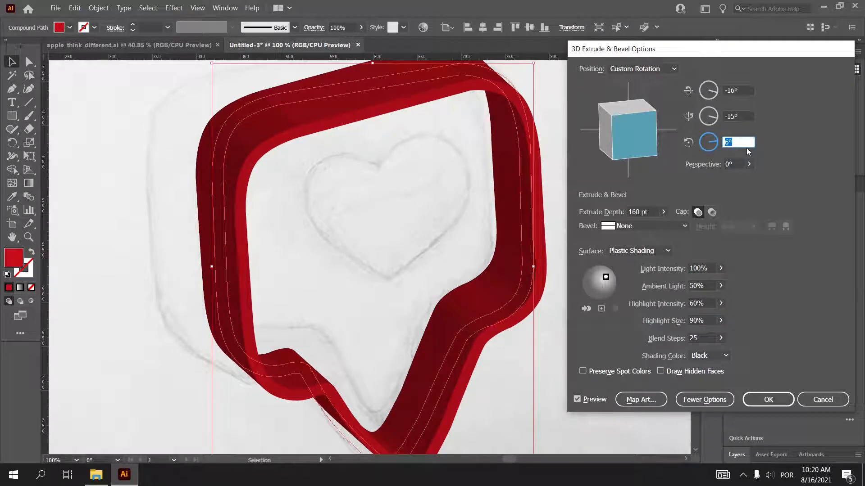
left_click(760, 401)
left_click_drag(211, 266, 186, 224)
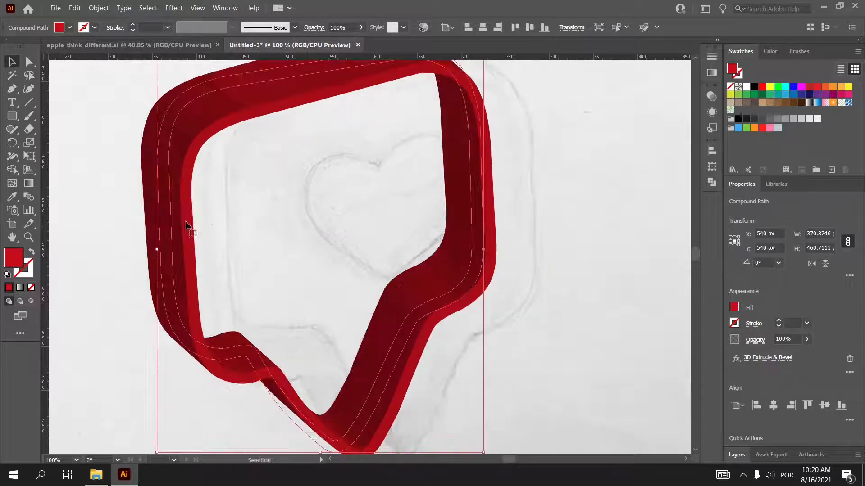
Step: Draw a closed Pen shape over the dark inner wall at the bubble's tail tip for a shadow
key("p")
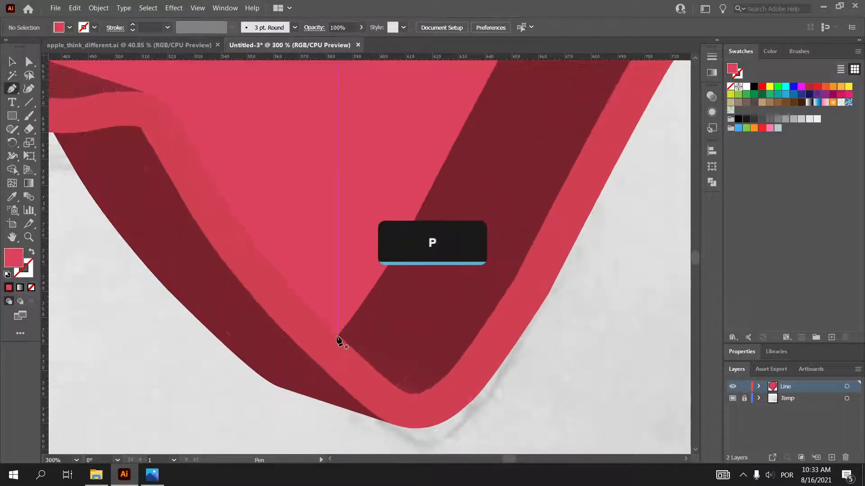
left_click(406, 238)
left_click(366, 297)
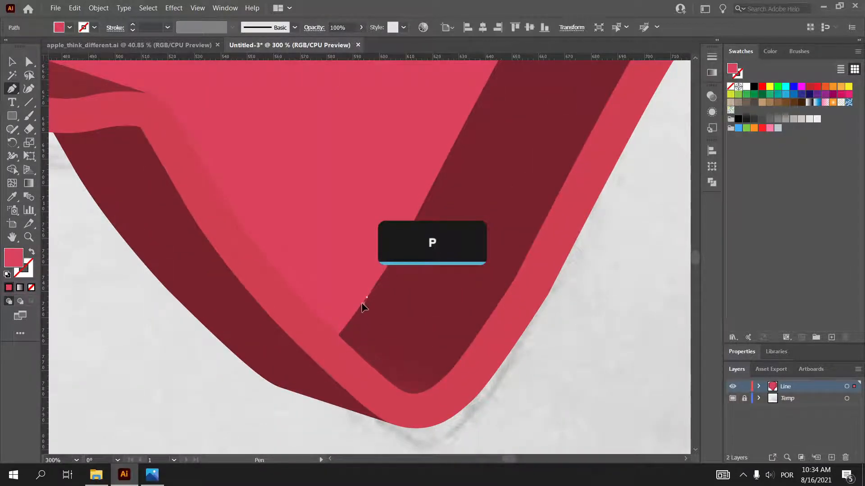
left_click(338, 336)
left_click(384, 378)
left_click_drag(404, 392, 460, 348)
left_click(522, 252)
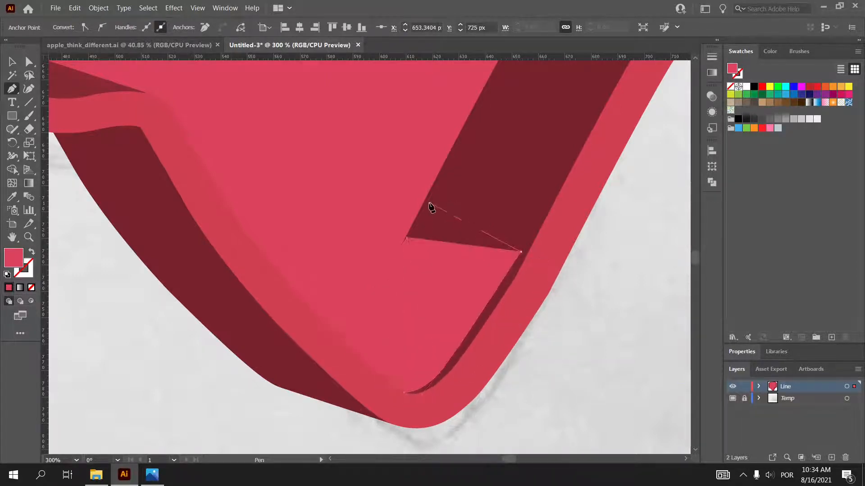
left_click(430, 203)
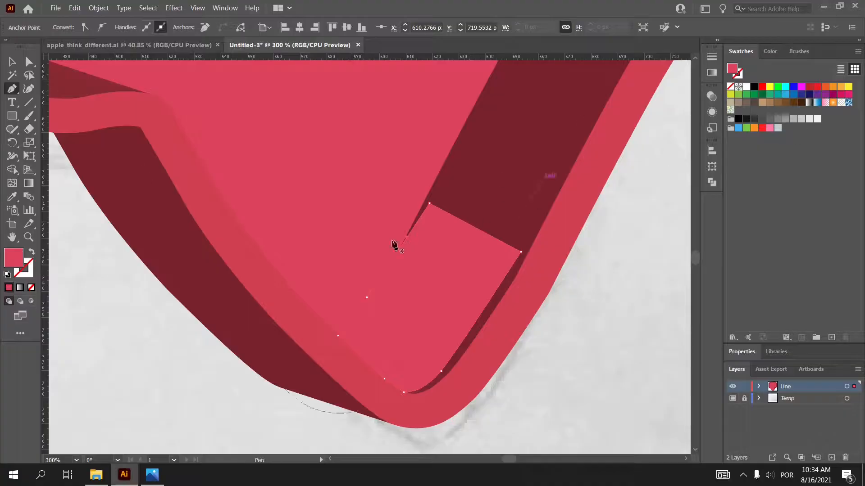
Step: Fill the shadow shape with a linear gradient running diagonally down to the tail tip, with both stops in near-black
key("g")
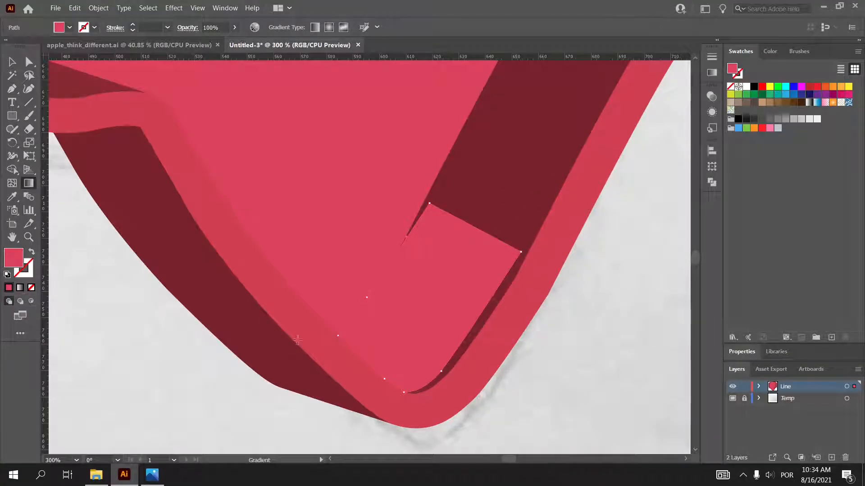
left_click(432, 289)
mouse_move(372, 379)
left_mouse_down()
mouse_move(473, 213)
mouse_move(478, 220)
mouse_move(357, 386)
mouse_move(363, 393)
left_mouse_up()
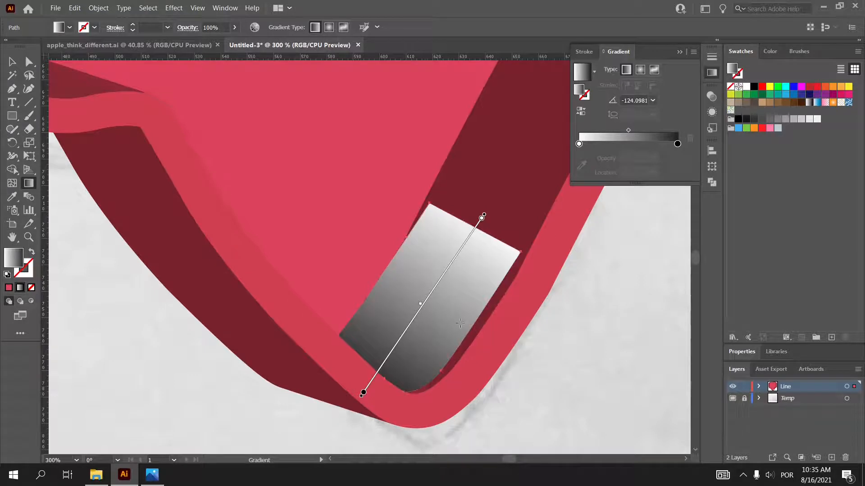
left_click(579, 144)
left_click(582, 165)
left_click(748, 120)
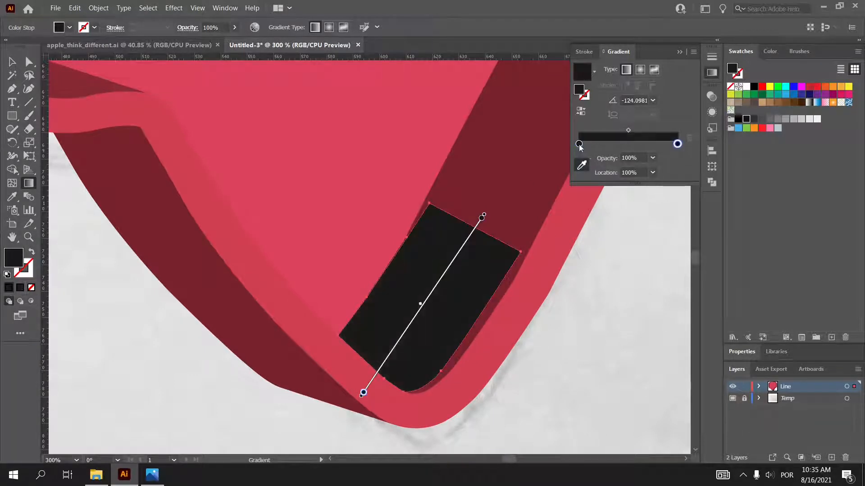
Step: Set the shadow gradient's opacity to 0% at the upper end and 40% at the tail tip, moving the upper stop slightly inward
type("40")
key("Tab")
left_click(677, 144)
key("shift+Tab")
type("40")
key("Tab")
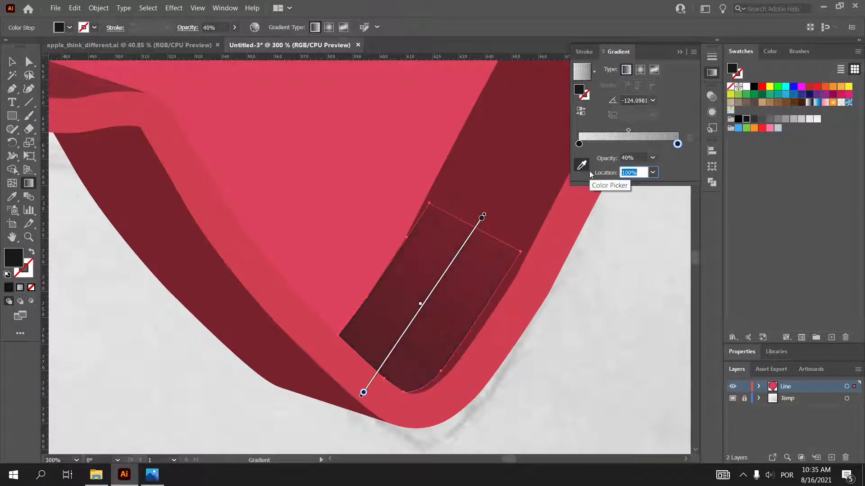
left_click_drag(482, 218, 474, 231)
key("v")
left_click(578, 263)
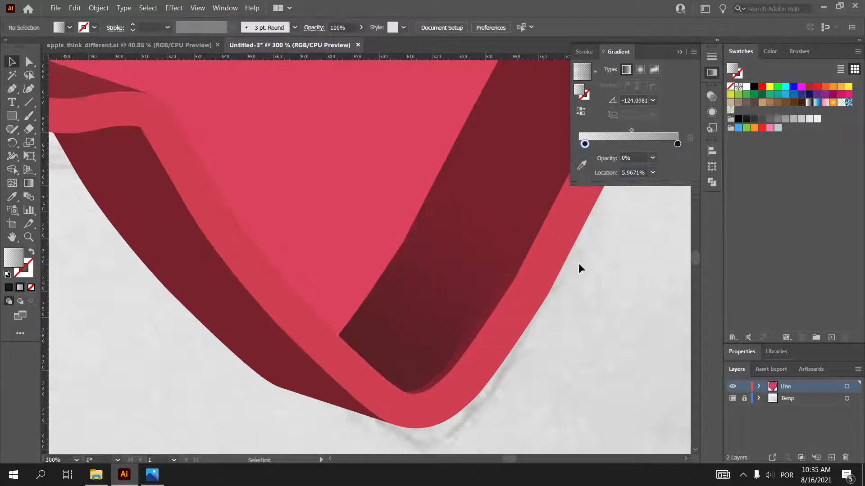
Step: Adjust the shadow shape's anchor points so its outer edge follows the curve of the inner wall at the tail
left_click(426, 362)
left_click_drag(521, 298, 530, 300)
left_click_drag(535, 202, 528, 195)
key("ctrl+z")
scroll(483, 352, "up", 1)
left_click_drag(427, 405, 427, 408)
key("a")
left_click_drag(444, 376, 450, 371)
left_click_drag(424, 408, 421, 409)
Step: Reshape the tail-tip end of the tapered black stroke by adjusting its end anchor and handles
left_click_drag(443, 143, 413, 145)
left_click_drag(392, 197, 338, 282)
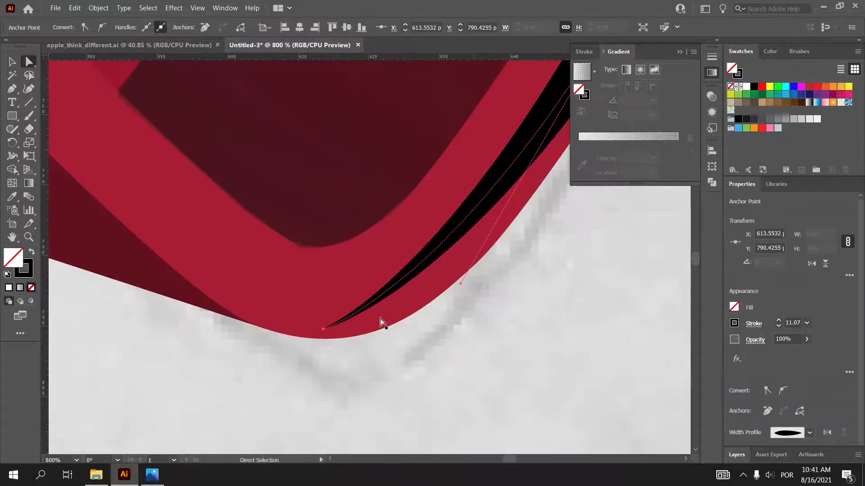
left_click_drag(323, 329, 392, 306)
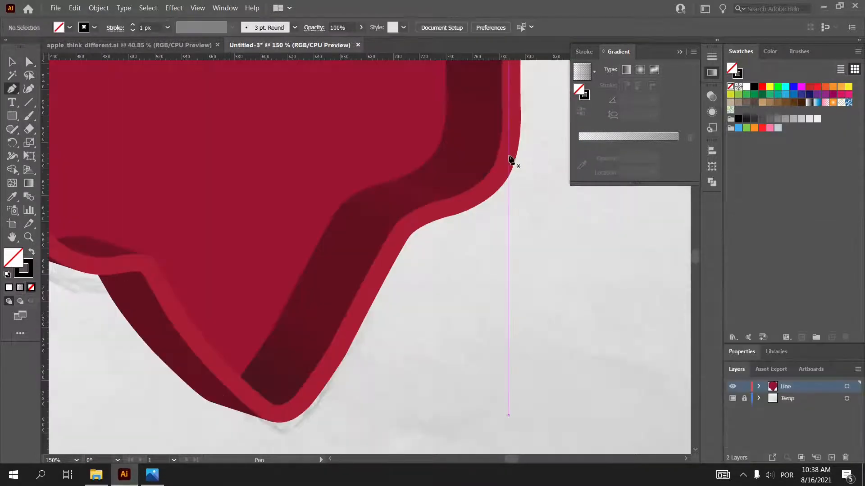
Step: Draw an open Pen path along the bubble's front rim from the lower-right corner down to the tail tip
left_click_drag(473, 199, 396, 247)
left_click_drag(335, 357, 303, 413)
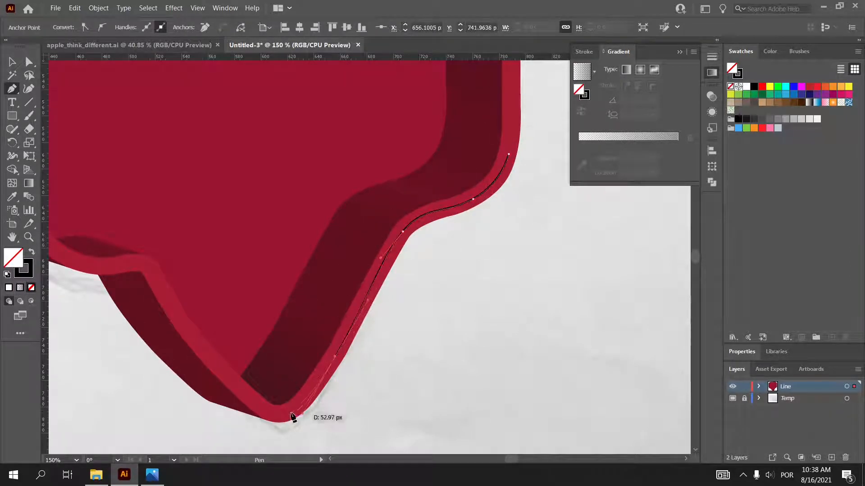
left_click(281, 415)
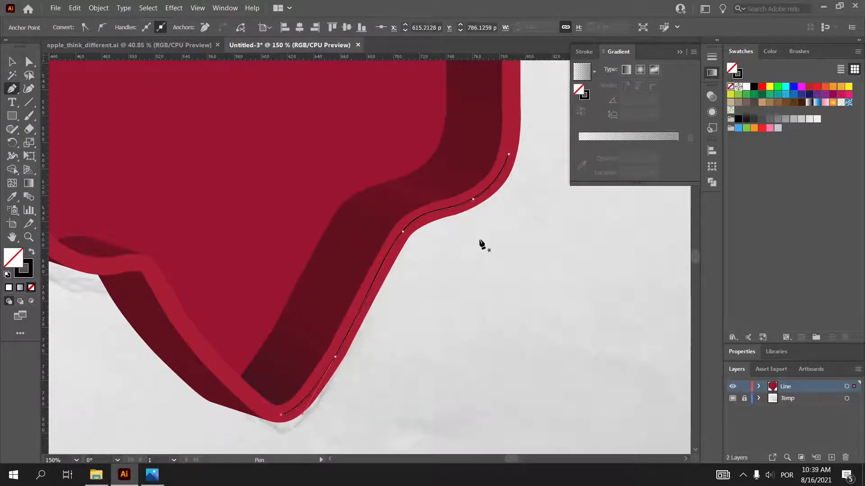
Step: Set the rim path's stroke to 3 px with round caps and round corners
left_click(737, 355)
left_click(778, 321)
left_click(778, 320)
left_click(753, 324)
left_click(694, 177)
left_click(694, 164)
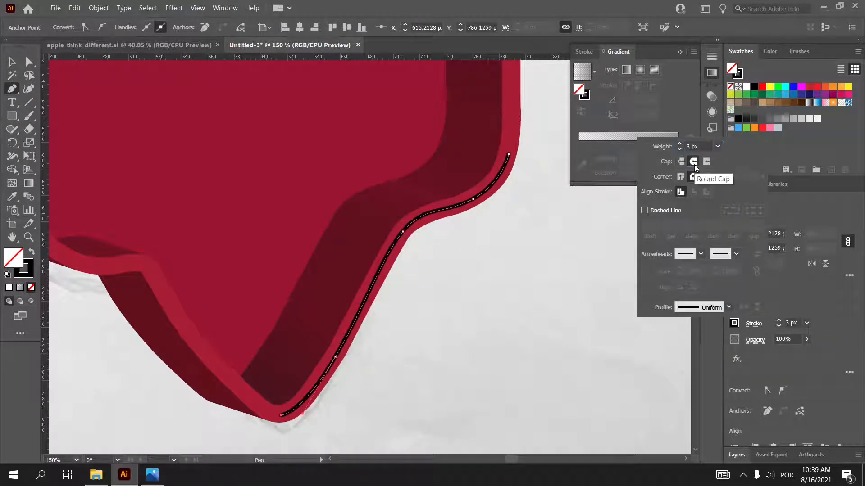
key("shift+w")
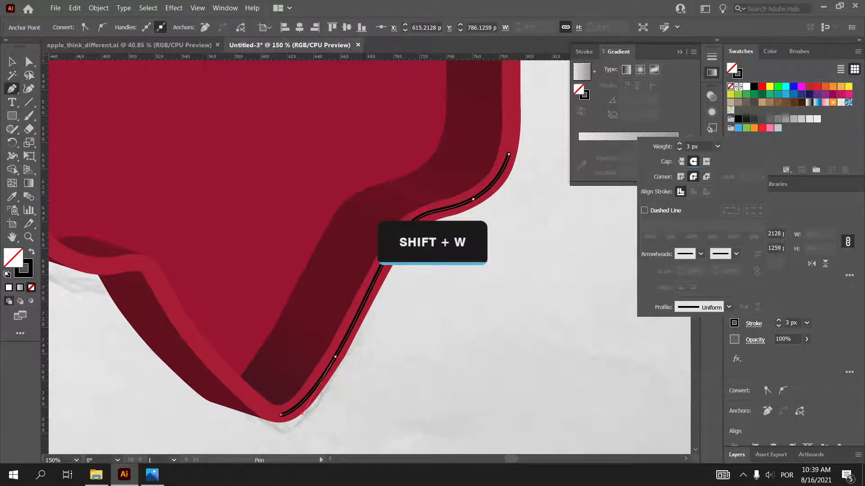
key("Escape")
Step: Widen the middle of the rim stroke to about 11 px with the Width tool
key("shift+w")
scroll(403, 231, "up", 6)
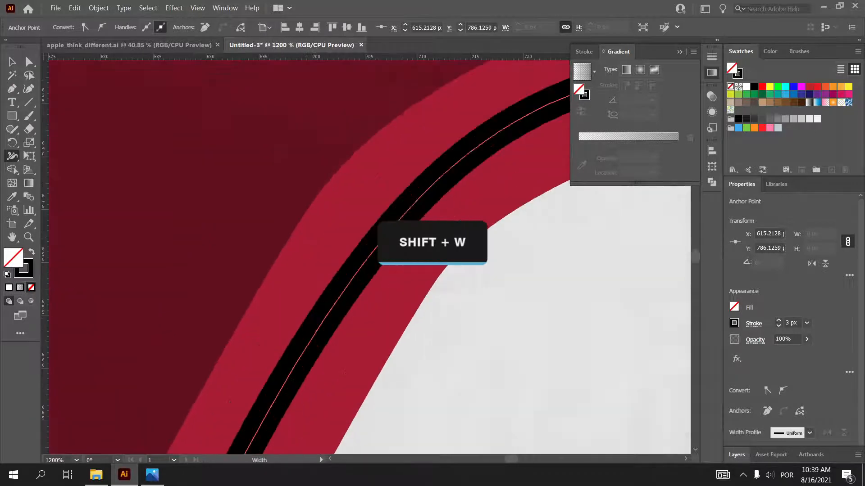
mouse_move(387, 233)
left_mouse_down()
mouse_move(447, 272)
mouse_move(359, 283)
left_mouse_up()
scroll(359, 285, "down", 4)
scroll(359, 285, "down", 3)
scroll(508, 177, "up", 5)
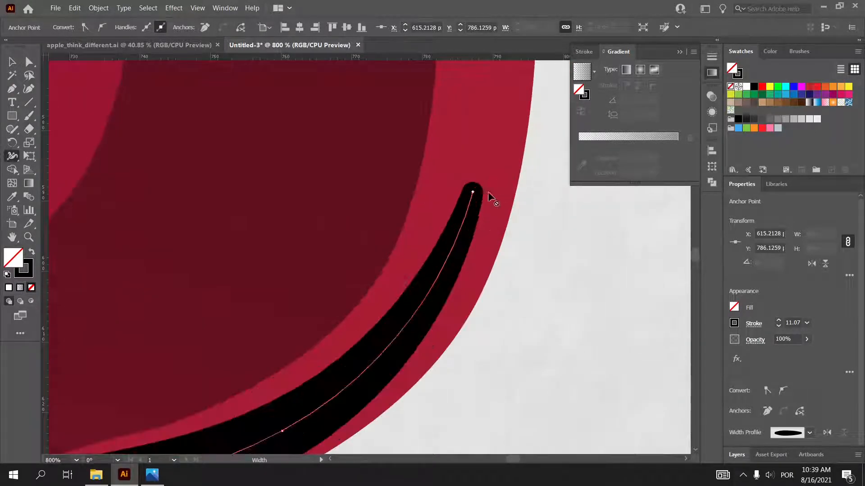
Step: Move the stroke's upper end anchor closer to the rim's outer edge and taper that end to 0 px width
key("a")
left_click_drag(472, 192, 498, 187)
key("shift+w")
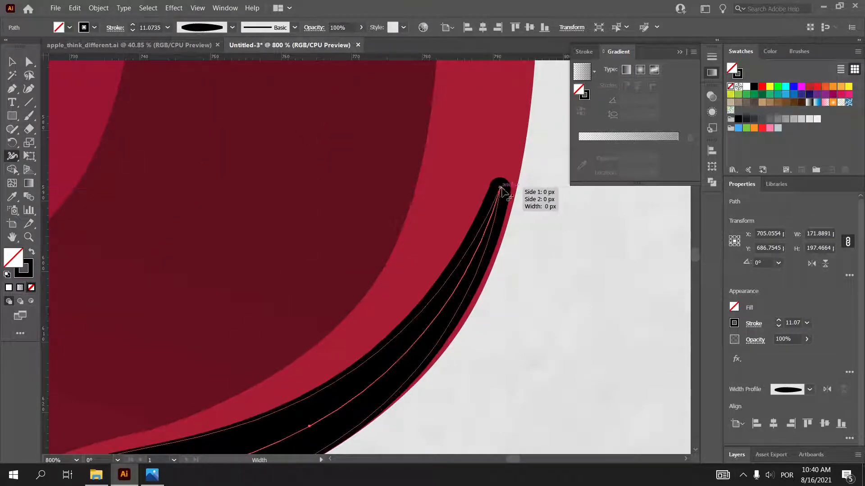
Step: Add an anchor to the rim path near the bend above the tail and nudge it and its upper neighbour inward
scroll(530, 179, "down", 5)
scroll(530, 174, "down", 5)
key("a")
scroll(381, 359, "up", 3)
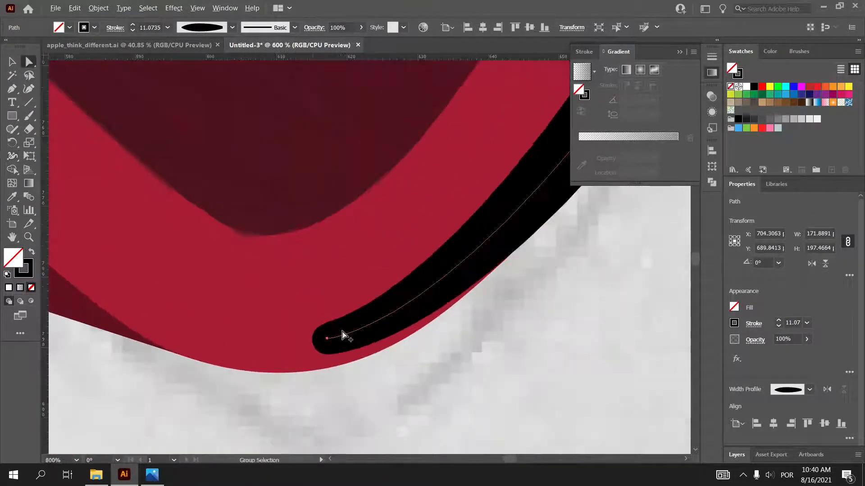
left_click(418, 247)
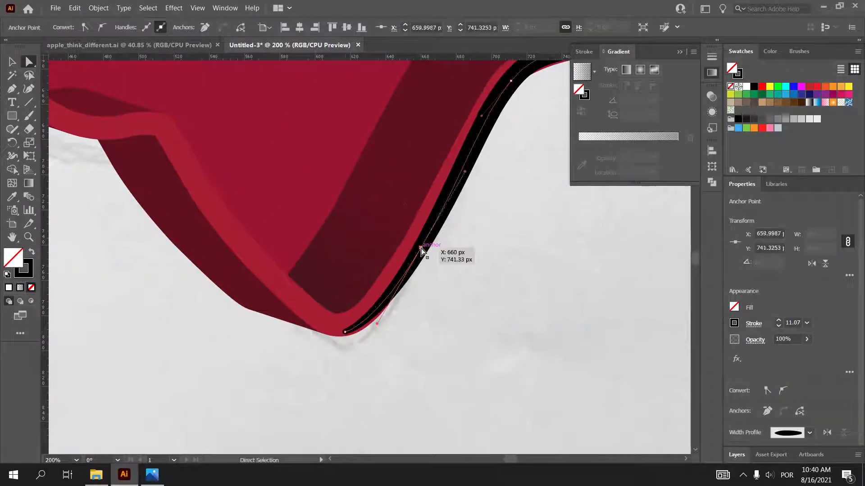
key("p")
left_click(483, 123)
key("a")
left_click_drag(484, 124, 481, 124)
left_click_drag(511, 81, 506, 80)
Step: Taper the rim stroke's tail end to a point and pull its end anchor back up along the rim
scroll(353, 340, "up", 4)
key("shift+w")
mouse_move(344, 319)
left_mouse_down()
mouse_move(350, 330)
mouse_move(320, 330)
mouse_move(403, 314)
left_mouse_up()
key("ctrl+z")
key("a")
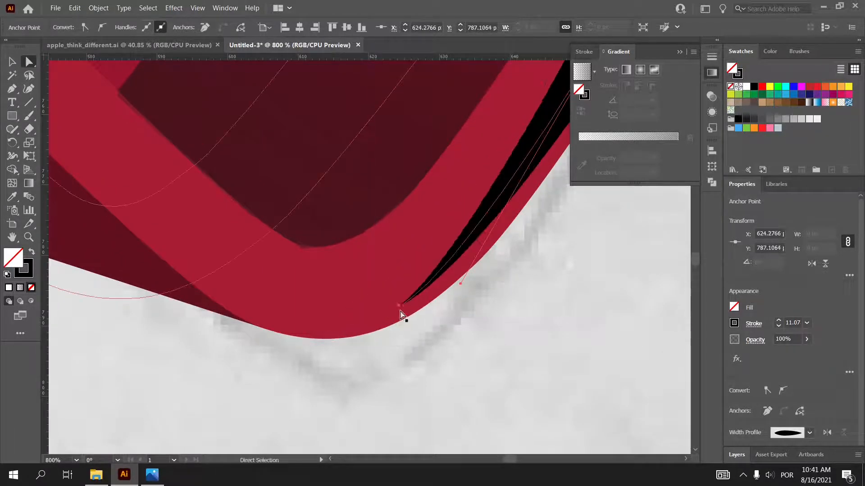
Step: Apply the red-white-red gradient across the rim stroke and set its middle stop's opacity to 40%
key("shift+period")
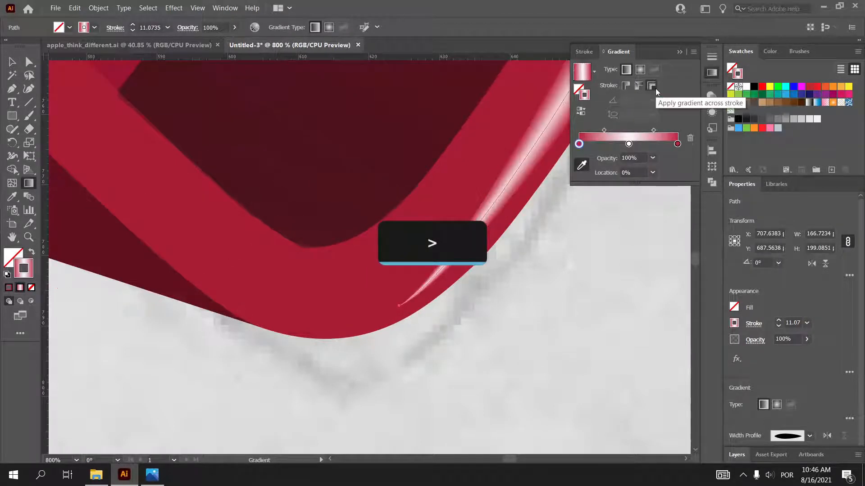
left_click(628, 143)
left_click(634, 158)
type("40")
key("Tab")
Step: Set the opacity of the gradient's two outer stops to 50%
left_click(579, 144)
type("50")
key("Tab")
left_click_drag(636, 158, 587, 174)
left_click(677, 143)
type("50")
key("Tab")
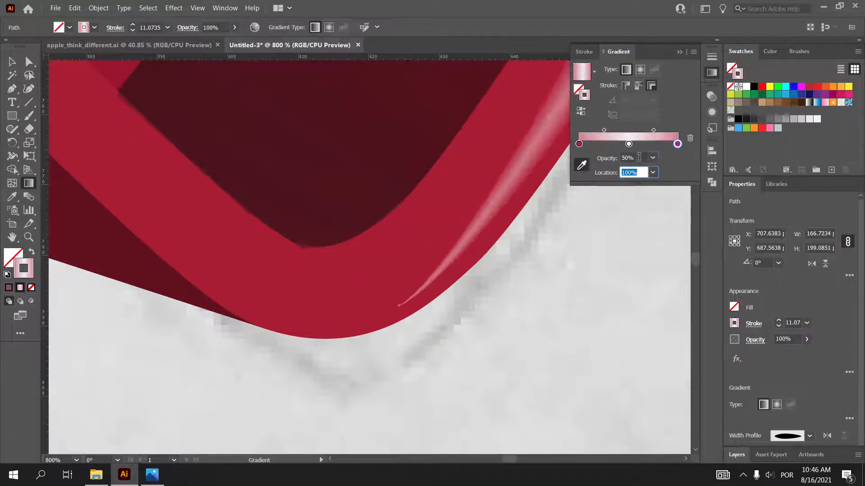
Step: Set the opacity of the gradient's two outer stops to 20%
left_click_drag(635, 157, 560, 152)
type("20")
key("Tab")
left_click(579, 143)
left_click_drag(635, 158, 575, 171)
type("20")
key("Tab")
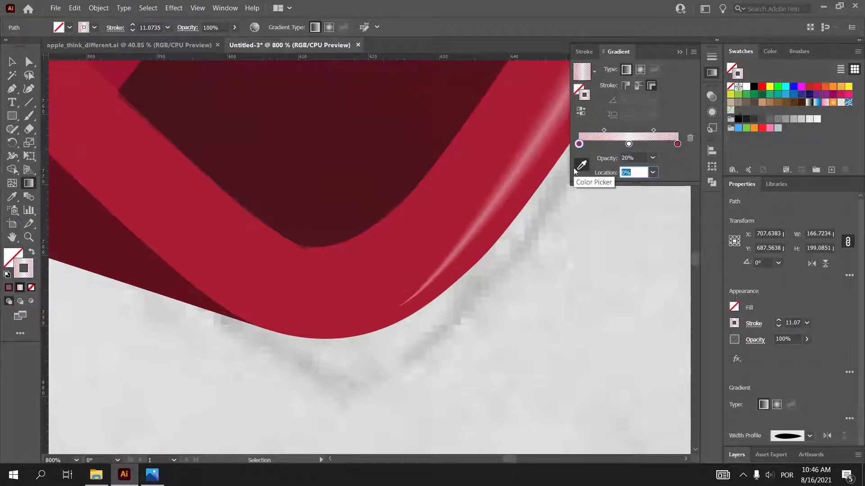
Step: Recolor the gradient's white middle stop to the bright pink f71965 and deselect the rim stroke
double_click(628, 143)
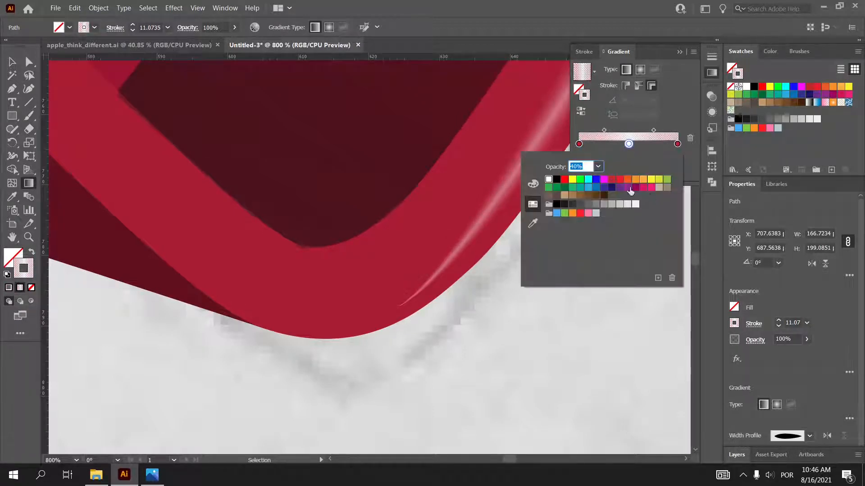
left_click(533, 184)
left_click(532, 204)
left_click(612, 180)
left_click(533, 184)
left_click_drag(597, 207, 597, 207)
left_click_drag(629, 188, 636, 188)
left_click_drag(595, 224, 590, 204)
left_click_drag(634, 188, 640, 188)
left_click_drag(601, 226, 607, 226)
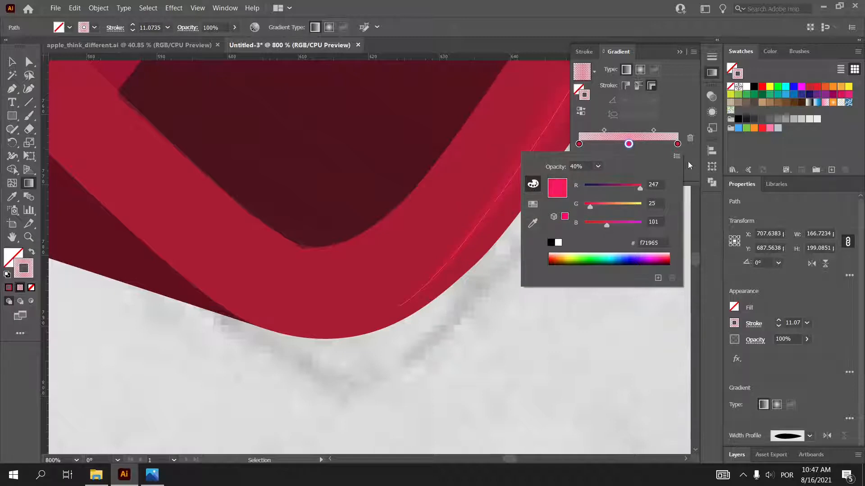
left_click(690, 170)
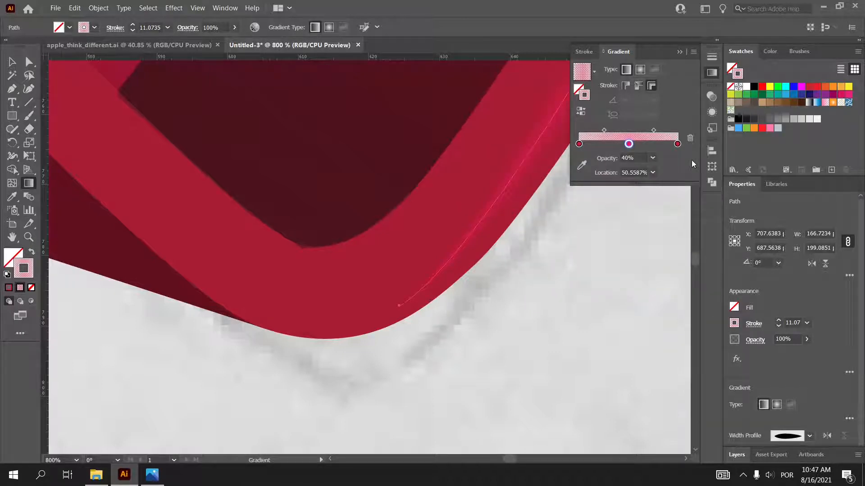
left_click(712, 72)
scroll(458, 264, "down", 6)
key("v")
left_click(613, 232)
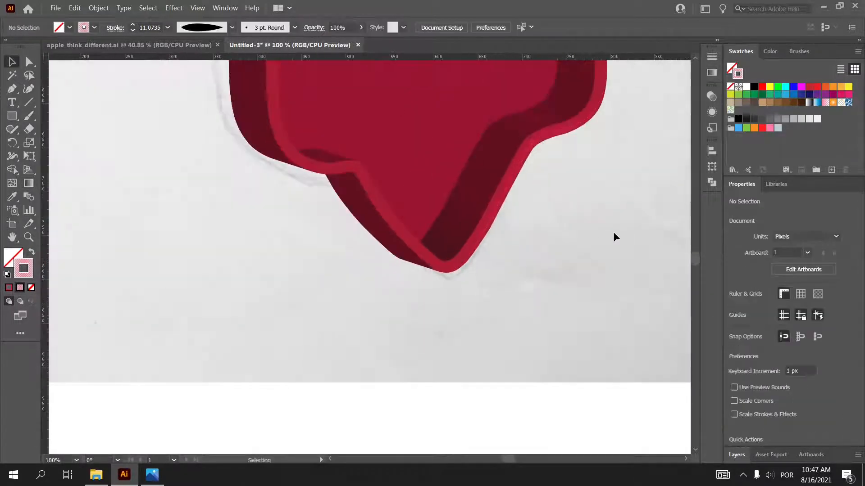
Step: Reselect the tapered rim stroke and set its middle gradient stop's opacity to 90%
scroll(495, 273, "down", 2)
scroll(552, 178, "up", 2)
scroll(552, 177, "up", 9)
left_click(513, 318)
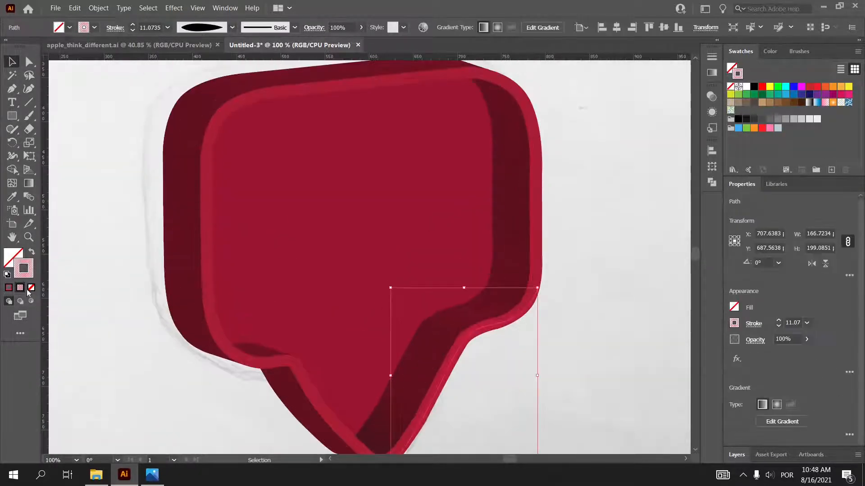
left_click(31, 287)
key("ctrl+z")
left_click(711, 72)
double_click(631, 172)
type("80")
key("Tab")
key("shift+Tab")
type("90")
key("Tab")
left_click(644, 274)
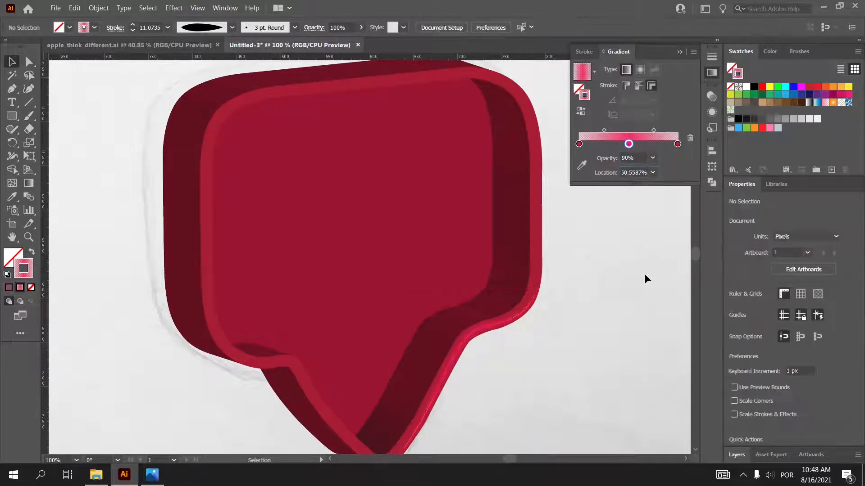
Step: Start a Pen path on the bubble's front rim from the top edge around the upper-right corner and down the right side
key("ctrl+minus")
key("p")
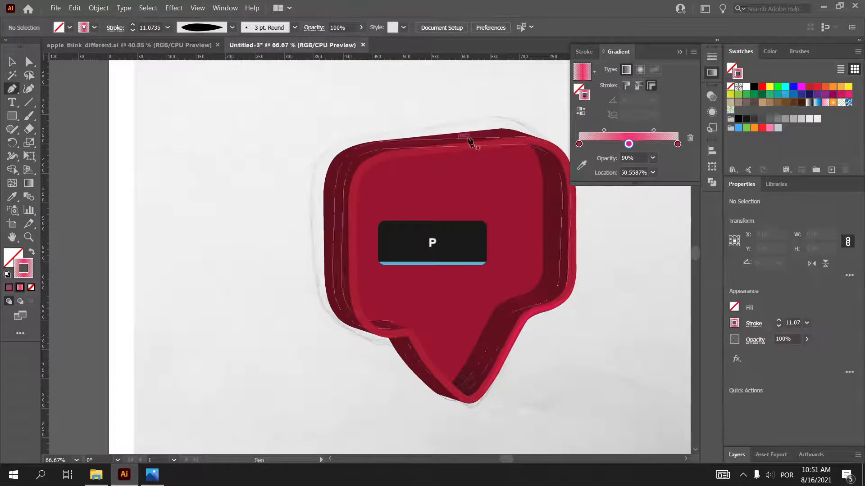
key("ctrl+plus")
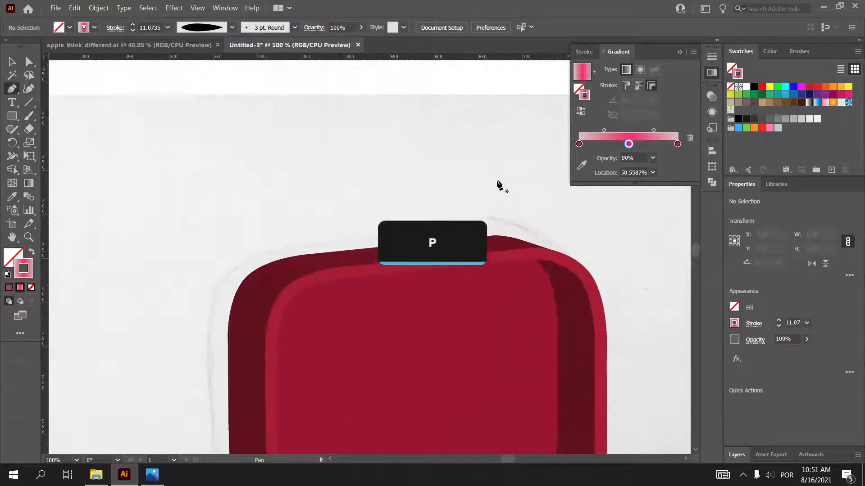
key("ctrl+plus")
left_click(255, 226)
left_click_drag(508, 199, 536, 204)
left_click(615, 344)
scroll(627, 364, "down", 3)
scroll(627, 363, "down", 5)
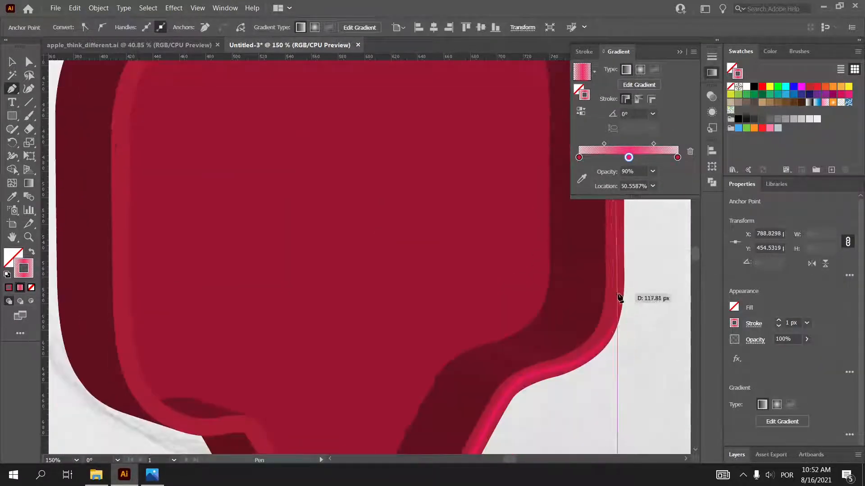
left_click_drag(618, 226, 617, 299)
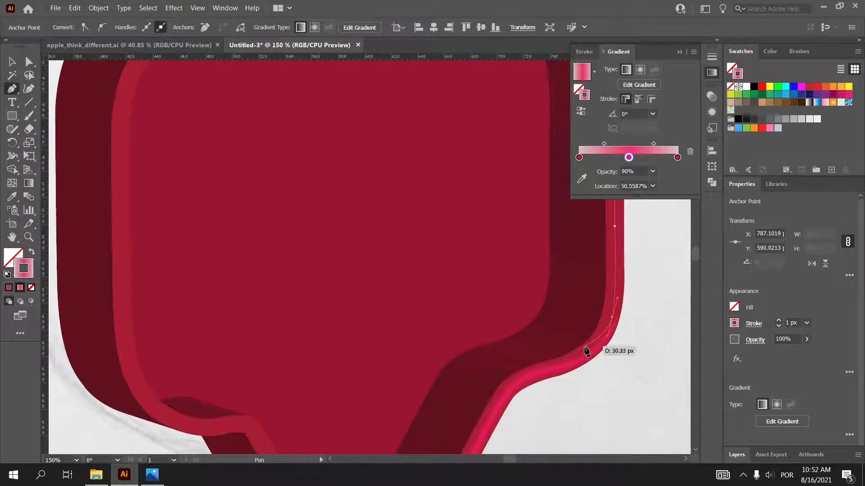
Step: Continue the rim path around the lower-right bend and the tail tip to the lower-left corner
scroll(535, 348, "down", 4)
left_click_drag(537, 264, 522, 269)
scroll(496, 301, "down", 3)
left_click_drag(386, 392, 360, 378)
left_click_drag(265, 272, 196, 248)
left_click_drag(139, 207, 113, 169)
Step: Continue the rim path up the left side and around the upper-left corner, closing it on the top edge
left_click(121, 68)
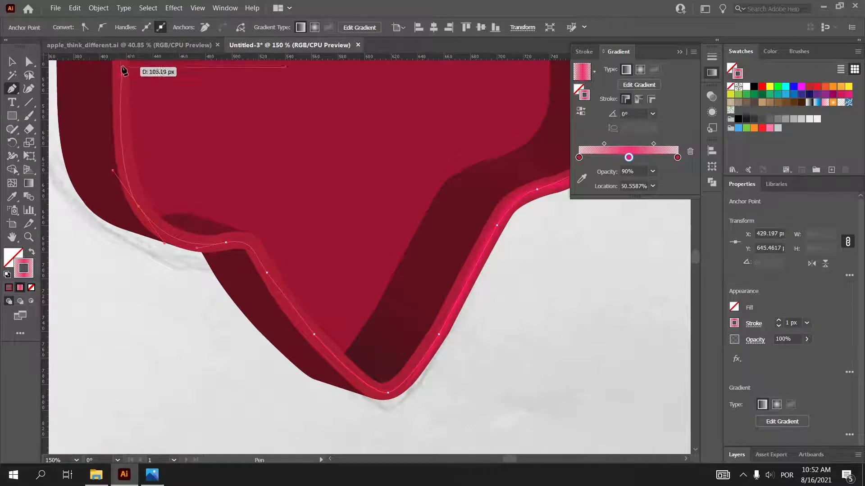
scroll(120, 197, "up", 9)
left_click(120, 191)
left_click(120, 131)
left_click(151, 107)
left_click(182, 85)
left_click_drag(255, 80, 271, 93)
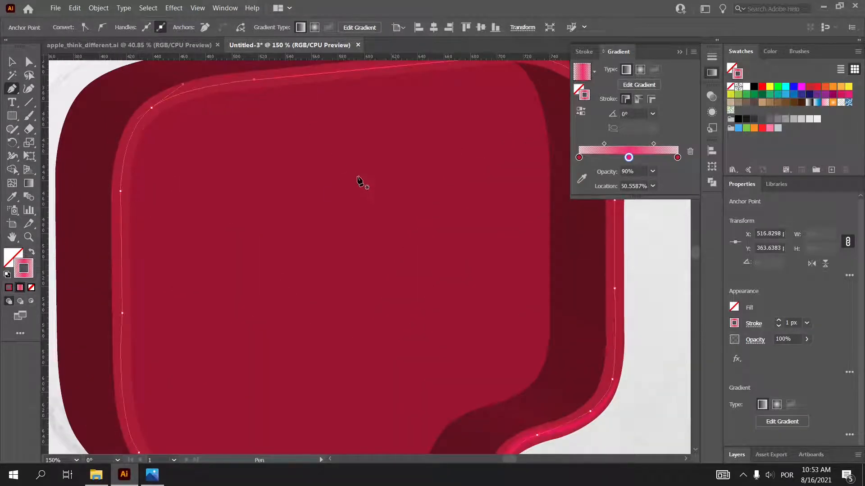
Step: Select the closed rim path and apply its pink gradient across the stroke
key("v")
left_click(662, 284)
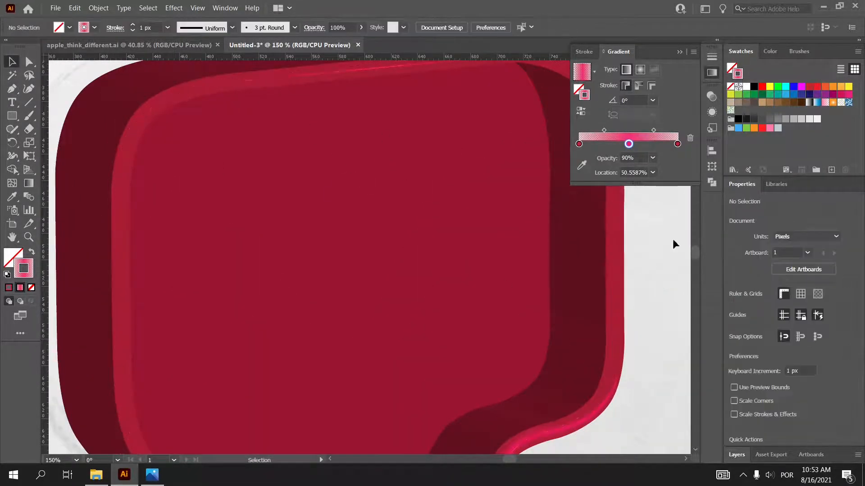
left_click(349, 72)
key("shift+w")
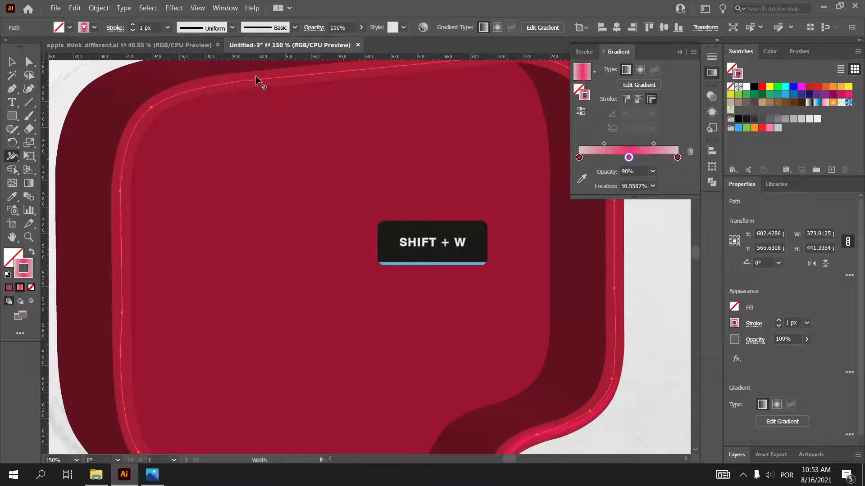
Step: Set the closed rim path's stroke to 12 px and shift its middle gradient stop to a brighter red
scroll(256, 77, "up", 5)
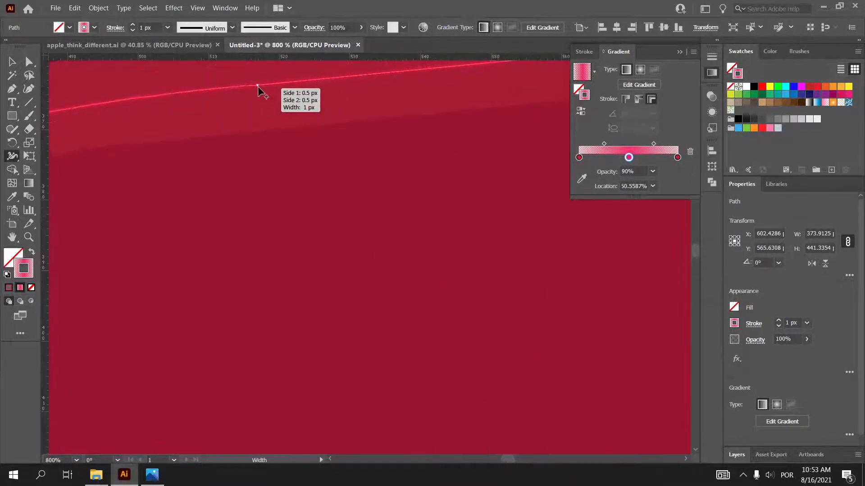
left_click(781, 320, "shift")
scroll(442, 243, "down", 6)
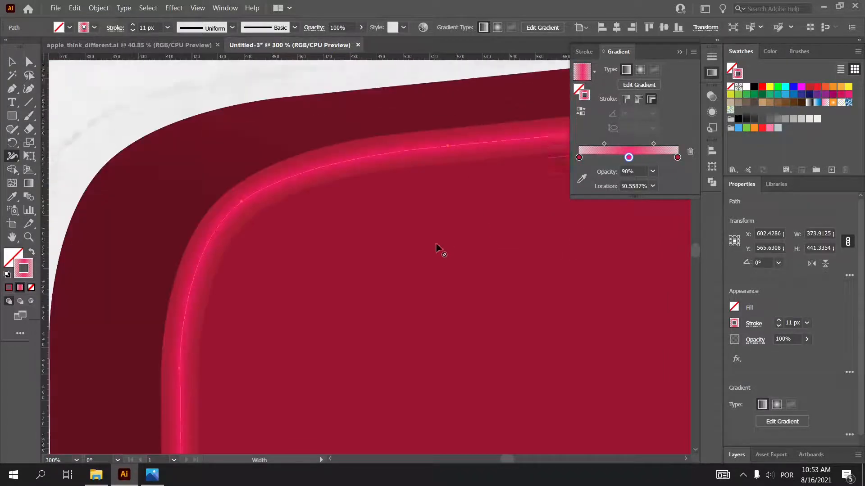
scroll(520, 244, "down", 4)
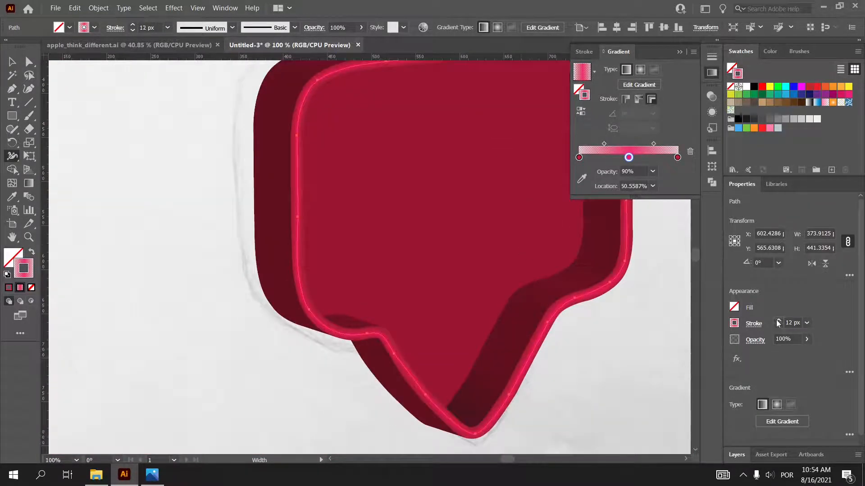
double_click(628, 157)
left_click_drag(590, 219, 601, 237)
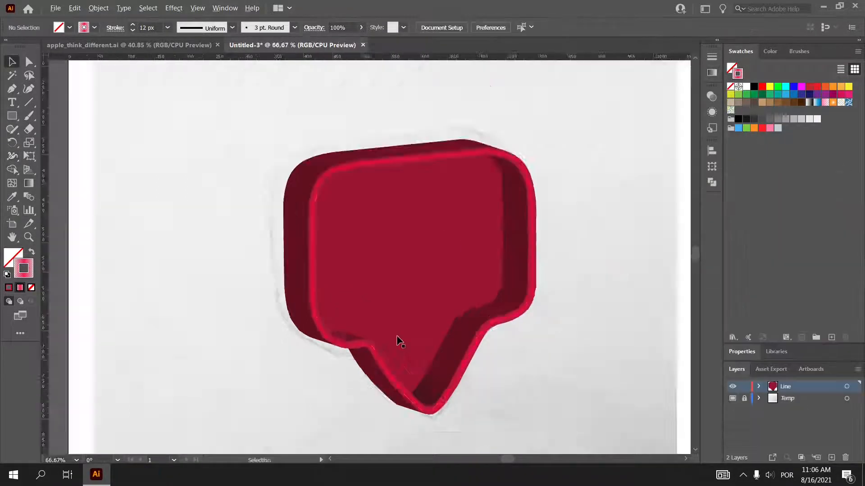
Step: Draw a Pen path along the bubble's inner face from the tail tip up the right edge to the upper-right corner
scroll(398, 341, "up", 1)
key("p")
left_click(418, 423)
left_click(466, 341)
left_click_drag(475, 330, 561, 257)
left_click(555, 123)
scroll(552, 144, "up", 5)
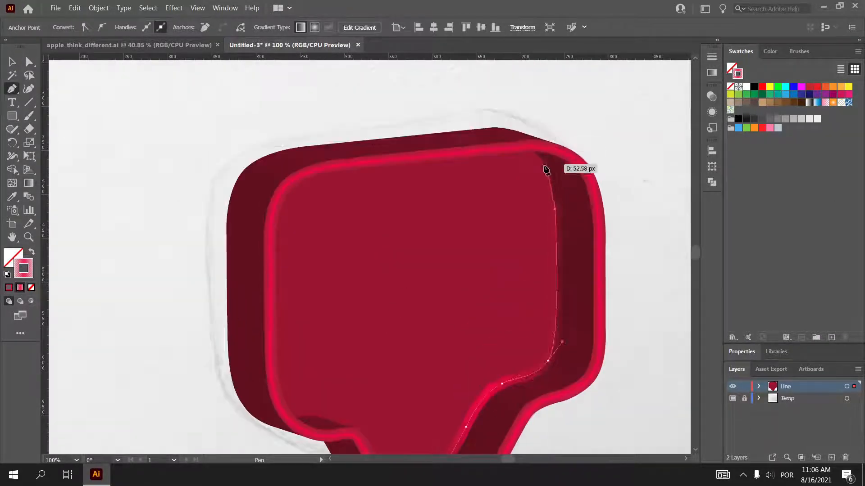
left_click_drag(546, 175, 536, 154)
Step: Continue the inner face path along the top and down the left side, closing it at the tail tip
left_click(501, 162)
left_click(348, 179)
left_click_drag(288, 200, 270, 220)
scroll(276, 328, "down", 6)
left_click_drag(321, 307, 333, 313)
left_click(359, 322)
left_click_drag(390, 369, 399, 381)
left_click(418, 401)
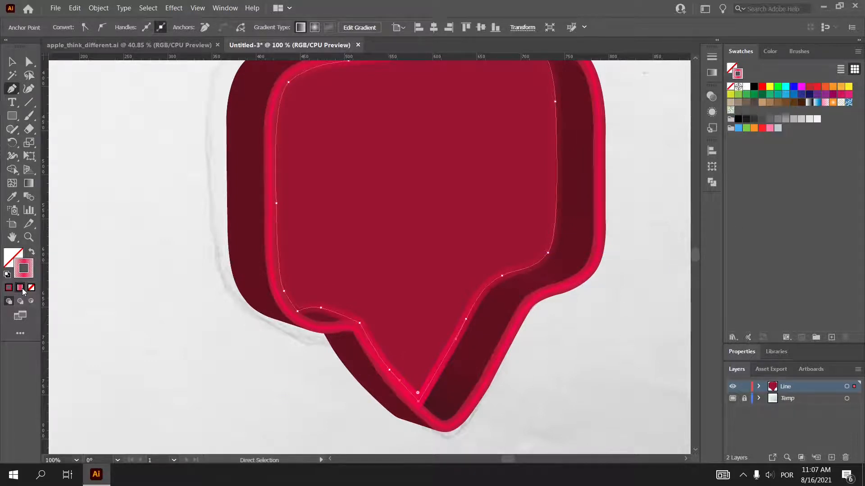
Step: Apply the inner path's gradient across the stroke, with a black middle stop at 50% opacity
double_click(737, 73)
left_click(547, 185)
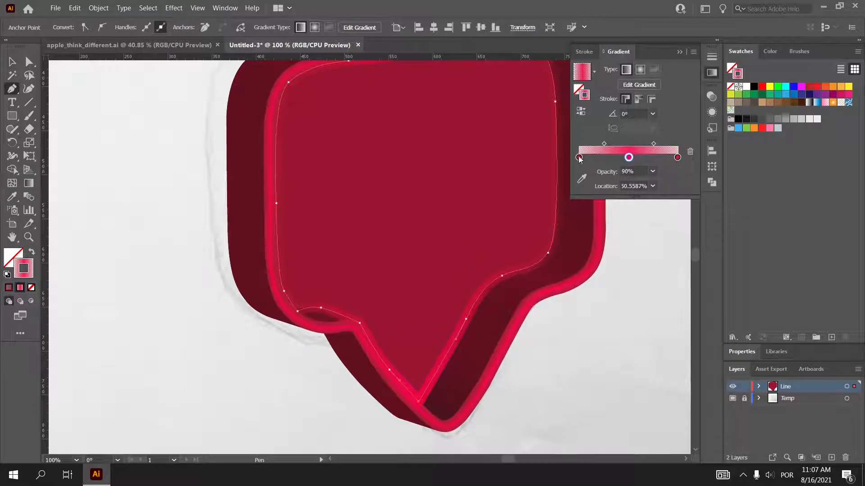
left_click(641, 170)
key("Tab")
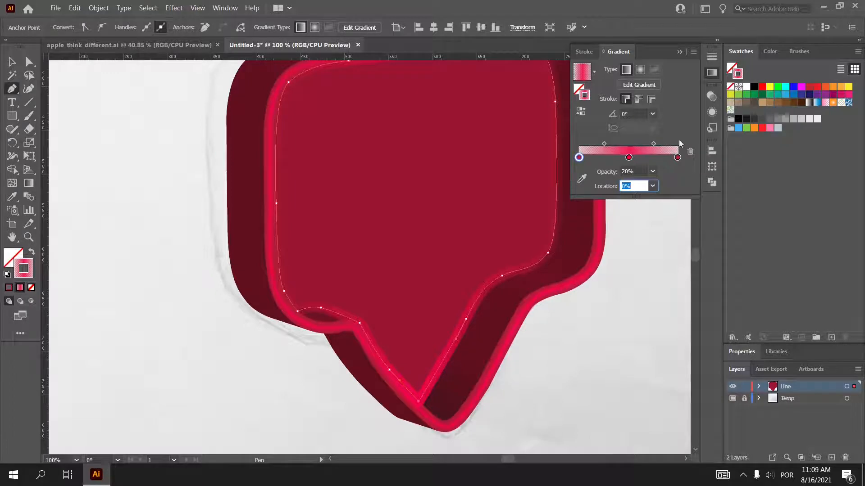
left_click(629, 157)
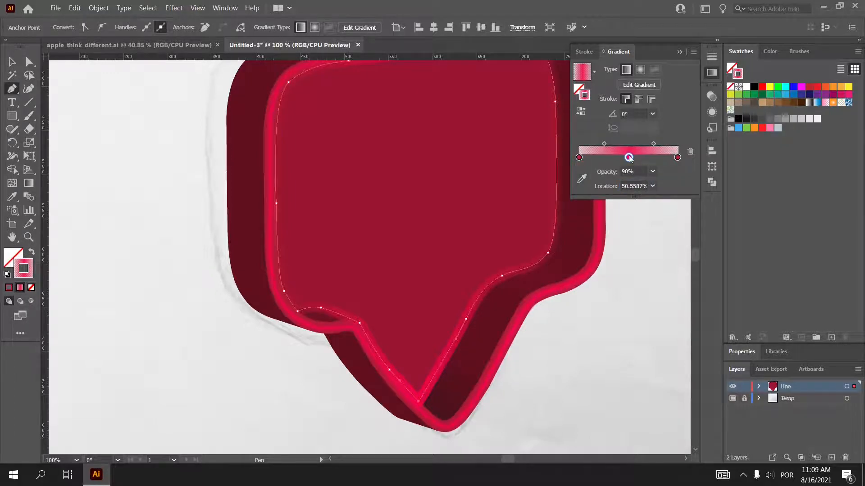
double_click(629, 157)
left_click(650, 100)
type("50")
key("Tab")
Step: Recolor both outer stops of the inner path's gradient black
left_click(677, 157)
double_click(677, 157)
left_click(551, 257)
key("Escape")
left_click(579, 157)
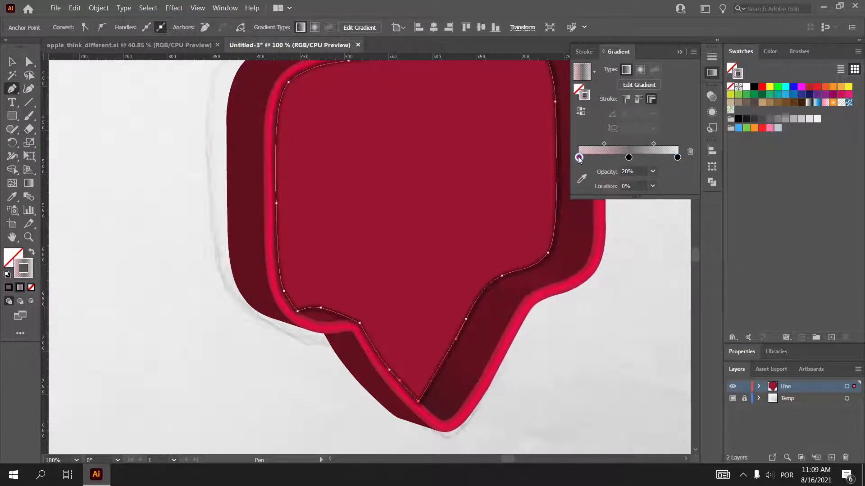
double_click(579, 157)
left_click(550, 257)
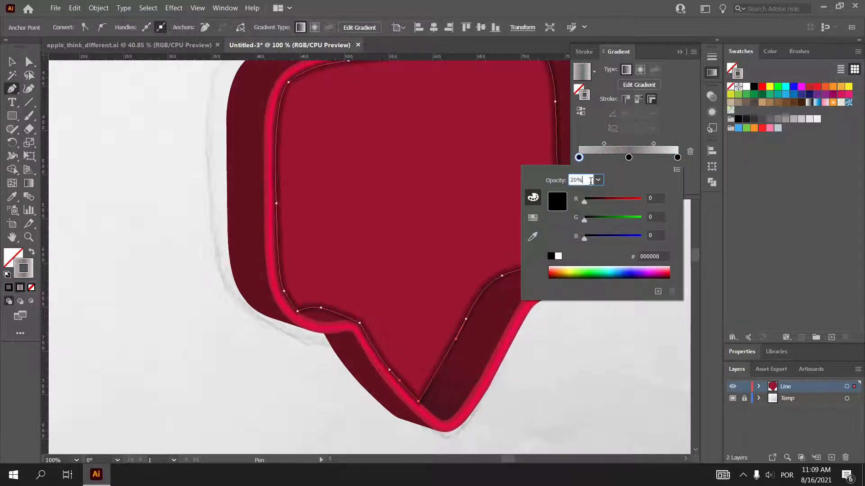
key("Escape")
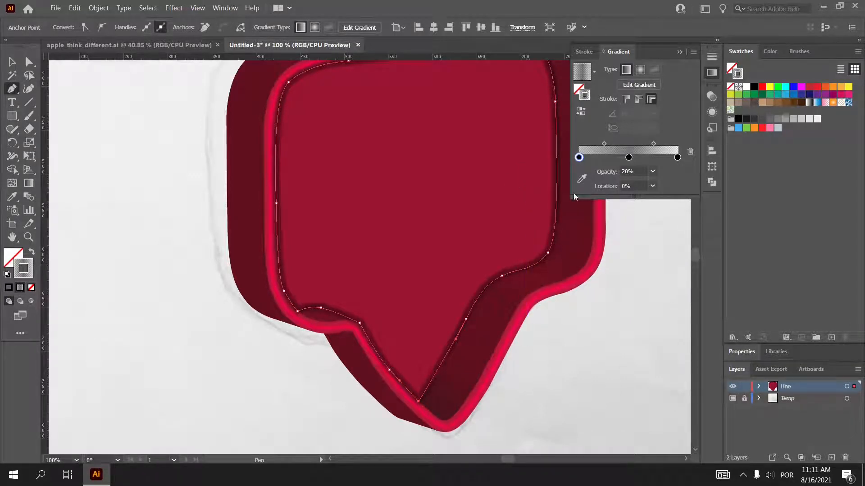
Step: Set the middle gradient stop's opacity to 20% and the inner path's stroke weight to 30 px
left_click(629, 158)
type("20")
key("Tab")
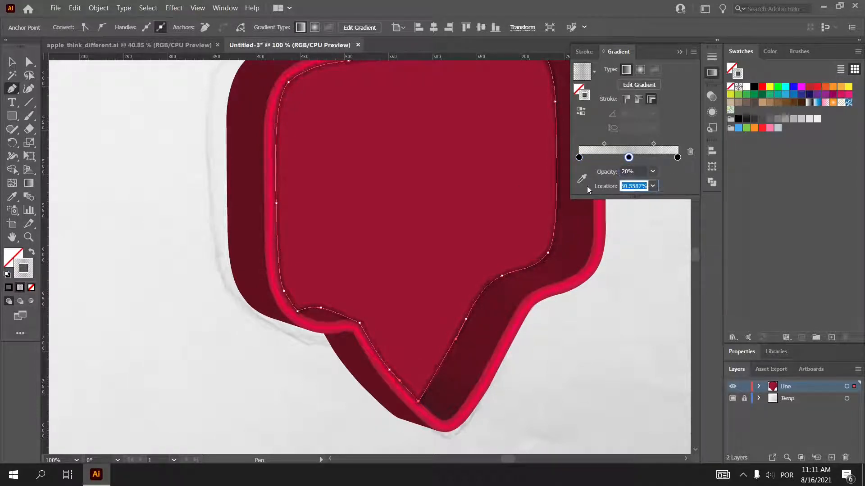
left_click(742, 352)
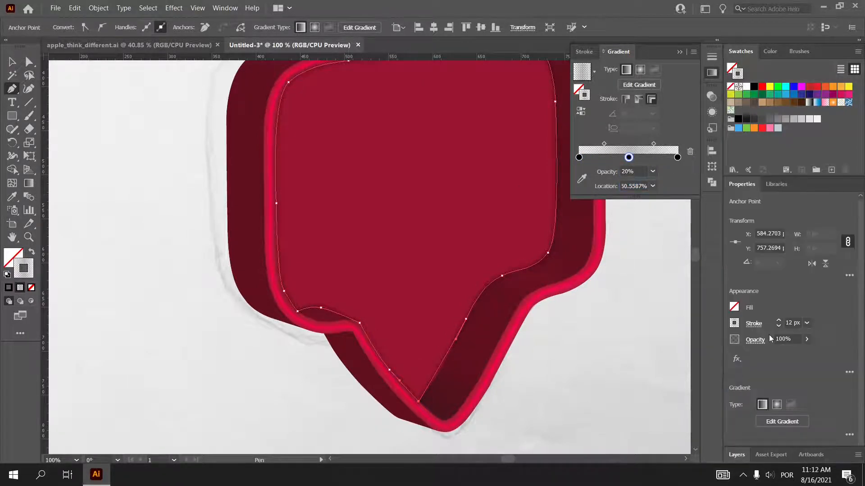
left_click(789, 338)
left_click(794, 322)
type("30")
key("Return")
Step: Adjust the inner path's lower-left corner anchor and set the middle gradient stop's opacity to 32%
key("a")
left_click(298, 310)
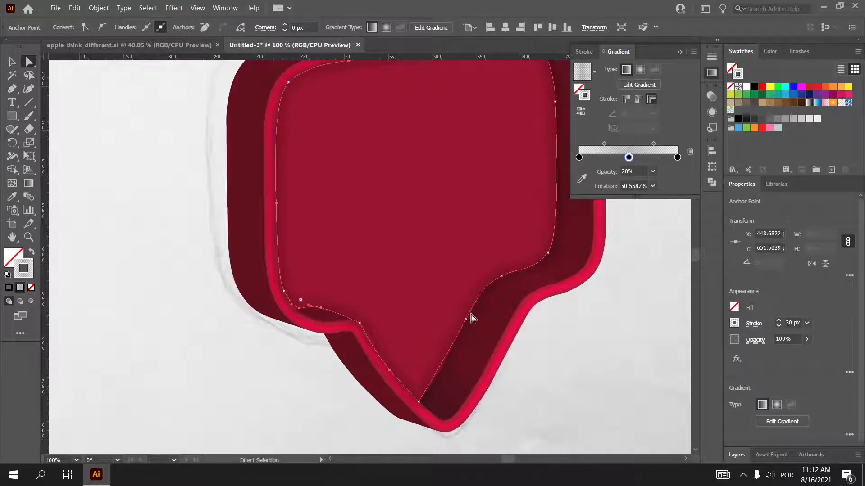
type("40")
key("Tab")
mouse_move(636, 172)
left_mouse_down()
mouse_move(588, 180)
mouse_move(608, 179)
left_mouse_up()
type("25")
type("32")
key("Return")
key("v")
left_click(651, 263)
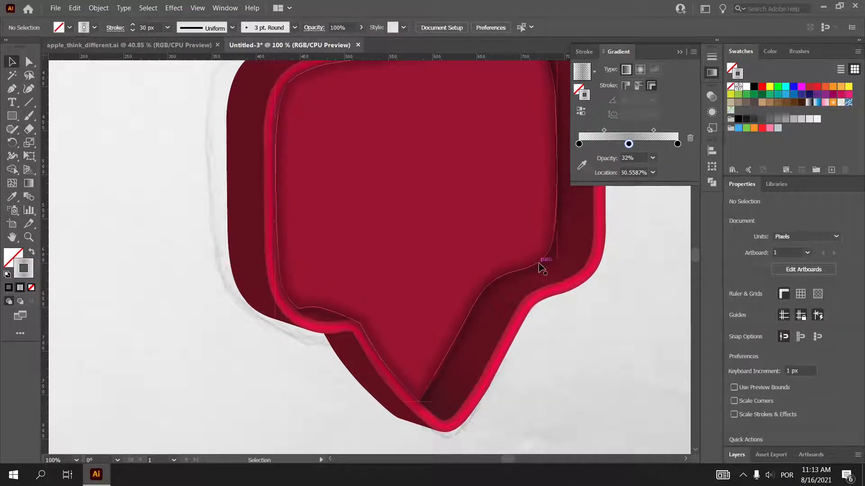
Step: Move the inner shadow path in place onto a new layer named Shadow
left_click(542, 268)
left_click(737, 455)
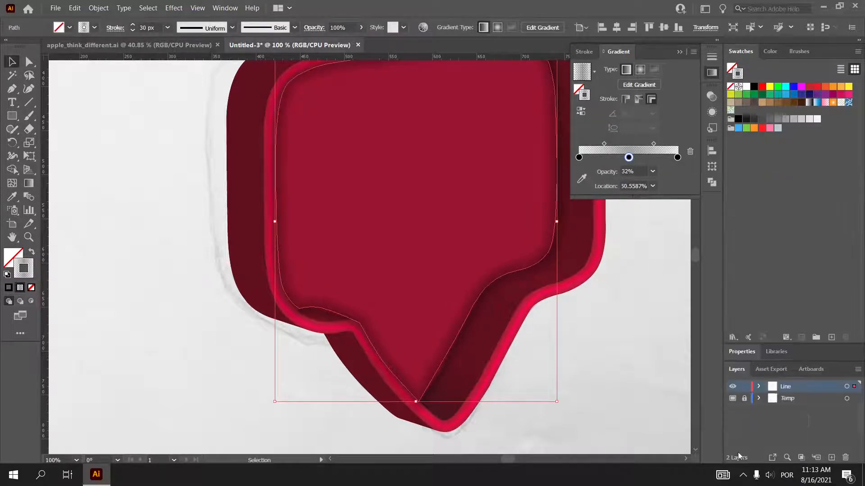
left_click(830, 458)
type("Shadow")
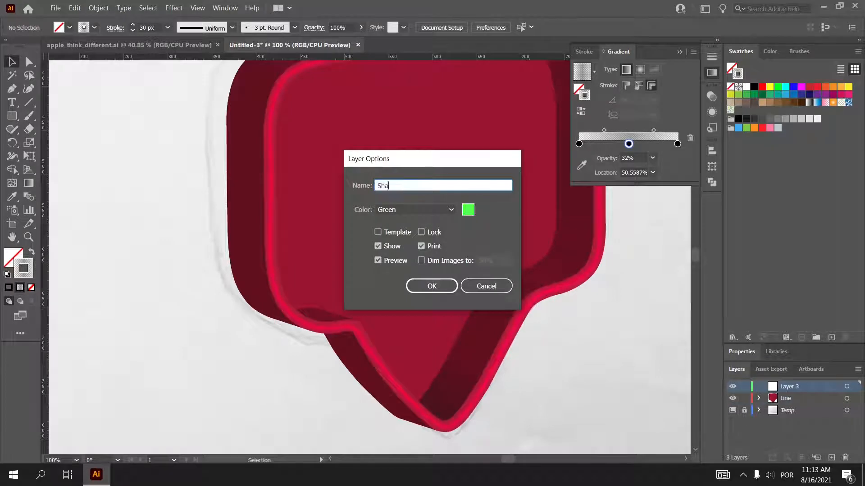
key("Return")
key("ctrl+f")
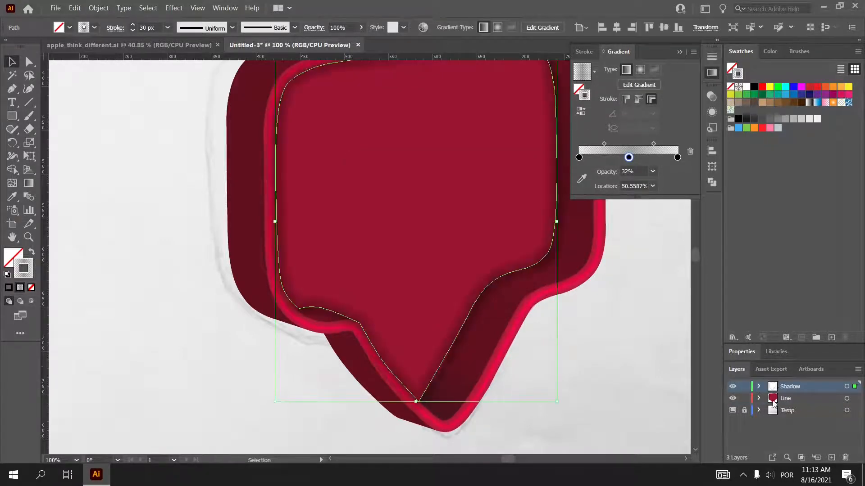
Step: Try to place the Shadow layer beneath the Line layer
left_click_drag(772, 388, 774, 404)
left_click(758, 386)
scroll(790, 427, "down", 3)
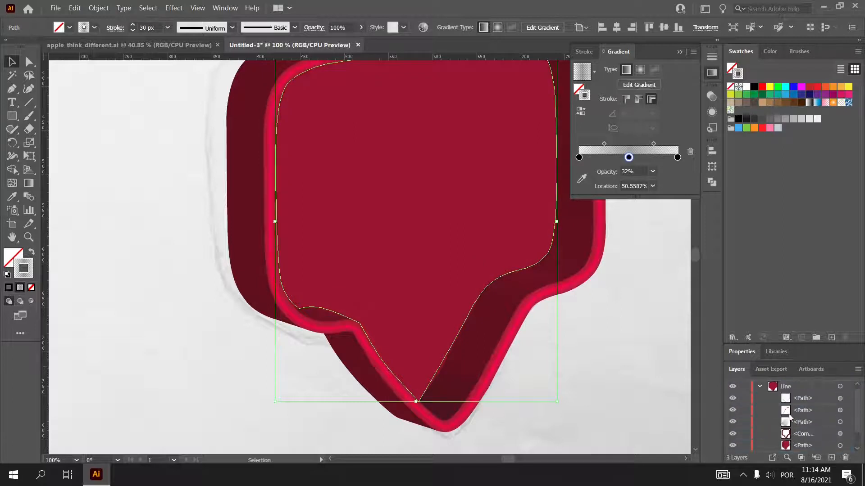
key("ctrl+z")
key("ctrl+z")
key("ctrl+z")
key("ctrl+z")
key("ctrl+z")
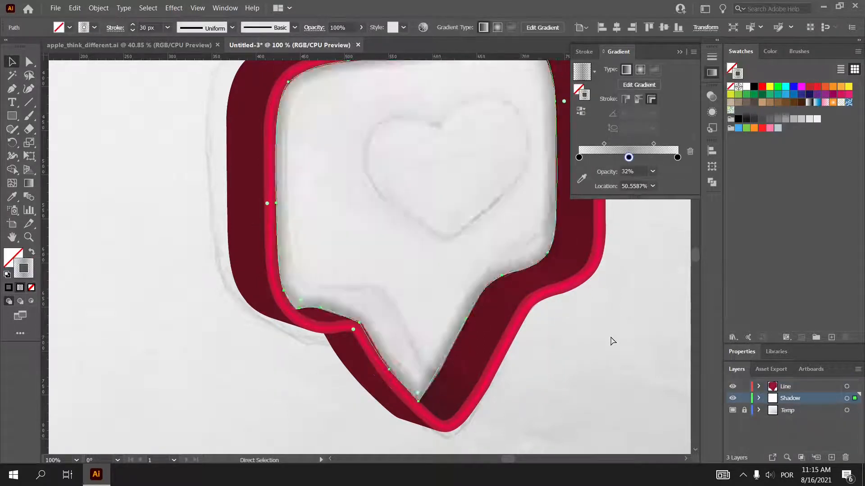
Step: Cut the dark red face shape out of the Line layer and paste it in place on a new layer
key("v")
left_click(758, 399)
scroll(765, 414, "down", 1)
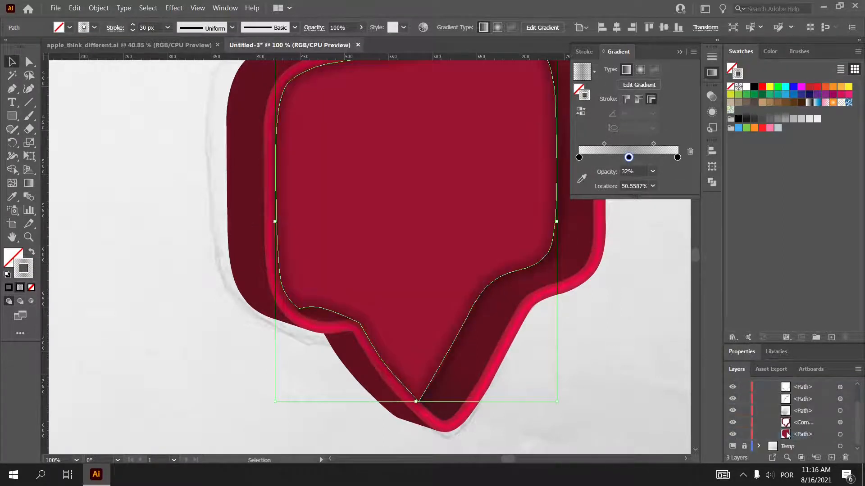
left_click(787, 434)
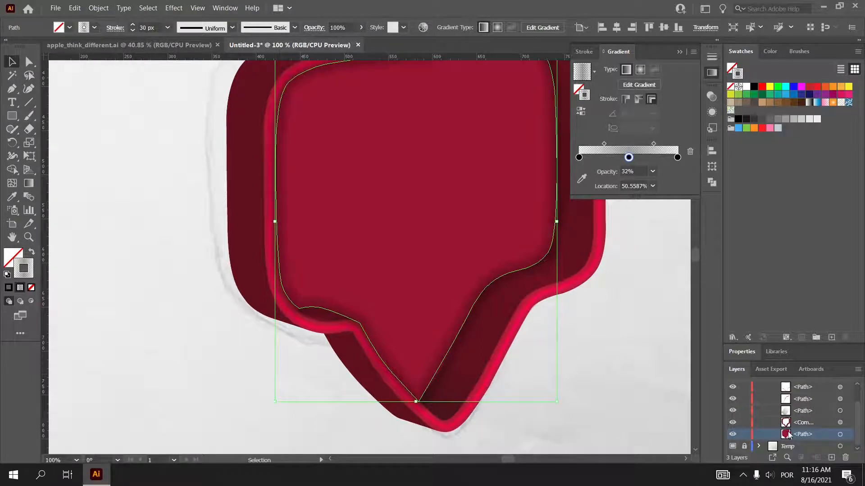
left_click_drag(407, 186, 425, 136)
key("ctrl+z")
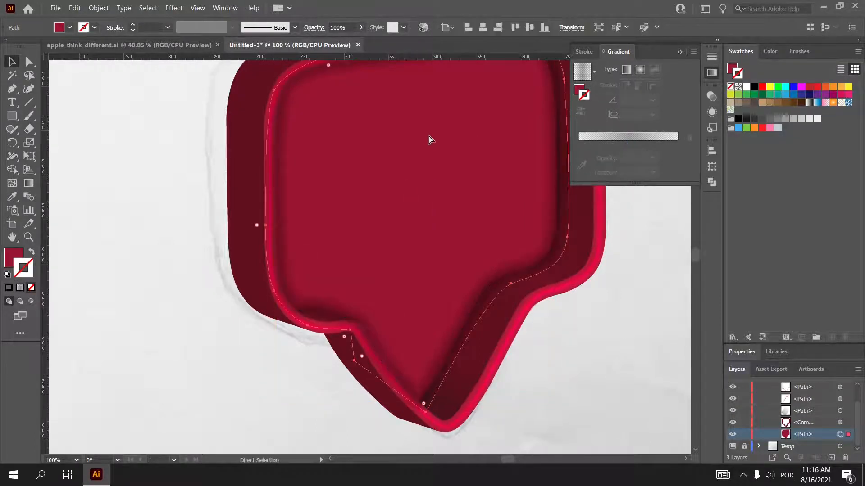
key("ctrl+x")
key("ctrl+l")
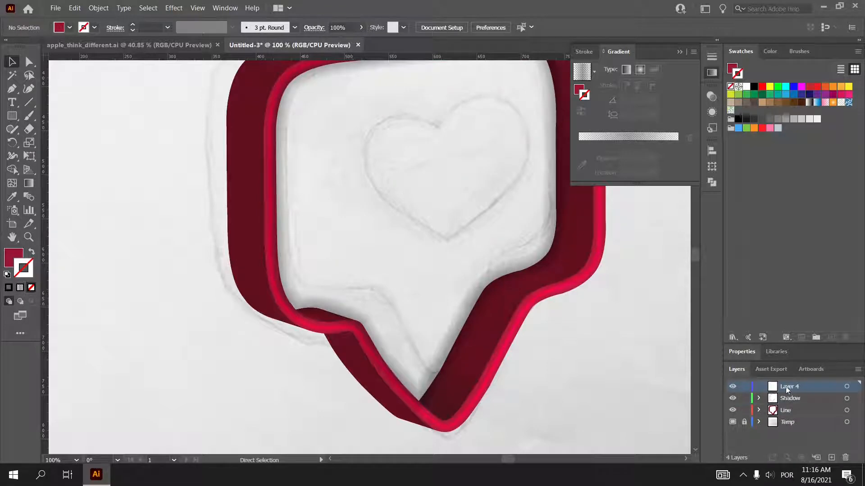
key("ctrl+f")
Step: Reorder the layers so the face's layer sits beneath Shadow and the Line layer is topmost
left_click_drag(775, 389, 784, 404)
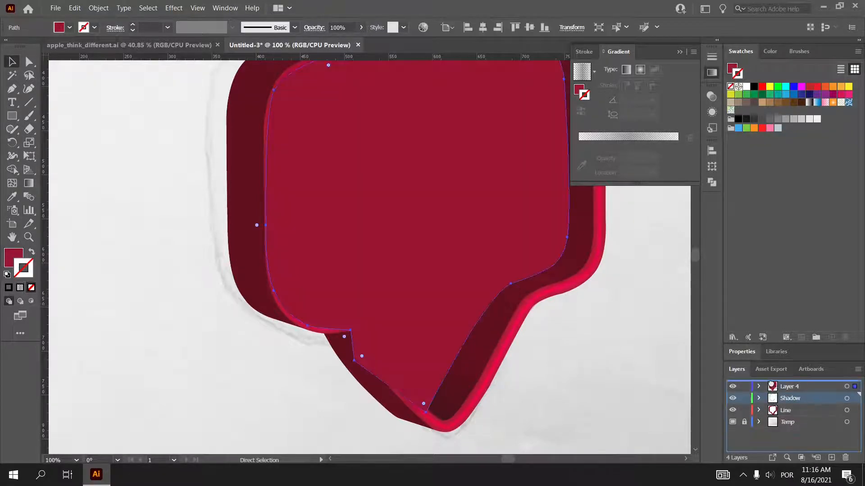
left_click(639, 311)
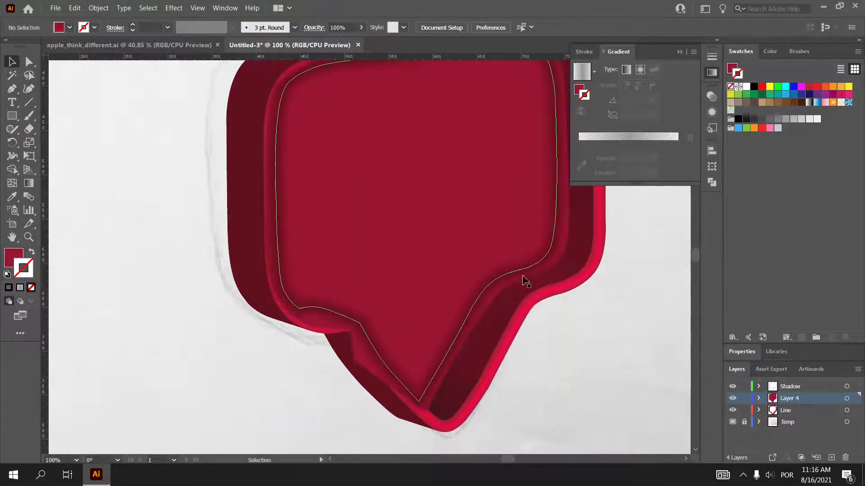
left_click(774, 411)
left_click_drag(774, 413, 775, 383)
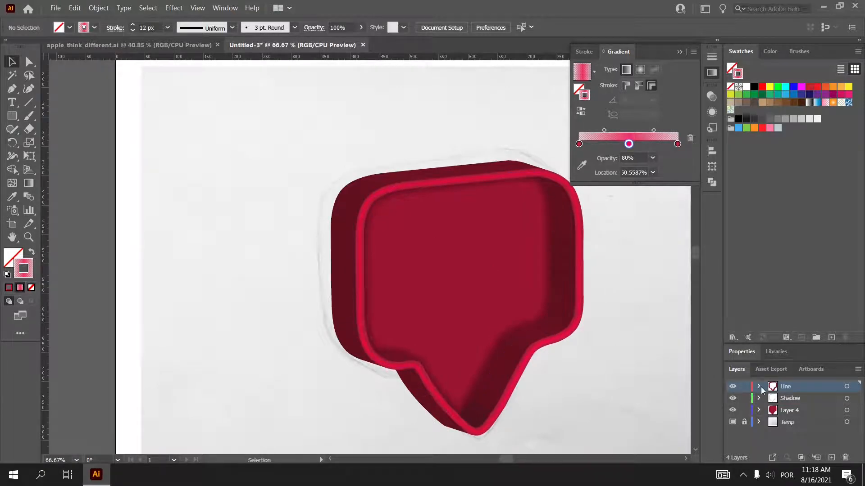
Step: Examine the contents of the Line, Shadow and Layer 4 layers
left_click(759, 387)
left_click(758, 387)
left_click(759, 399)
left_click(775, 400)
key("a")
left_click(759, 399)
left_click(771, 387)
left_click(759, 387)
scroll(793, 405, "down", 1)
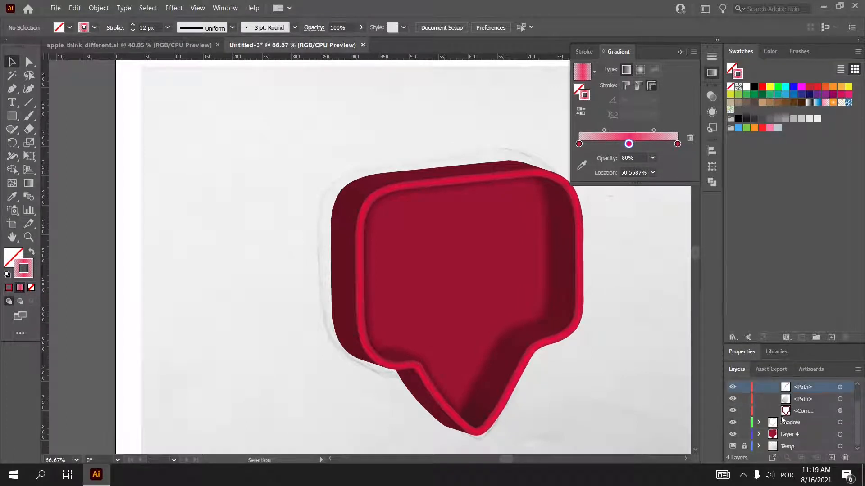
left_click(790, 422)
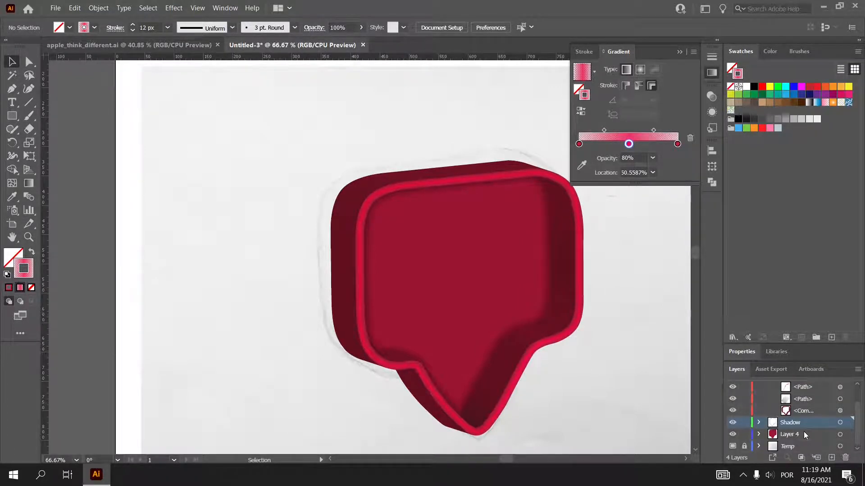
left_click(758, 422)
left_click(786, 435)
scroll(585, 389, "down", 1)
left_click_drag(553, 404, 551, 401)
left_click(637, 371)
key("ctrl+z")
left_click(638, 371)
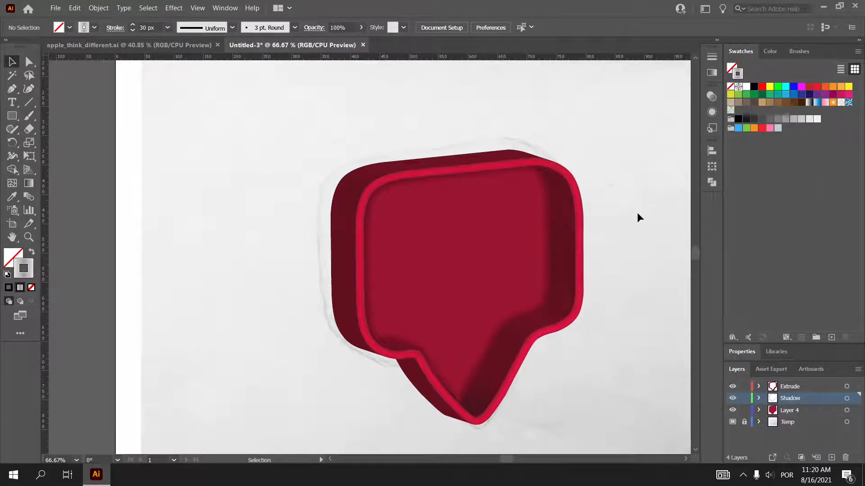
Step: Recolor the extruded compound path's stroke with the red swatch R=237 G=28 B=36
left_click(343, 214)
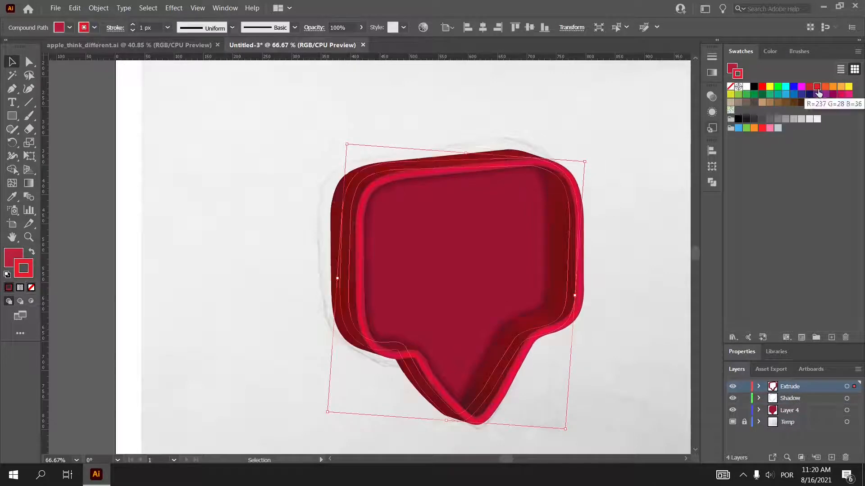
left_click(677, 176)
Step: Recolor the middle stop of the rim highlight's gradient bright red, about R 241, G 0, B 0
left_click(578, 201)
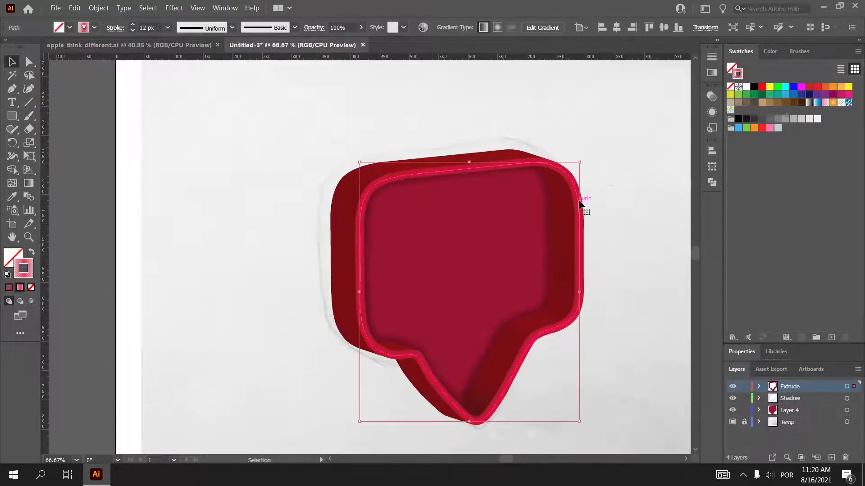
key("ctrl+F9")
double_click(628, 157)
key("Escape")
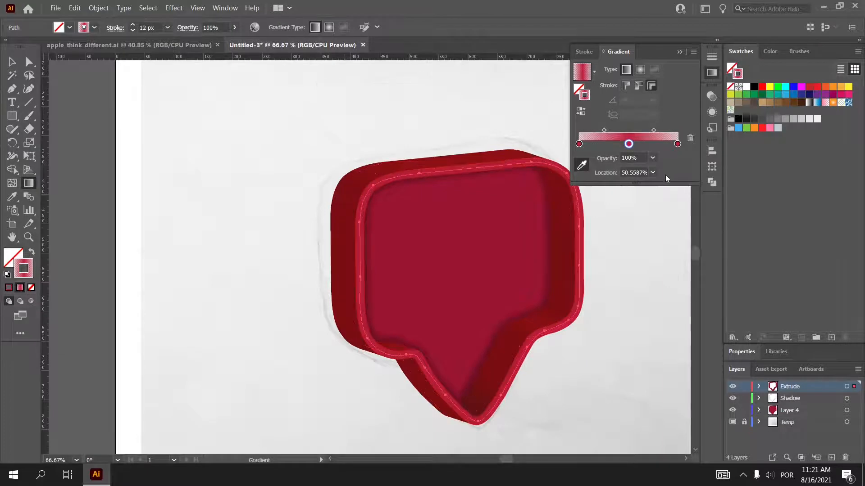
double_click(628, 143)
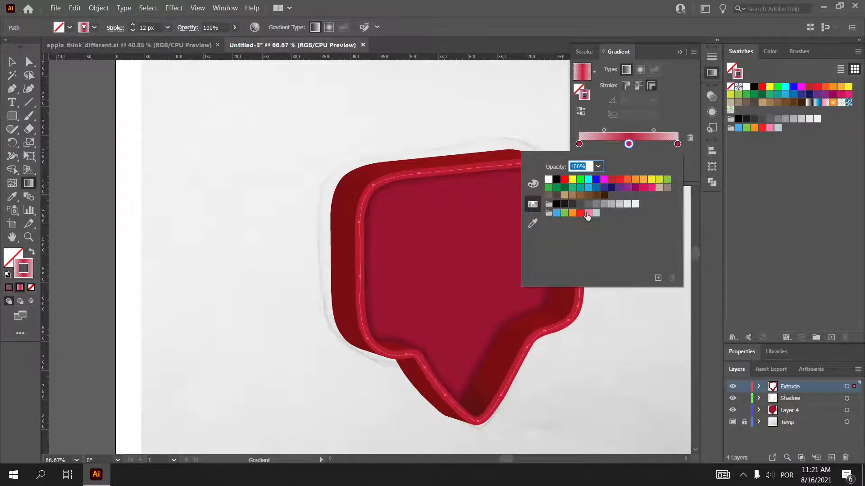
left_click(620, 179)
left_click(533, 183)
left_click_drag(588, 206, 584, 206)
left_click_drag(592, 224, 580, 226)
mouse_move(641, 188)
left_mouse_down()
mouse_move(631, 188)
mouse_move(639, 190)
left_mouse_up()
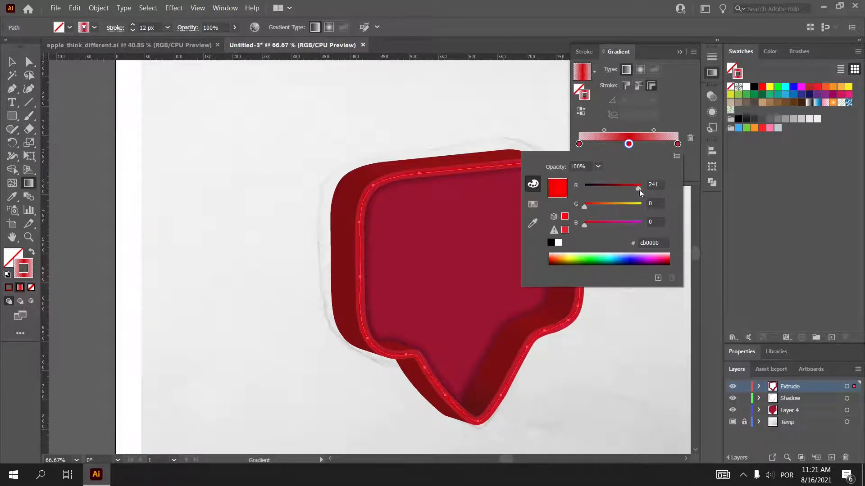
Step: Set the rim highlight's middle gradient stop to 80% opacity and its end stop to 0%
left_click(579, 145)
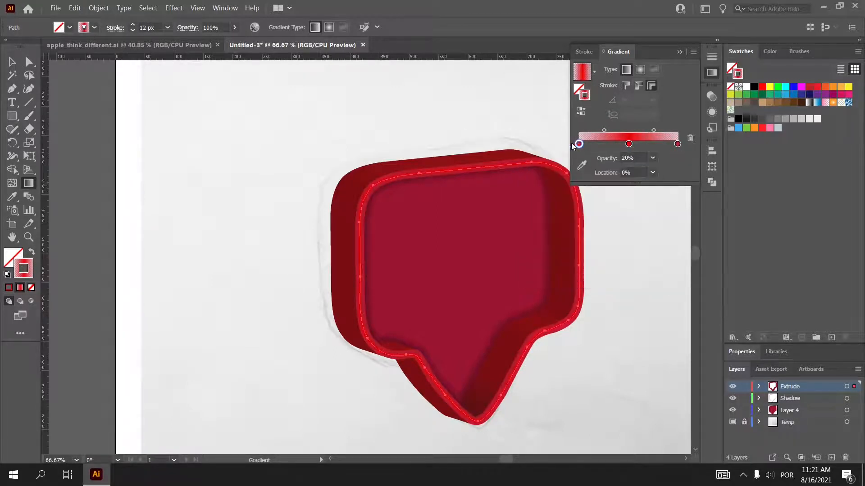
left_click(628, 144)
type("80")
key("Tab")
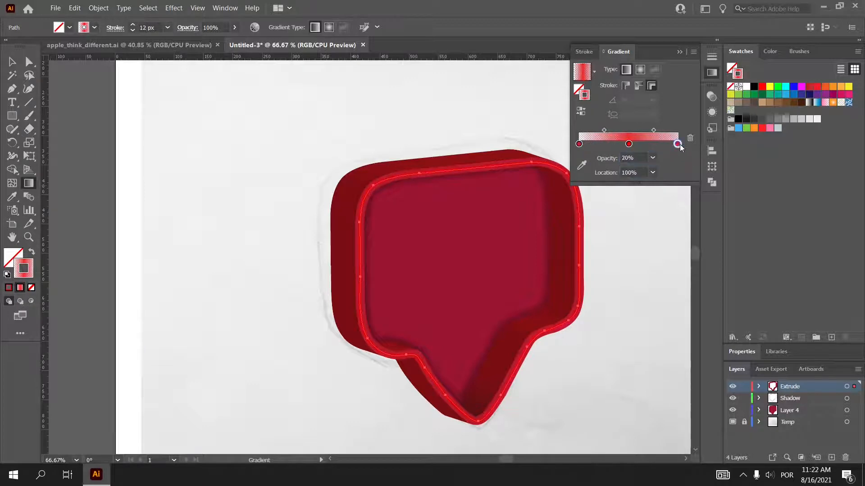
left_click(633, 205)
key("v")
left_click(581, 237)
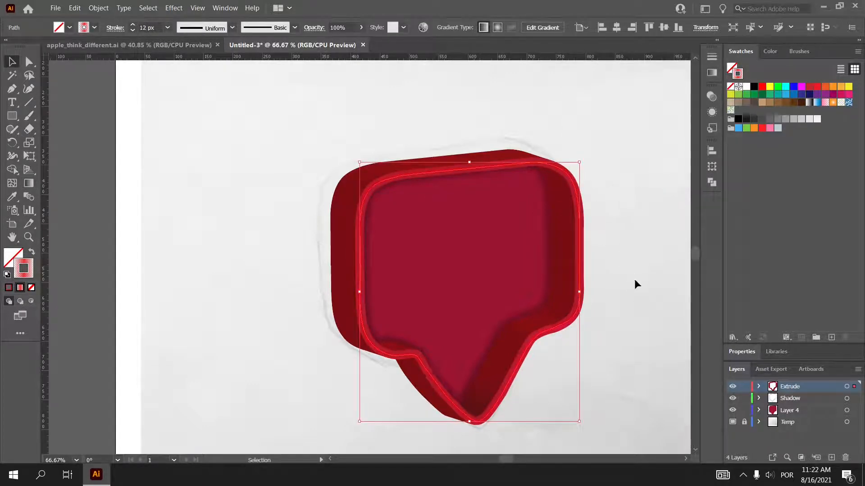
Step: Set the rim highlight's stroke weight to 14 px and its middle gradient stop to color ff1840 at 50% opacity
scroll(590, 274, "up", 1)
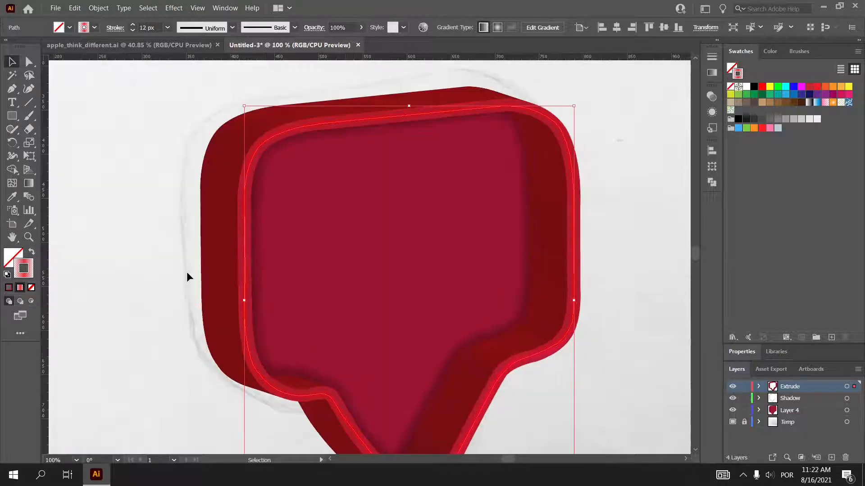
key("ctrl+F9")
left_click(742, 351)
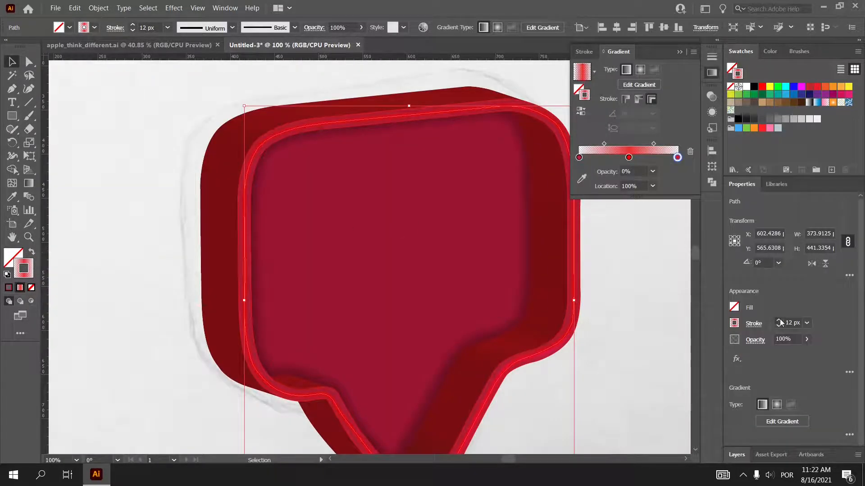
double_click(628, 157)
mouse_move(639, 201)
left_mouse_down()
mouse_move(620, 202)
mouse_move(663, 207)
left_mouse_up()
mouse_move(584, 238)
left_mouse_down()
mouse_move(592, 223)
mouse_move(599, 239)
left_mouse_up()
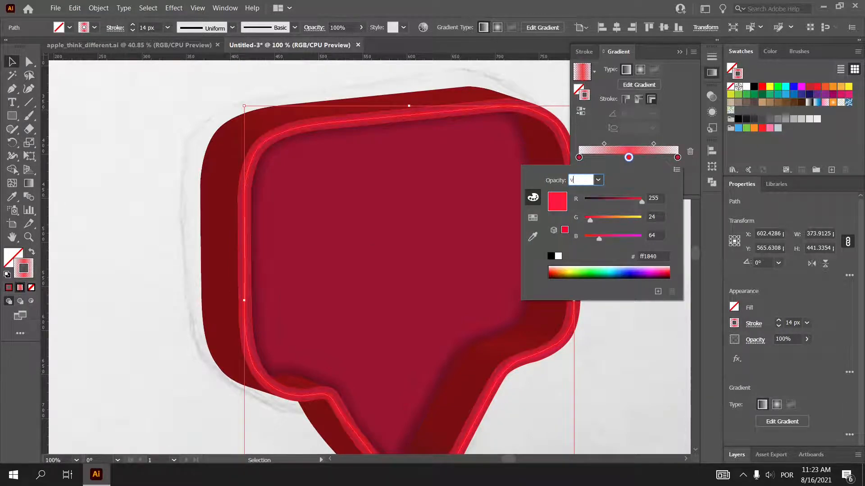
key("Return")
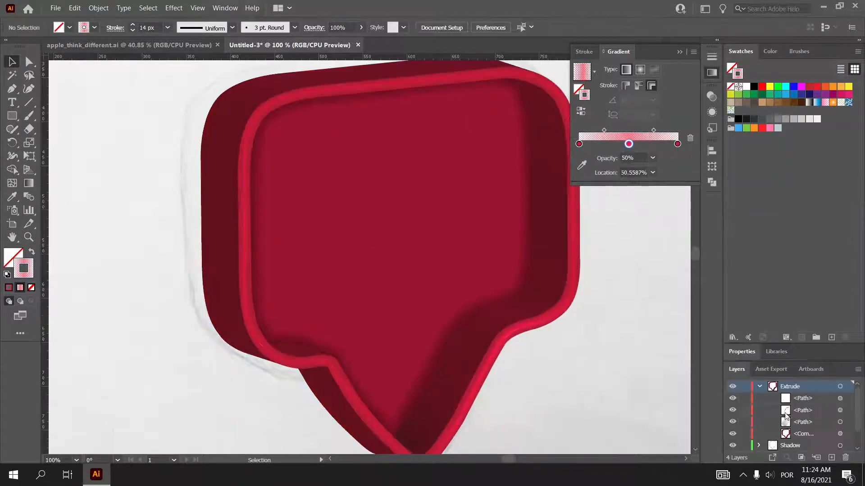
Step: Recolor the middle gradient stop of the tapered highlight along the tail's right edge white
left_click(734, 411)
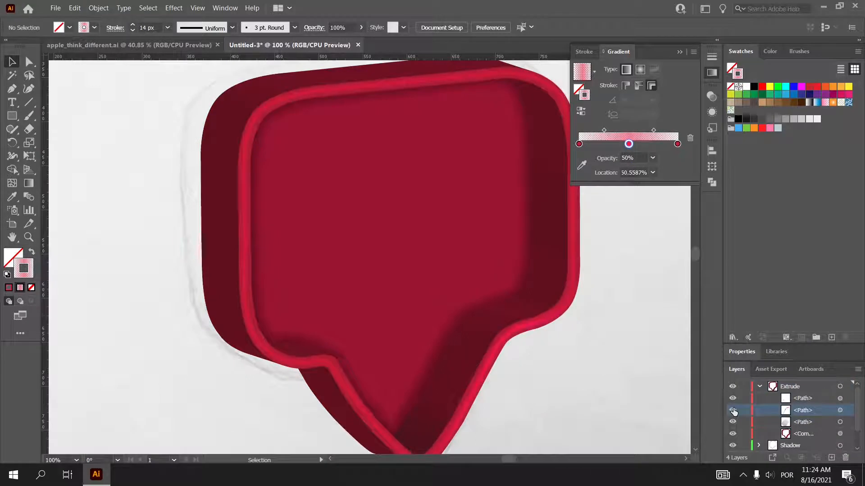
left_click(786, 411)
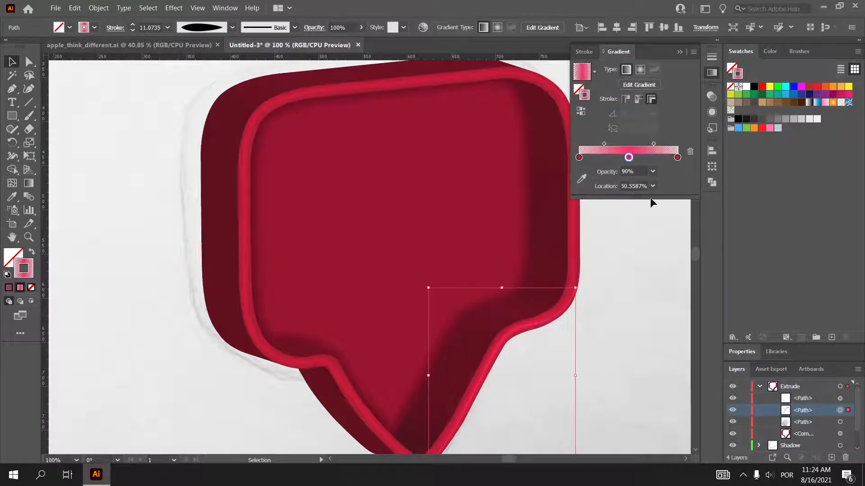
double_click(630, 158)
left_click(591, 236)
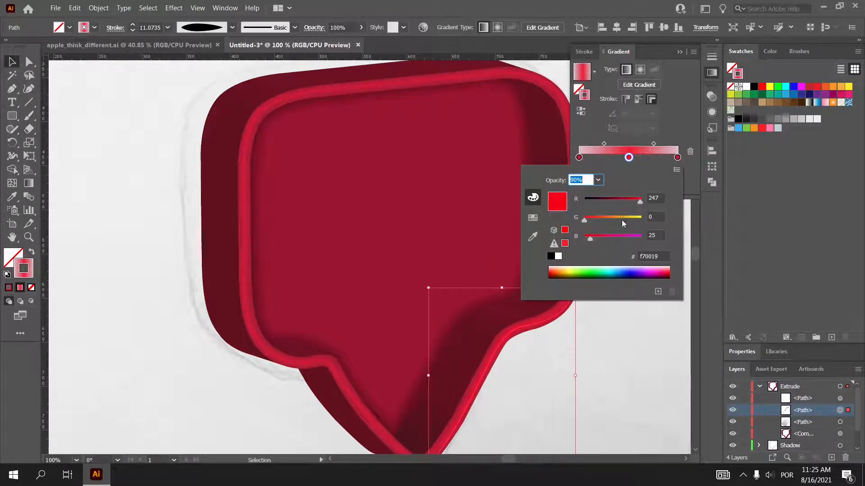
left_click(559, 256)
key("Escape")
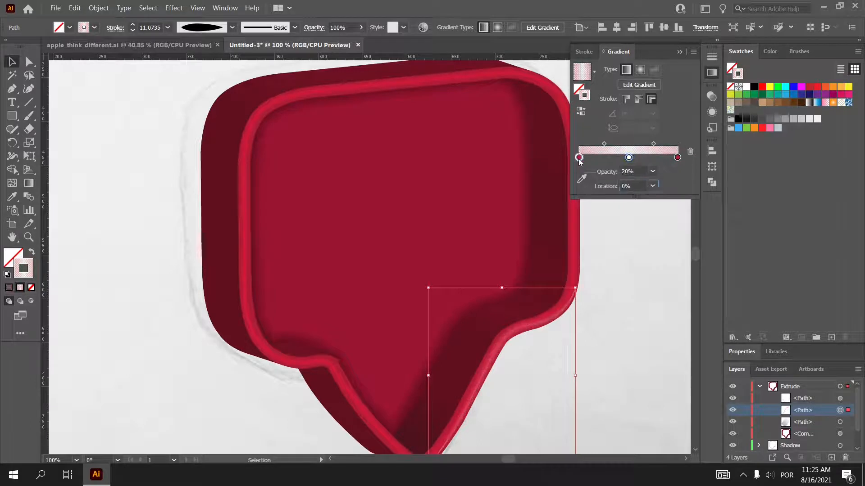
Step: Recolor both outer stops of the tapered highlight's gradient white
double_click(579, 158)
left_click(558, 256)
key("Escape")
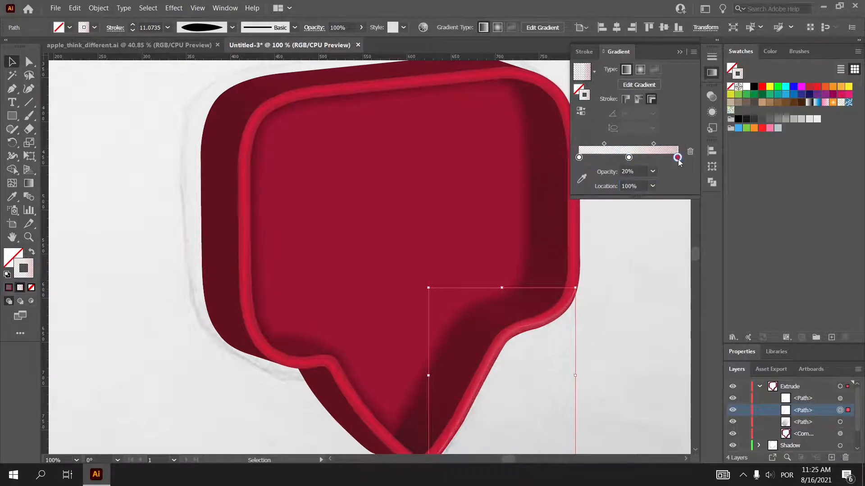
double_click(677, 157)
left_click(559, 257)
Step: Recolor the end gradient stop of the tail-edge highlight white and set its opacity to 0%
left_click(690, 136)
left_click_drag(634, 172, 584, 177)
type("0")
key("Tab")
type("v")
left_click(629, 157)
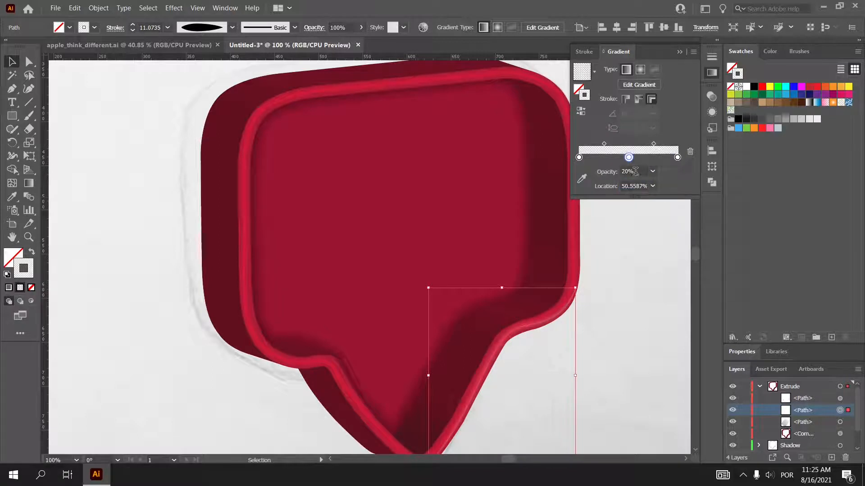
left_click(634, 209)
scroll(634, 209, "down", 1)
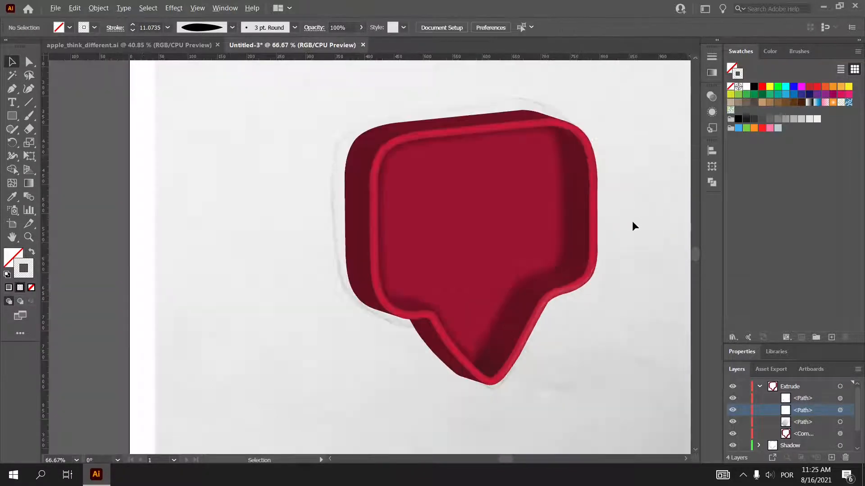
left_click(789, 417)
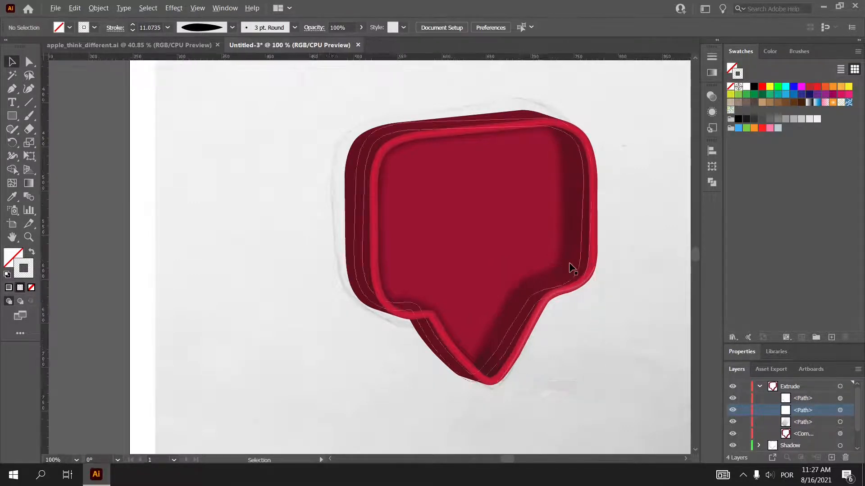
Step: Set a gradient stop of the Shadow layer's inner shadow stroke to 40% opacity and shift the gradient midpoint toward the end
scroll(650, 253, "up", 4)
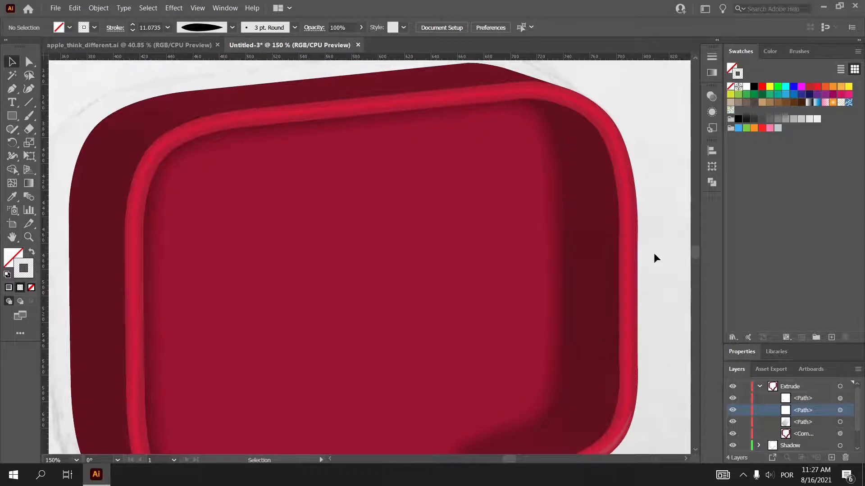
scroll(653, 252, "down", 2)
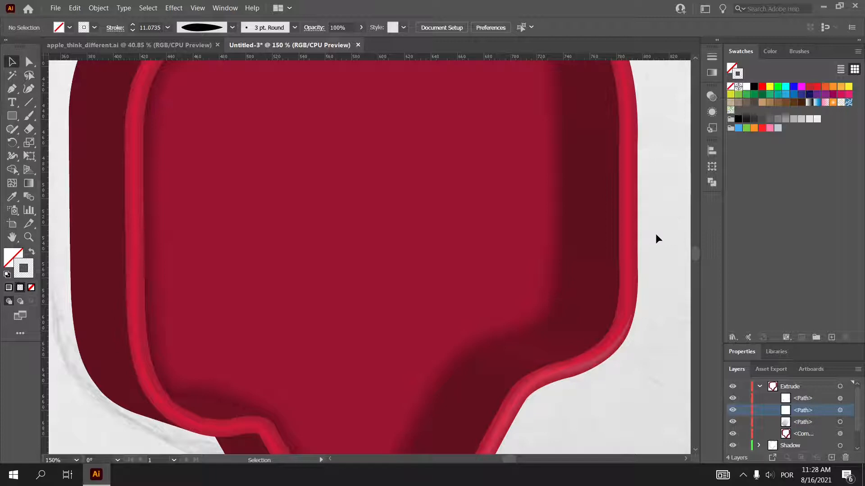
left_click(772, 445)
left_click(759, 423)
left_click(839, 434)
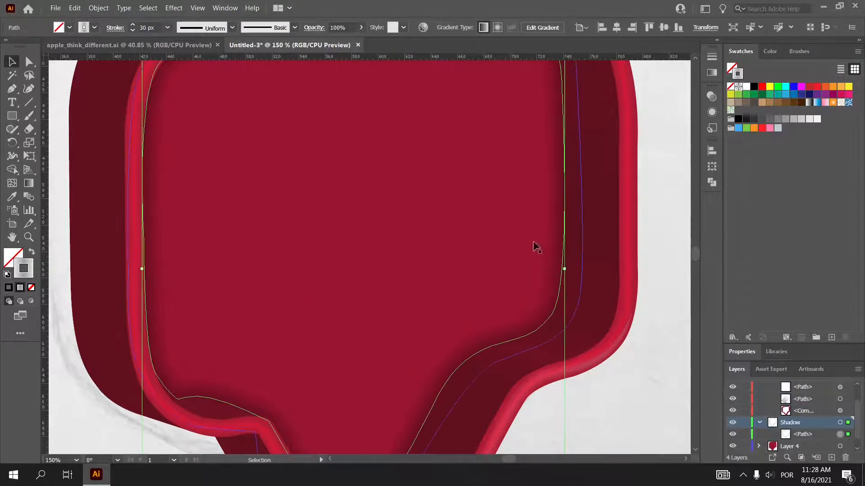
left_click(712, 72)
left_click(635, 171)
type("40")
key("Tab")
left_click_drag(605, 144, 635, 151)
left_click(680, 53)
key("ctrl+0")
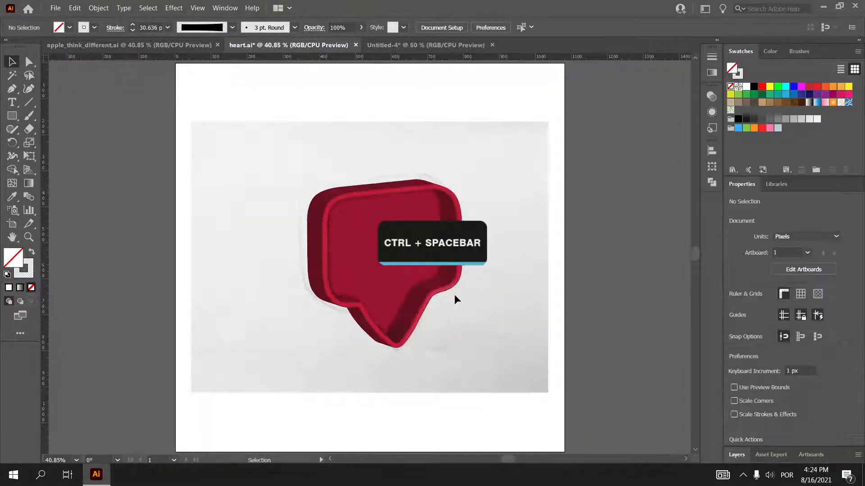
Step: Draw a closed Pen shape about 126 by 78 px over the inner wall where the bubble's lower-right corner bends into the tail
left_click(467, 276, "ctrl")
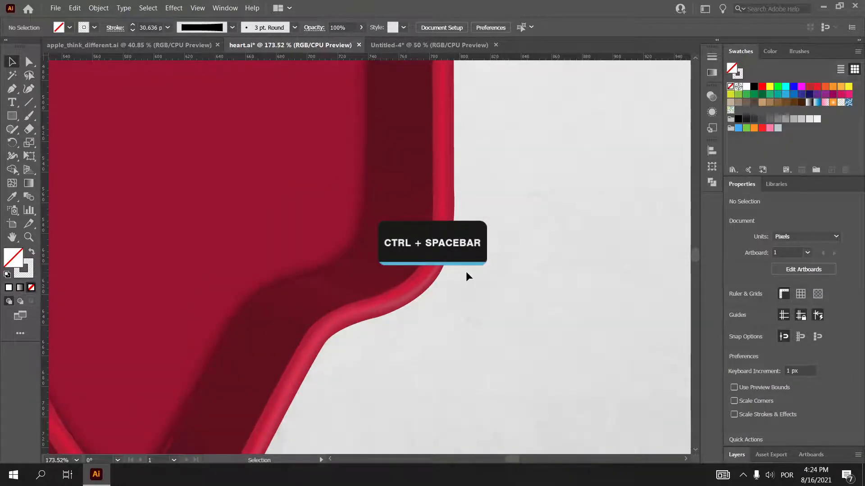
scroll(465, 275, "left", 3)
key("p")
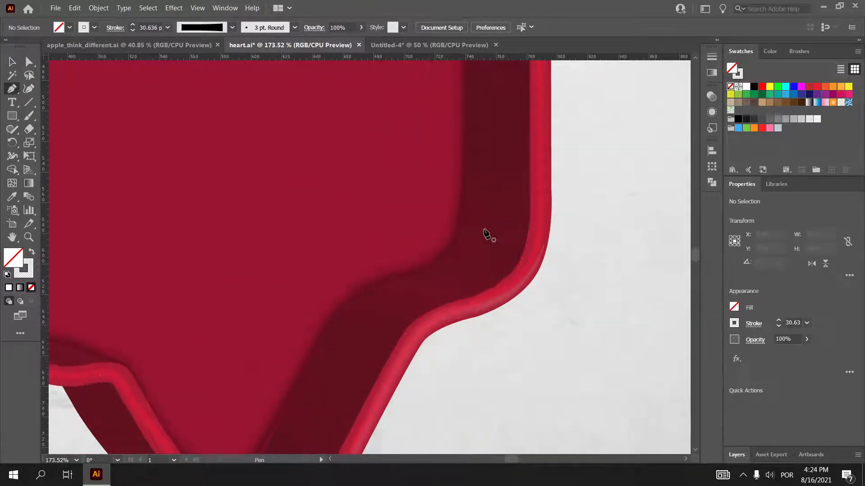
left_click(402, 335)
left_click(336, 314)
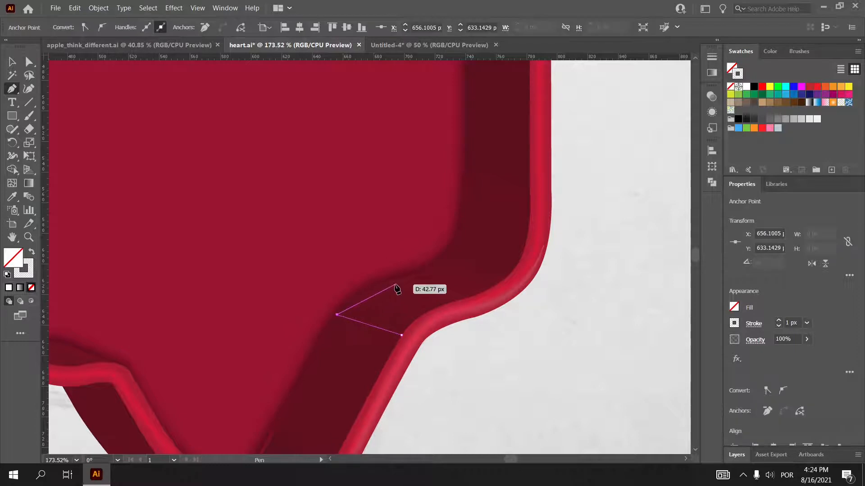
left_click_drag(375, 283, 455, 252)
scroll(451, 266, "up", 2)
left_click_drag(475, 198, 475, 190)
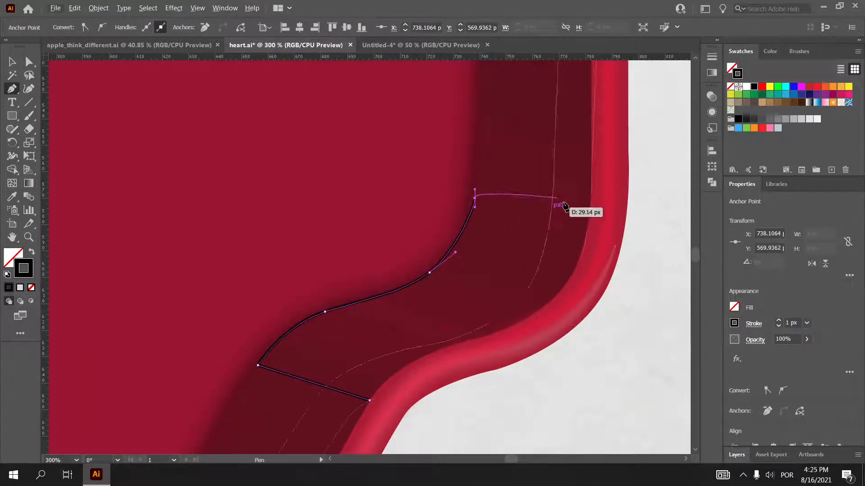
left_click(590, 198)
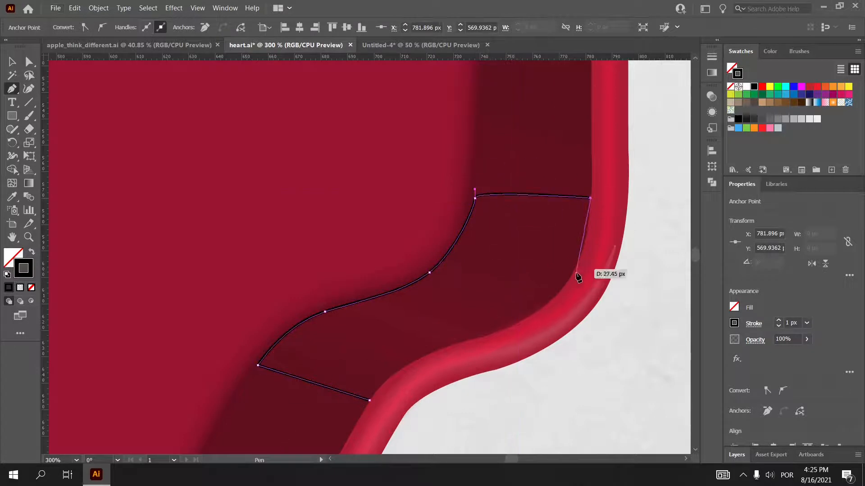
left_click_drag(495, 333, 443, 344)
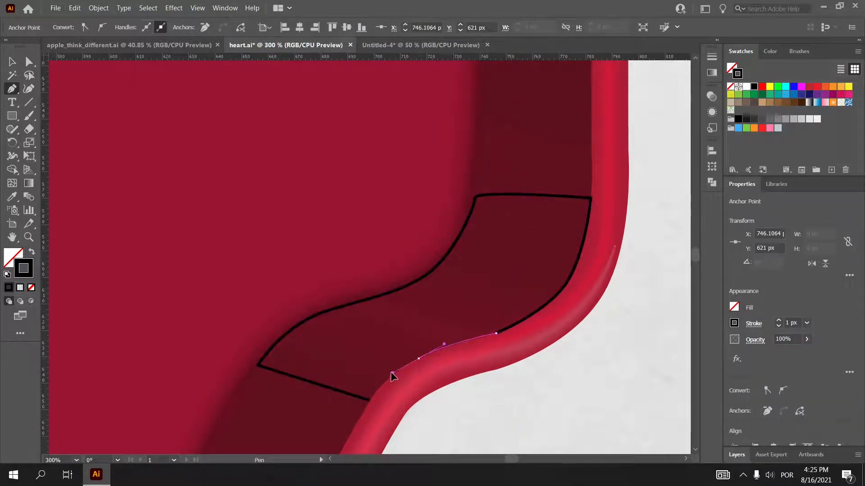
left_click(370, 400)
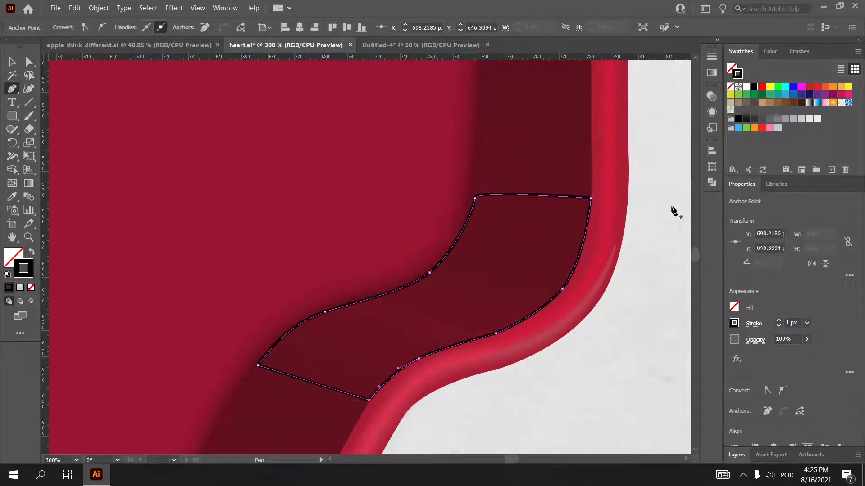
Step: Give the corner shape the semi-transparent white linear gradient as its fill, with no stroke
left_click(746, 87)
key("shift+x")
key("g")
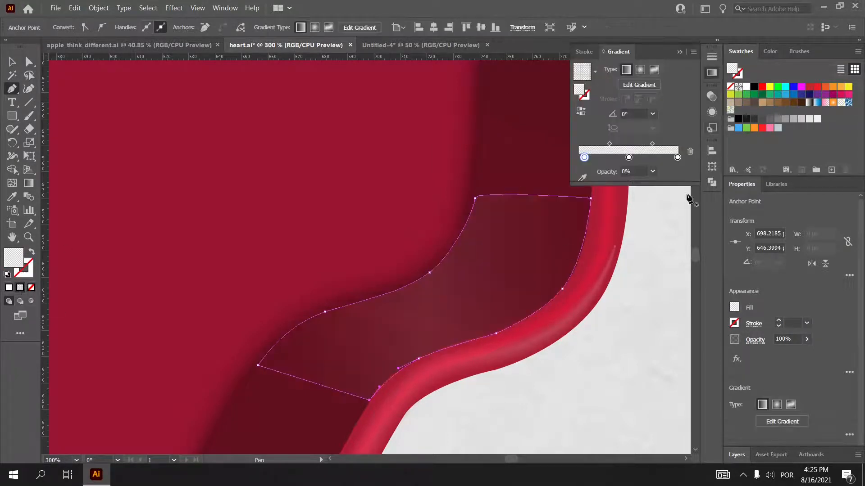
Step: Try a freeform gradient with line-connected color stops across the corner shape
left_click(667, 86)
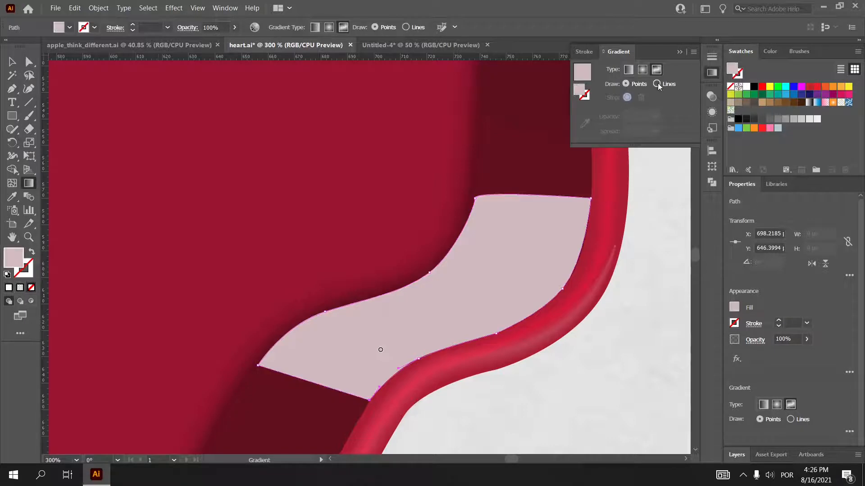
left_click(381, 349)
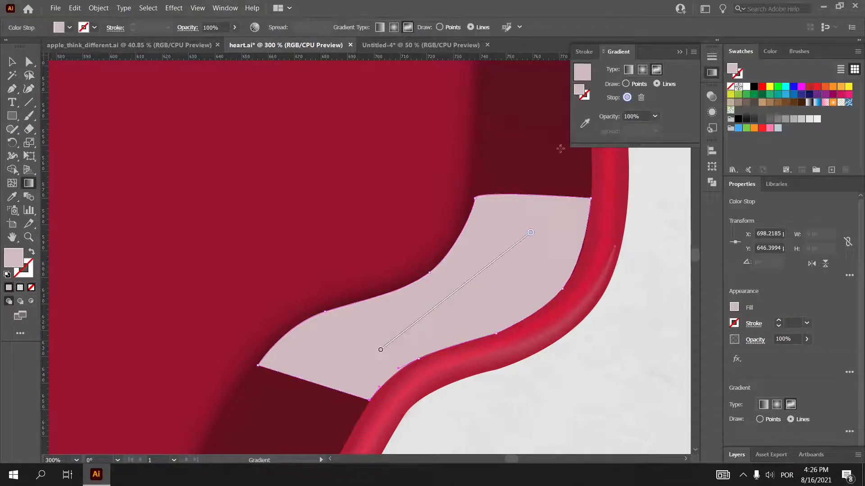
left_click(530, 232)
left_click(537, 196)
left_click(377, 355)
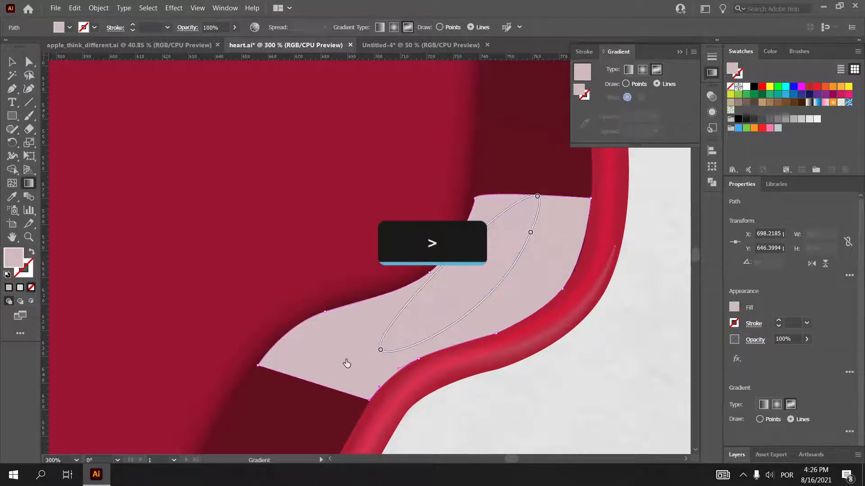
left_click(628, 69)
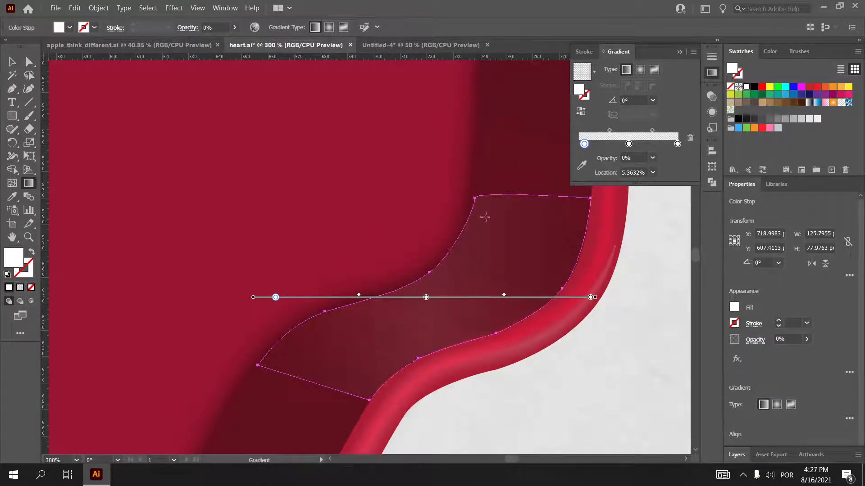
Step: Select the corner shape and set its linear gradient angle to 90°
key("v")
left_click(442, 162)
left_click(522, 231)
left_click_drag(637, 112, 586, 121)
type("90")
key("Tab")
Step: Set the corner gradient's middle stop to 12% opacity and move the second midpoint closer to that stop
left_click(677, 157)
left_click(629, 157)
left_click_drag(634, 171, 612, 146)
type("20")
key("Tab")
type("12")
key("Tab")
left_click_drag(653, 143, 646, 145)
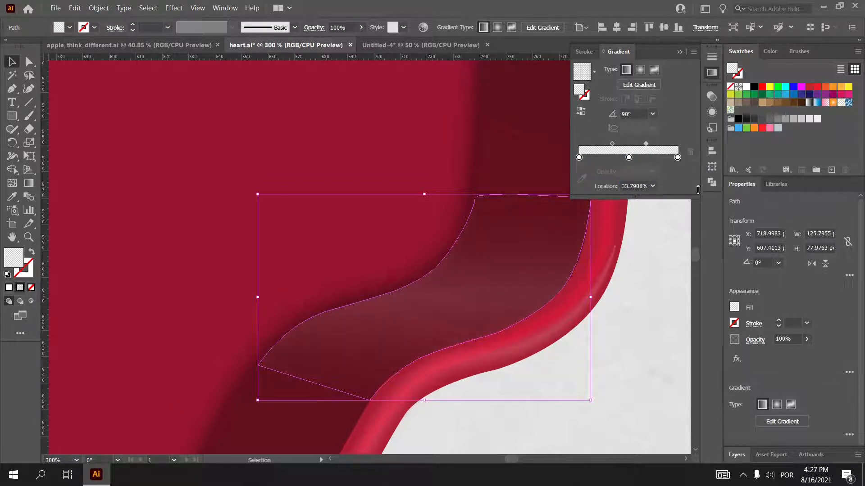
Step: Set the corner shape's gradient angle to 80° and deselect the shape
left_click_drag(642, 114, 603, 125)
type("80")
key("Tab")
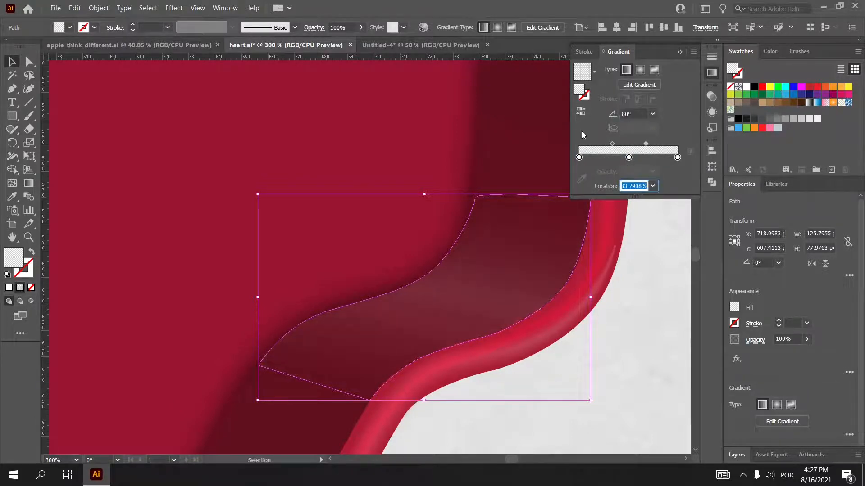
left_click(672, 284)
key("ctrl+0")
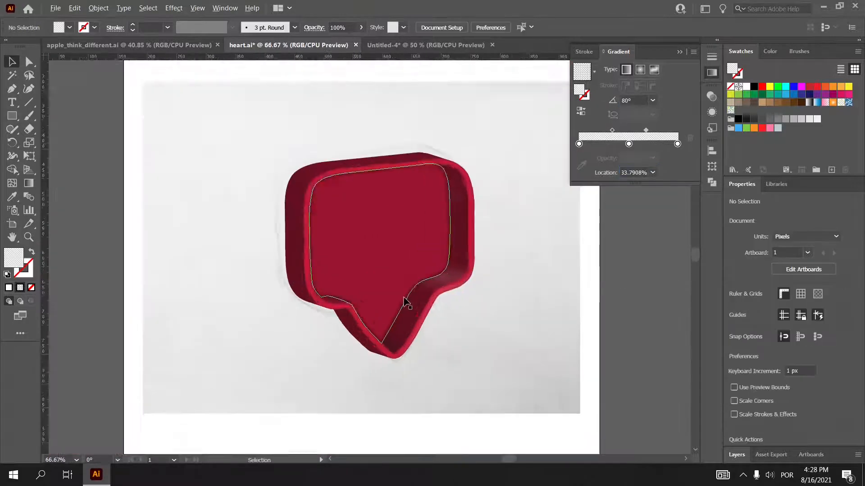
Step: Reshape the outer edge of the dark shadow shape in the tail tip to follow the rim's inner edge
scroll(404, 298, "up", 1)
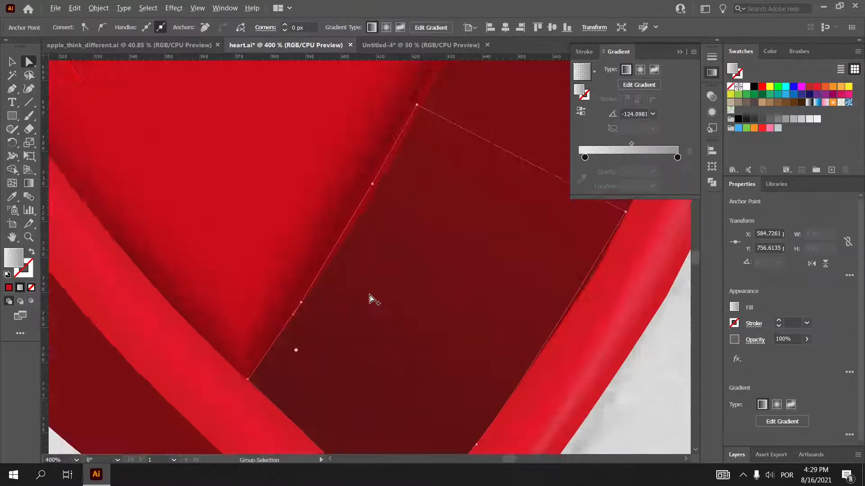
scroll(370, 294, "down", 1)
scroll(527, 265, "up", 2)
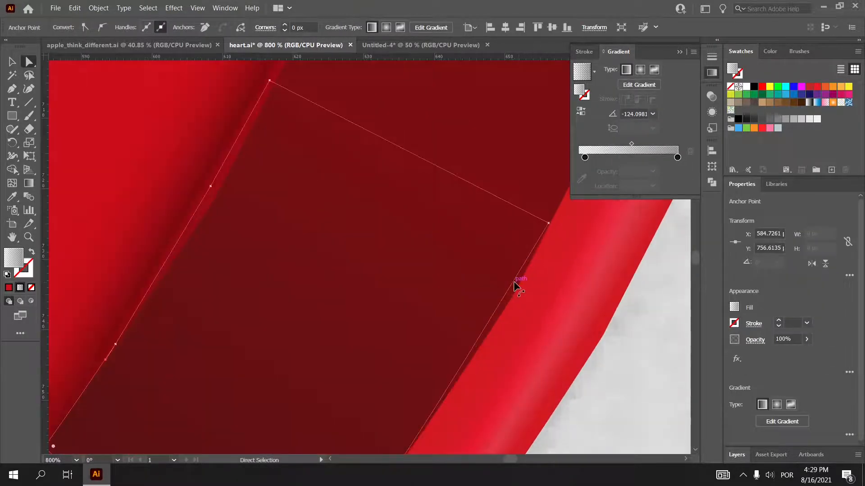
left_click(514, 286)
scroll(440, 266, "down", 2)
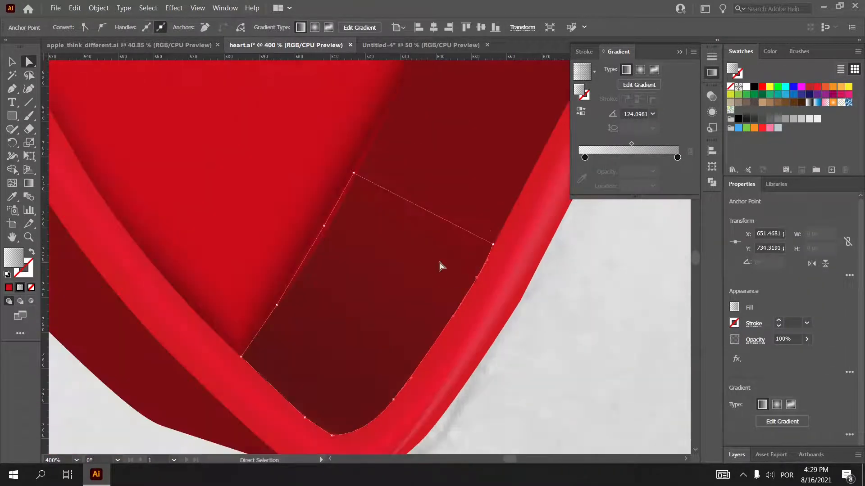
Step: Try moving the tail-tip shadow shape up and to the left, then undo the move
key("v")
left_click(549, 270)
left_click_drag(404, 291, 381, 262)
key("ctrl+z")
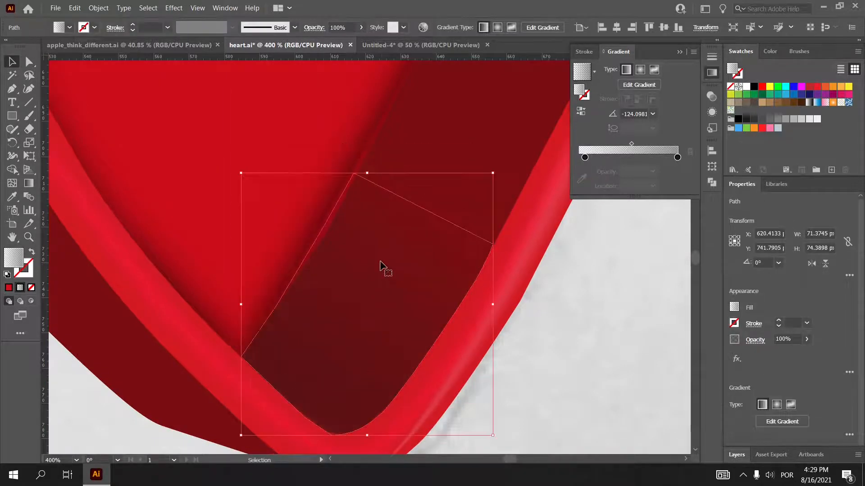
scroll(612, 303, "down", 6)
left_click(614, 303)
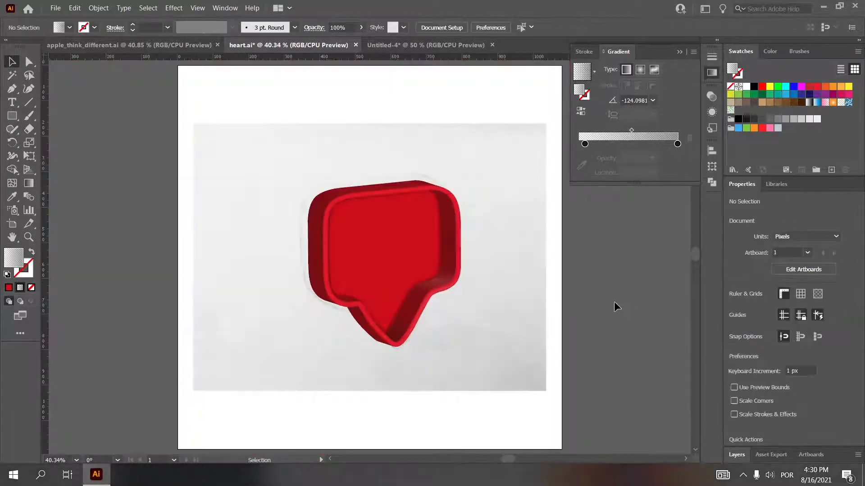
Step: Select all of the bubble artwork and hide the Shadow T layer that holds it, exposing the heart sketch
key("ctrl+plus")
key("ctrl+plus")
key("ctrl+minus")
key("ctrl+minus")
left_click_drag(318, 181, 457, 328)
left_click(743, 456)
left_click(733, 386)
scroll(379, 227, "up", 4)
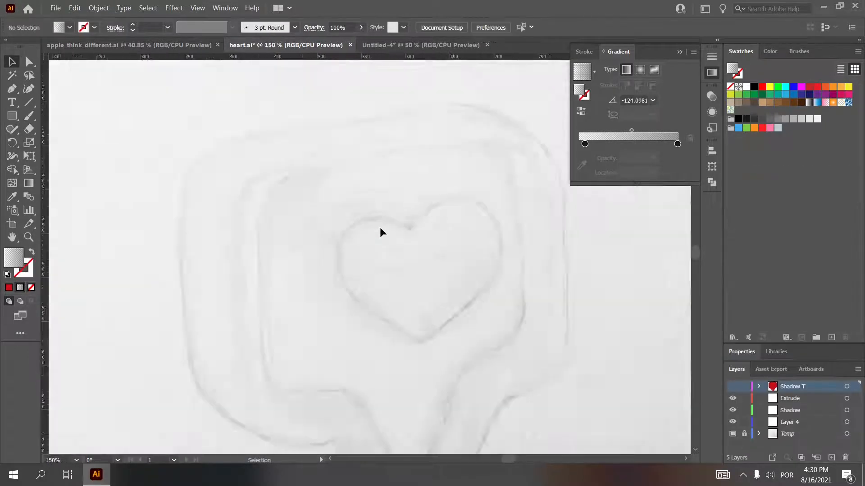
Step: Trace the sketched heart as a closed Pen tool shape on Layer 4
key("p")
left_click(774, 423)
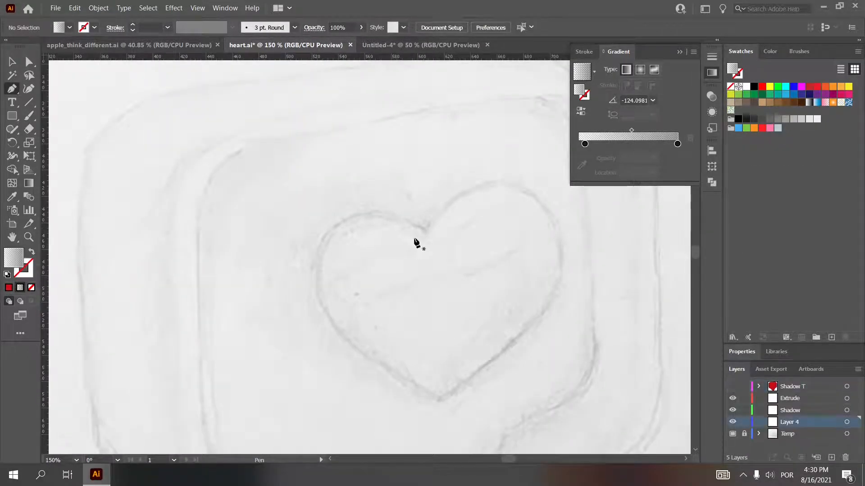
left_click(425, 231)
left_click_drag(318, 250, 276, 319)
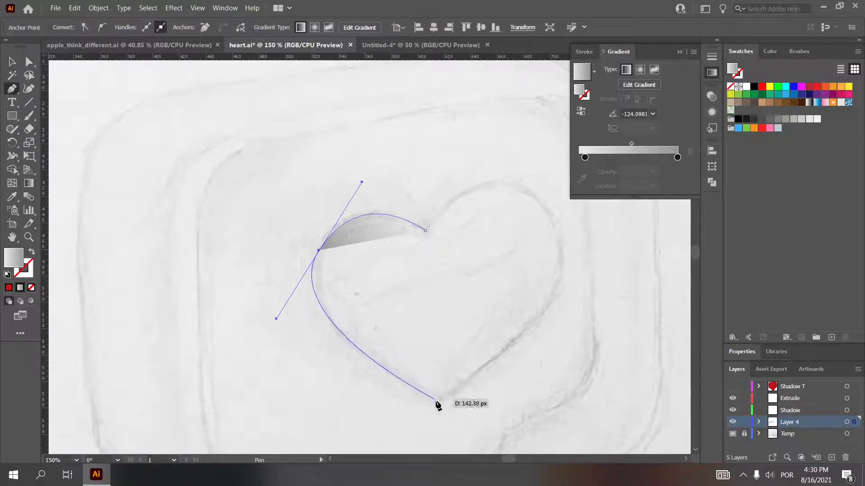
left_click_drag(436, 400, 570, 147)
left_click_drag(424, 230, 397, 273)
left_click(546, 292)
left_click(536, 187)
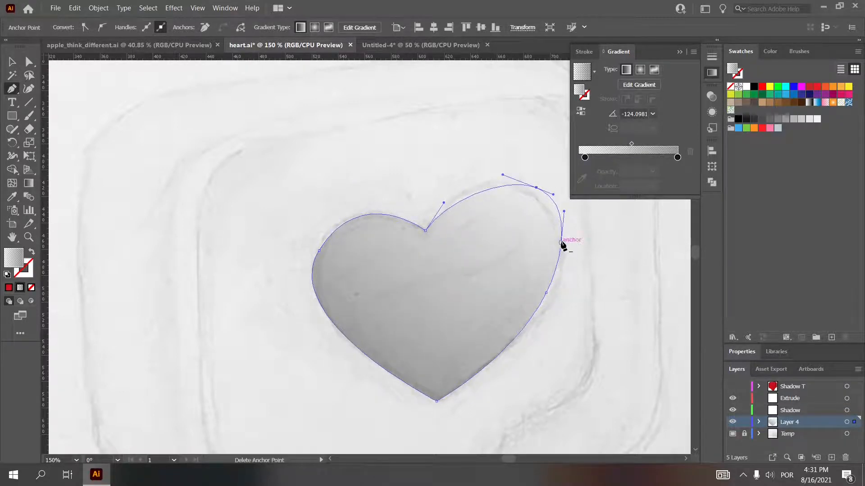
Step: Adjust the anchor points along the heart's right lobe to follow the sketch outline more smoothly
key("ctrl+space")
left_click_drag(400, 141, 658, 366)
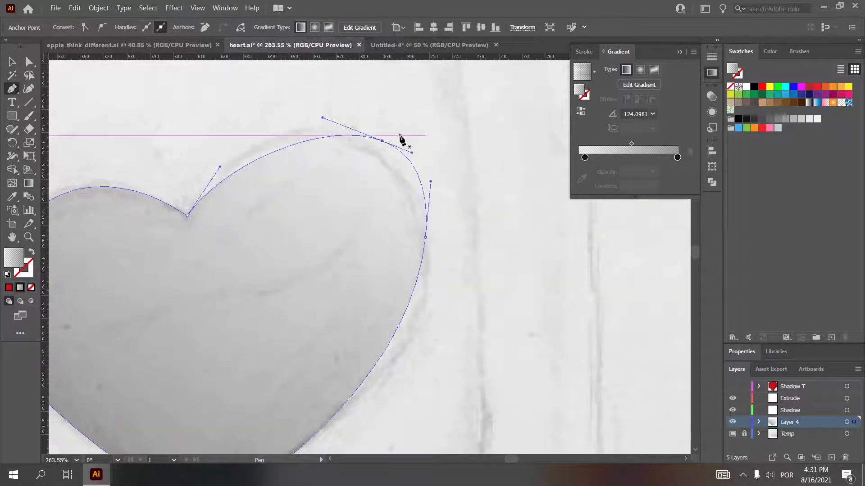
left_click_drag(382, 141, 354, 143)
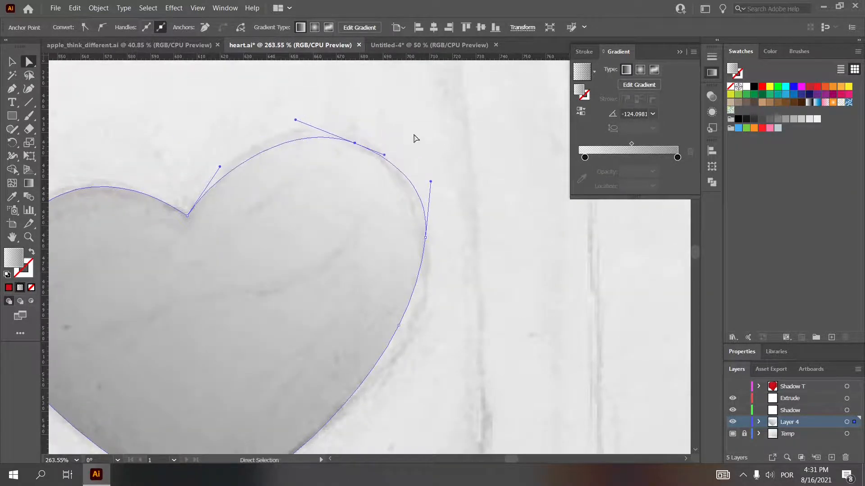
left_click_drag(427, 242, 424, 252)
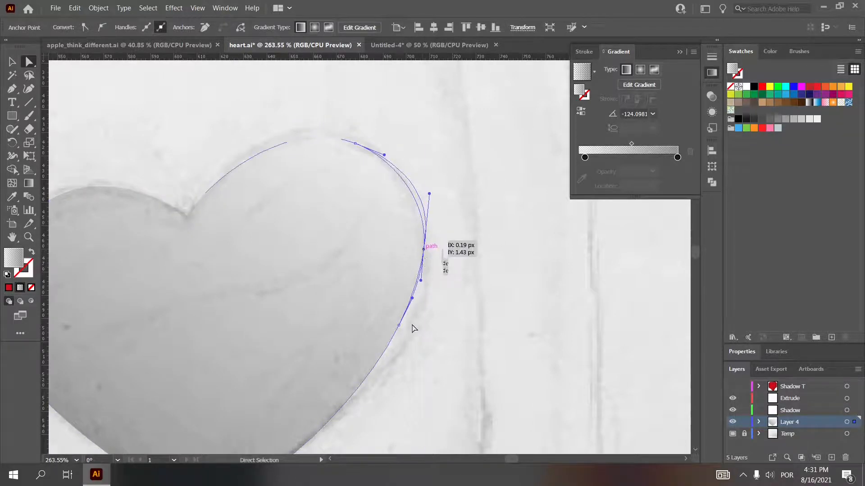
mouse_move(398, 331)
left_mouse_down()
mouse_move(402, 324)
mouse_move(399, 345)
left_mouse_up()
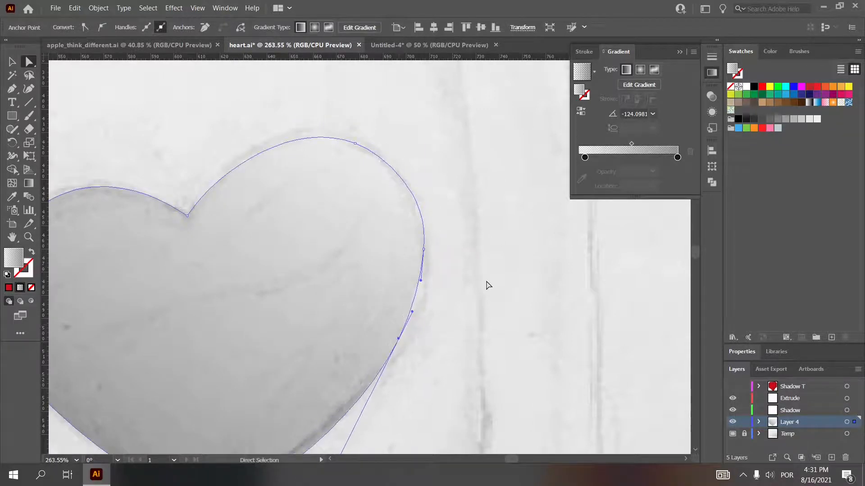
Step: Nudge the anchor point on the heart's right edge inward to match the sketch and deselect the shape
left_click_drag(424, 249, 423, 251)
scroll(515, 171, "down", 1)
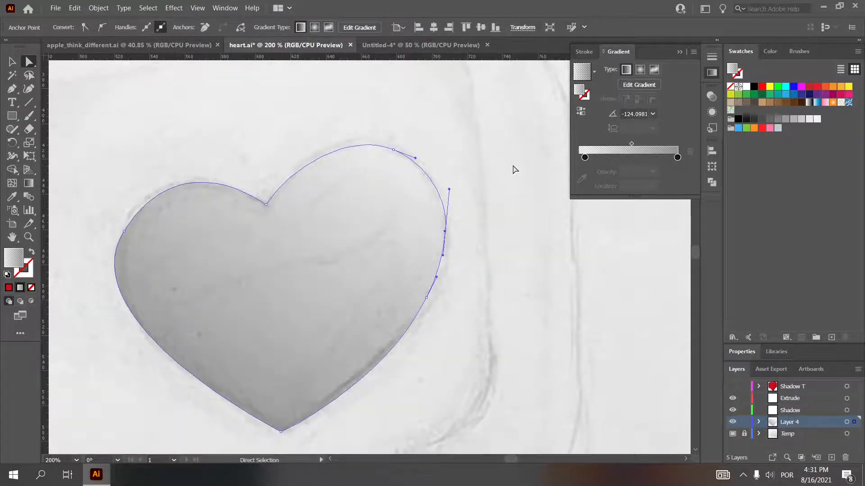
scroll(514, 171, "down", 2)
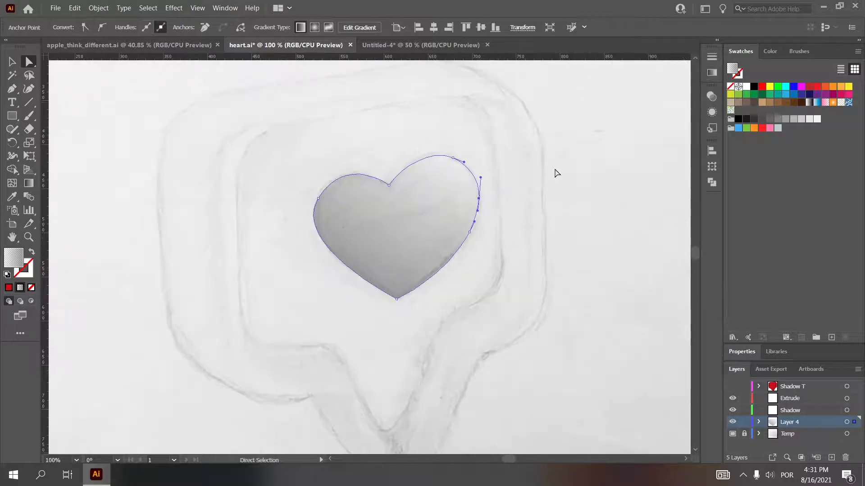
left_click(555, 173)
Step: Fill the traced heart with the lightest gray swatch and deselect it
left_click(432, 212)
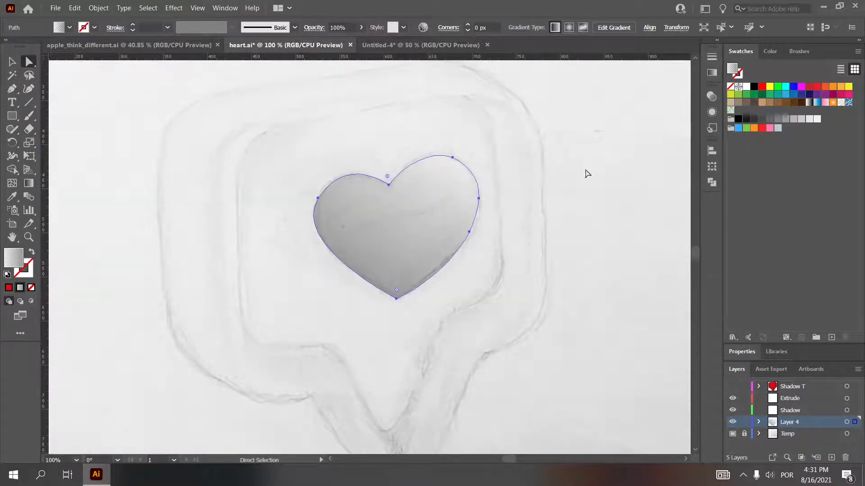
left_click(817, 121)
left_click(562, 190)
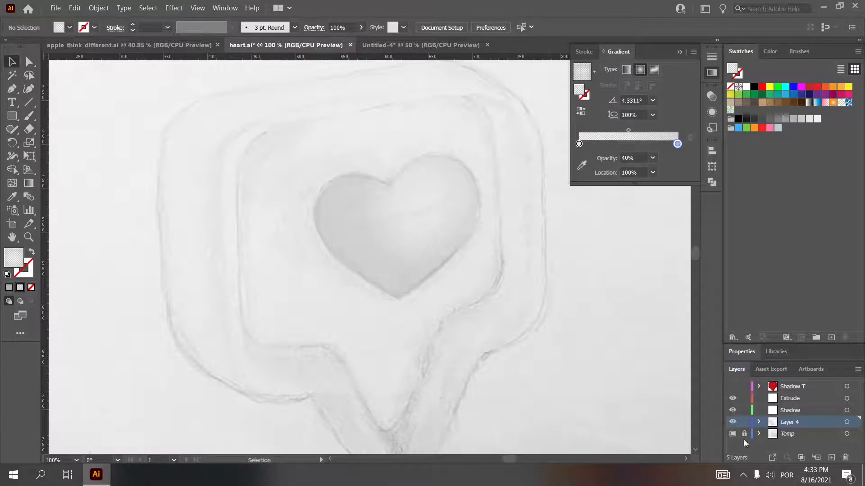
Step: Check Layer 4's content by toggling its visibility and rename the layer Heart
left_click(733, 422)
left_click(733, 423)
key("ctrl+space")
double_click(789, 423)
type("Heart")
key("Return")
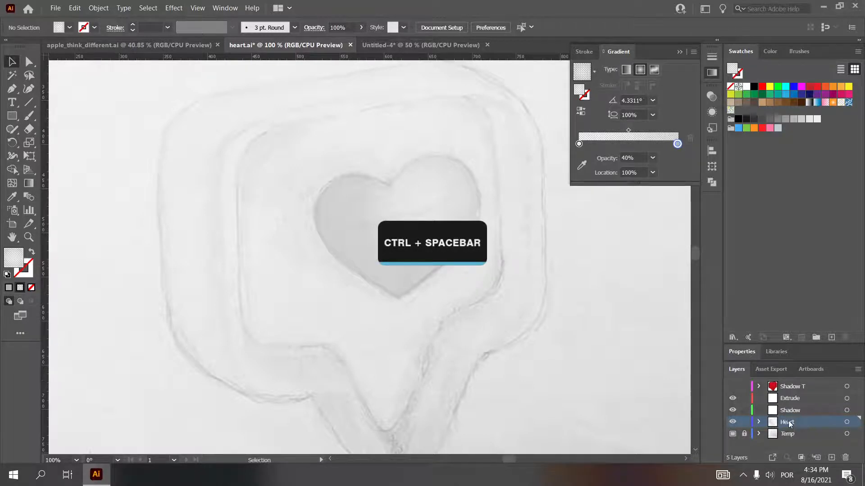
Step: Duplicate the gradient heart slightly down and to the right, and fill the copy with a dark gray swatch
left_click(433, 233)
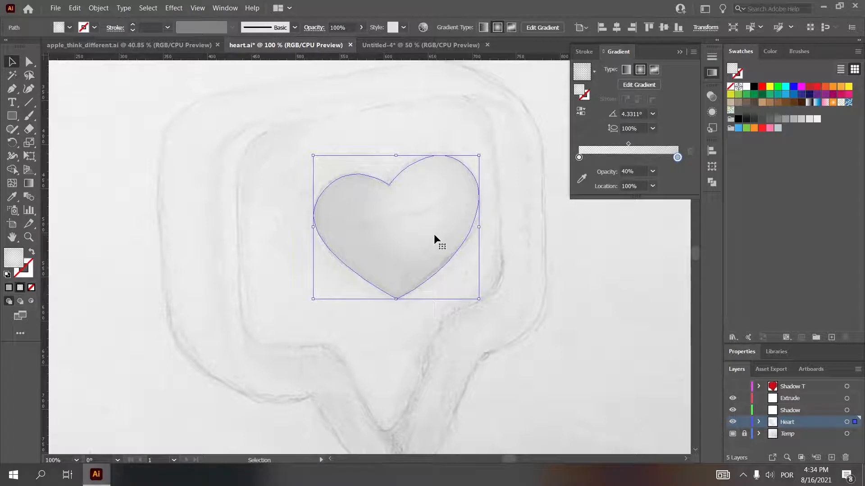
mouse_move(416, 222)
left_mouse_down()
mouse_move(430, 225)
mouse_move(421, 226)
left_mouse_up()
left_click(801, 120)
left_click(771, 119)
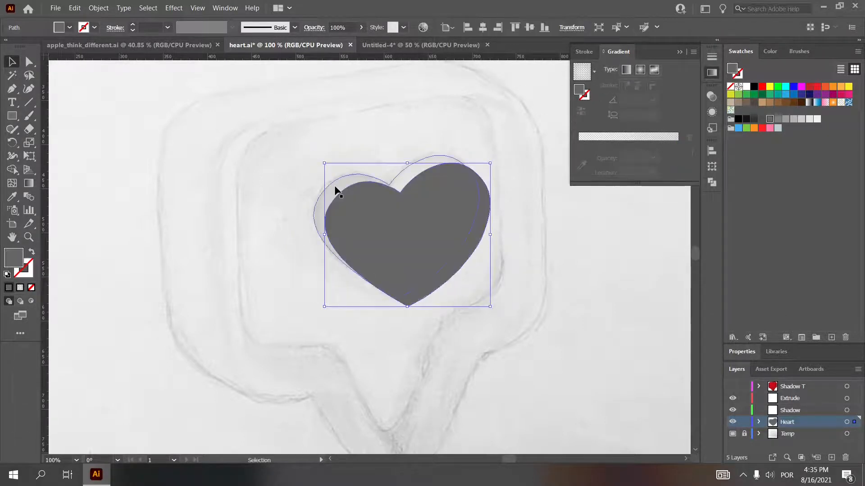
Step: Shrink the dark heart copy with Free Transform so its lower tip and right edge align with the original heart
key("a")
left_click(336, 192)
key("e")
left_click(334, 189)
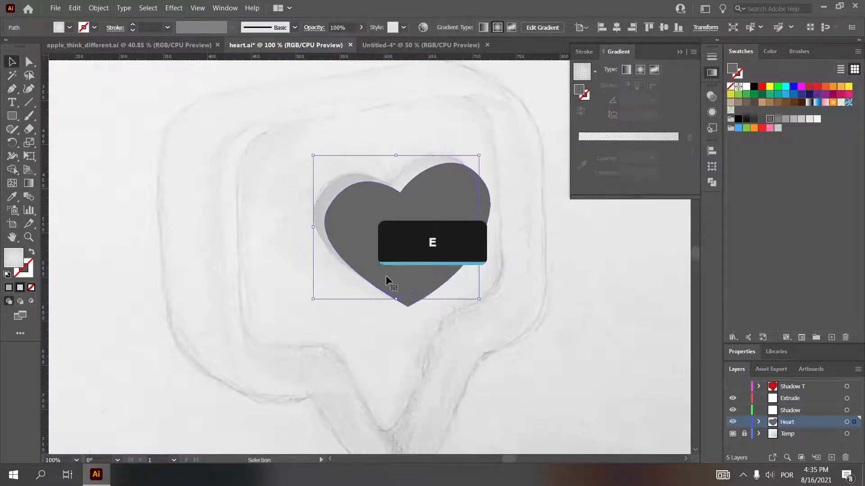
left_click_drag(412, 299, 413, 299)
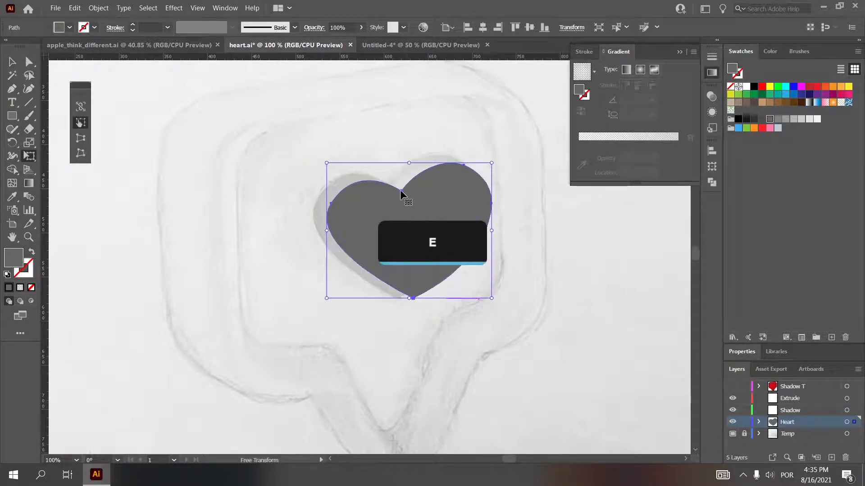
left_click_drag(490, 231, 480, 230)
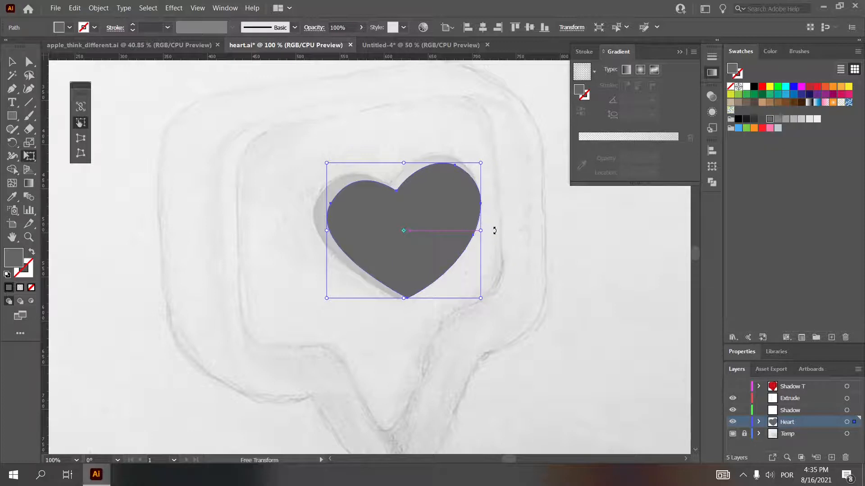
Step: Subtract the overlapping heart areas and the leftover right sliver with the Shape Builder, keeping the rim along the upper left
key("v")
left_click(316, 205, "shift")
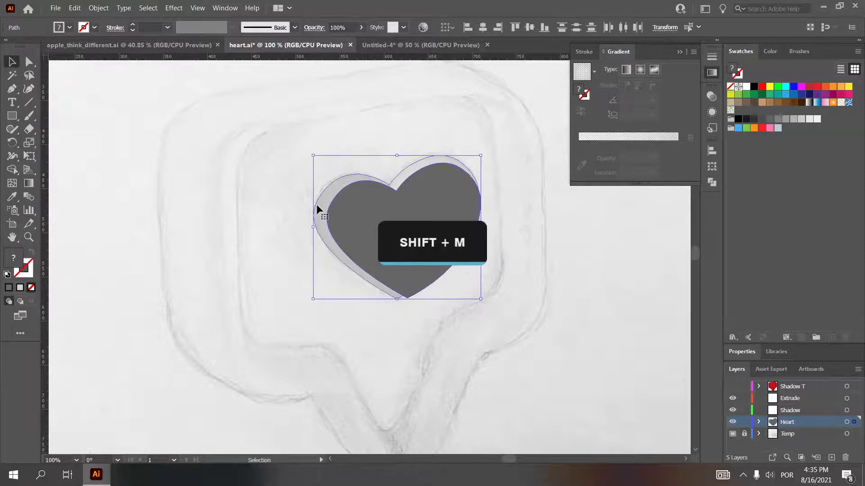
key("shift+m")
left_click(421, 253, "alt")
left_click(444, 269, "alt")
key("v")
key("ctrl+z")
left_click(453, 263, "alt")
key("v")
left_click_drag(429, 236, 455, 227)
key("ctrl+z")
key("v")
Step: Fill the heart's rim shape with a medium gray swatch and set its opacity to 30%
left_click(777, 119)
left_click(786, 119)
left_click(794, 120)
left_click(745, 354)
left_click(785, 339)
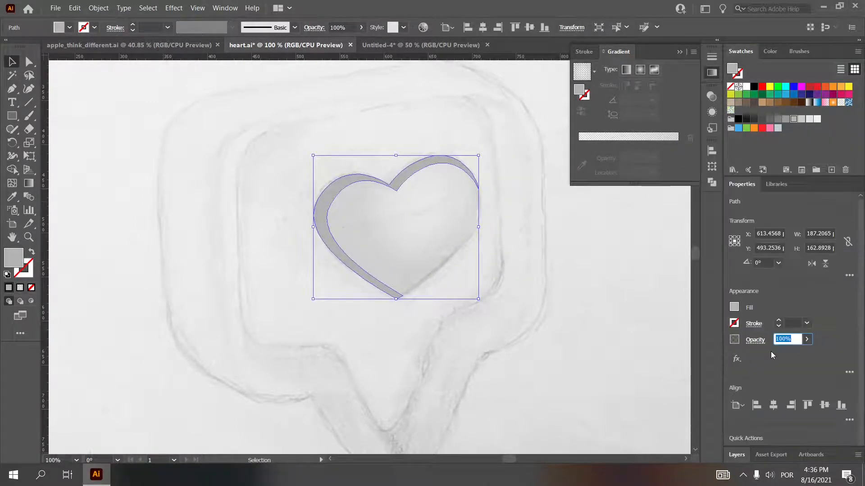
type("30")
key("Return")
left_click(578, 267)
Step: Draw an open wavy Pen path across the heart's upper part, with no fill and a dark gray stroke
left_click_drag(402, 206, 388, 223)
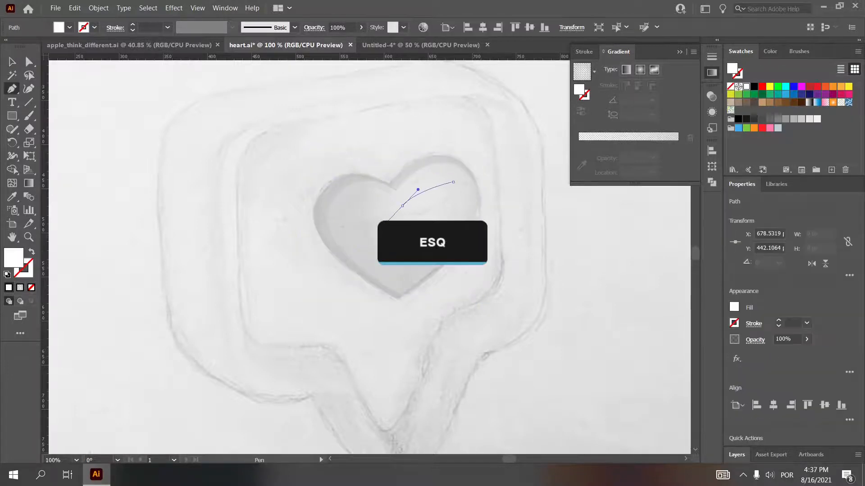
left_click(365, 203)
left_click(334, 205)
left_click(317, 210)
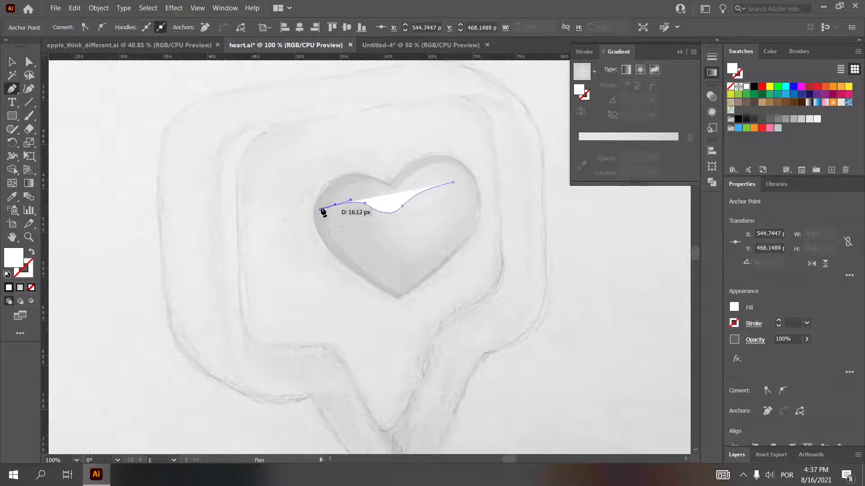
key("slash")
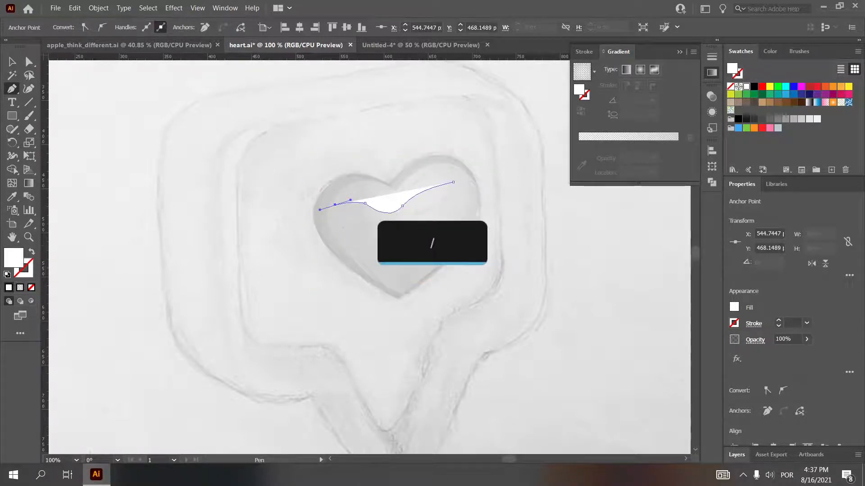
key("slash")
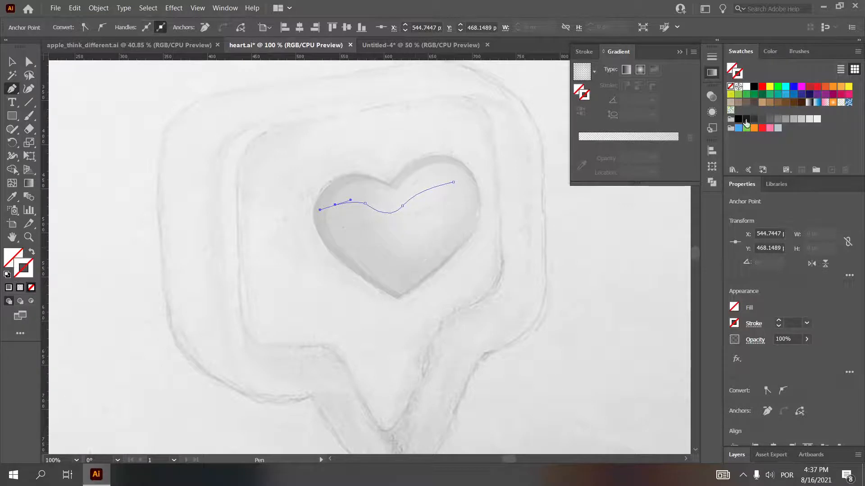
Step: Reshape the wavy path by moving its two inner anchors and adjusting their handles into a smooth S-curve
key("ctrl+space")
left_click_drag(300, 158, 487, 255)
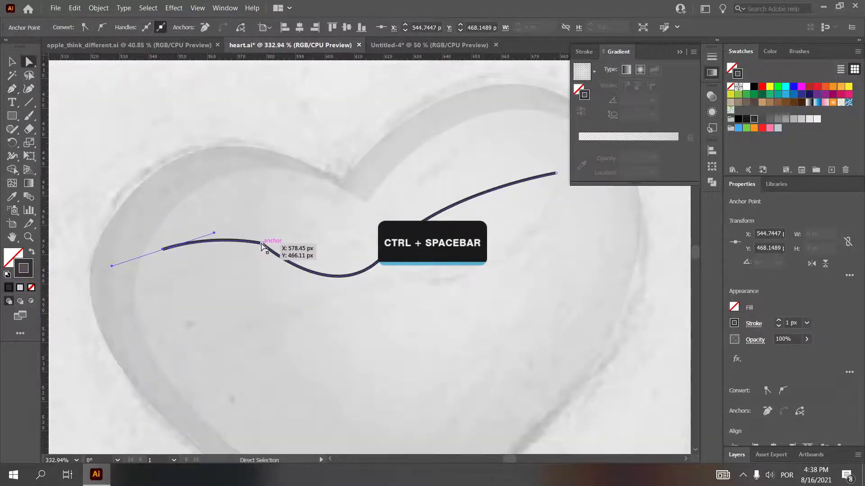
key("a")
left_click(379, 263)
left_click_drag(378, 263, 404, 245)
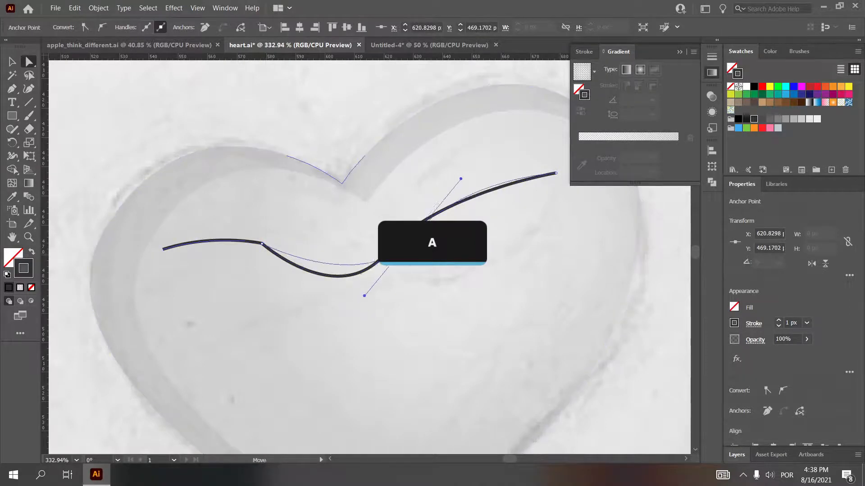
left_click(263, 244)
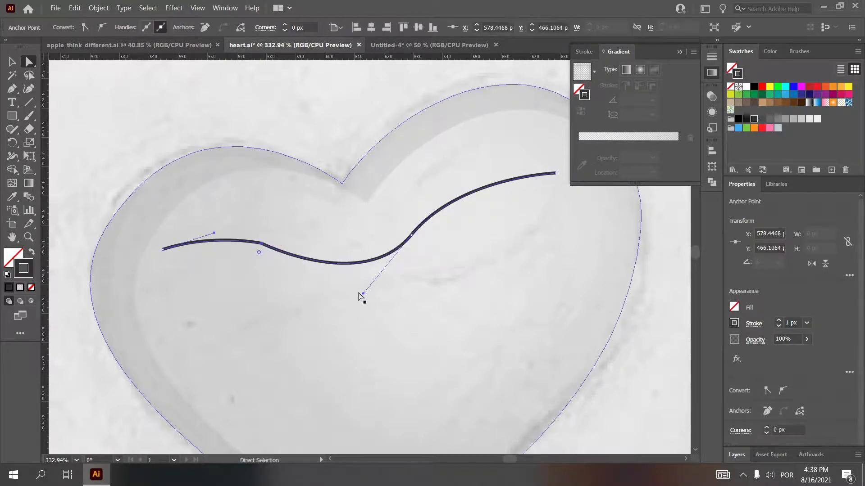
left_click_drag(363, 293, 357, 305)
left_click_drag(213, 234, 211, 216)
left_click_drag(262, 245, 281, 245)
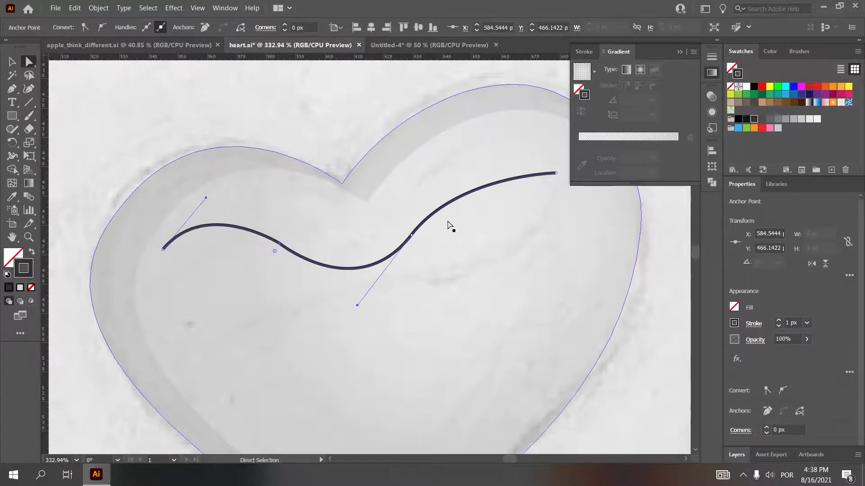
Step: Set the wavy path's stroke to 2 px with round caps and corners and a profile tapered at both ends
left_click(590, 53)
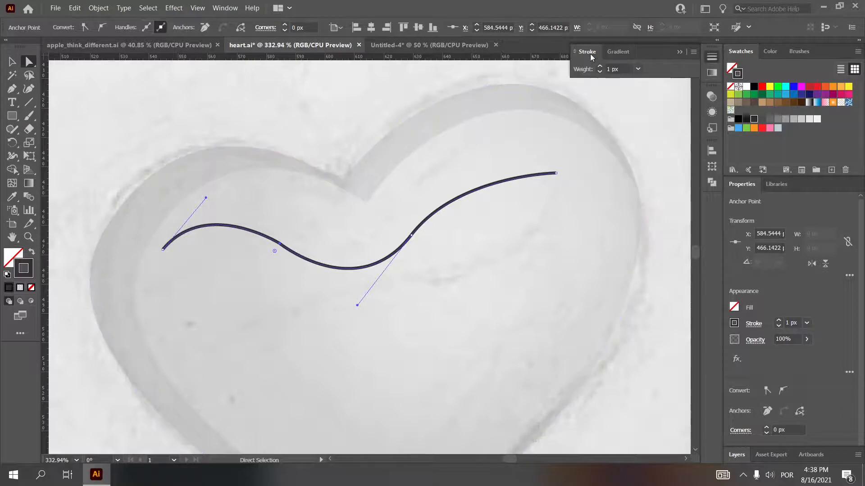
left_click(600, 67)
left_click(754, 323)
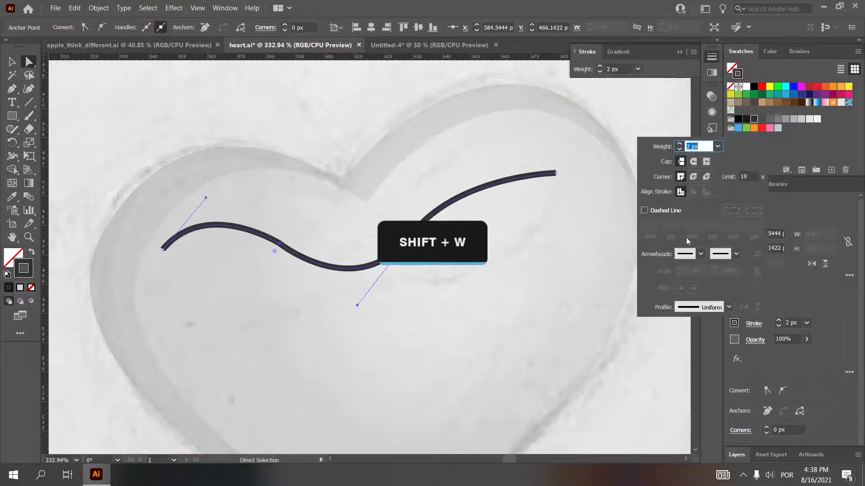
left_click(694, 178)
left_click(694, 162)
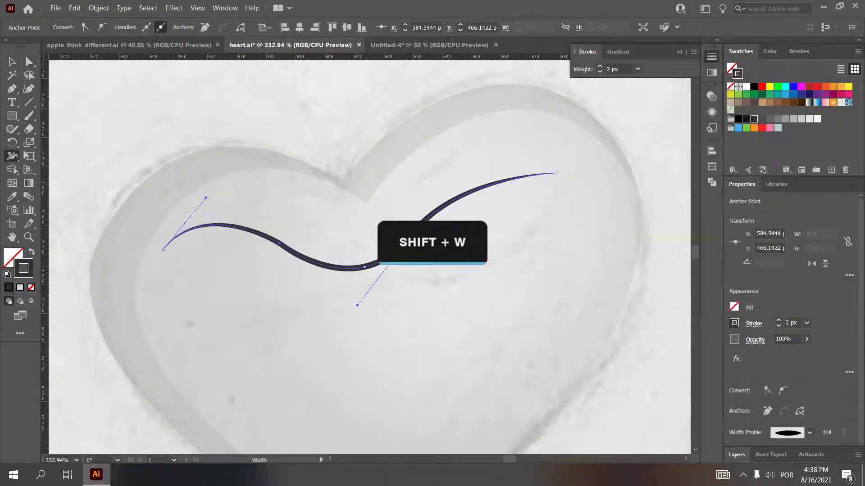
Step: Thicken the wavy stroke with the Width tool to about 17 px at its left inner anchor and 14.7 px near its lowest point
left_click_drag(408, 237, 427, 254)
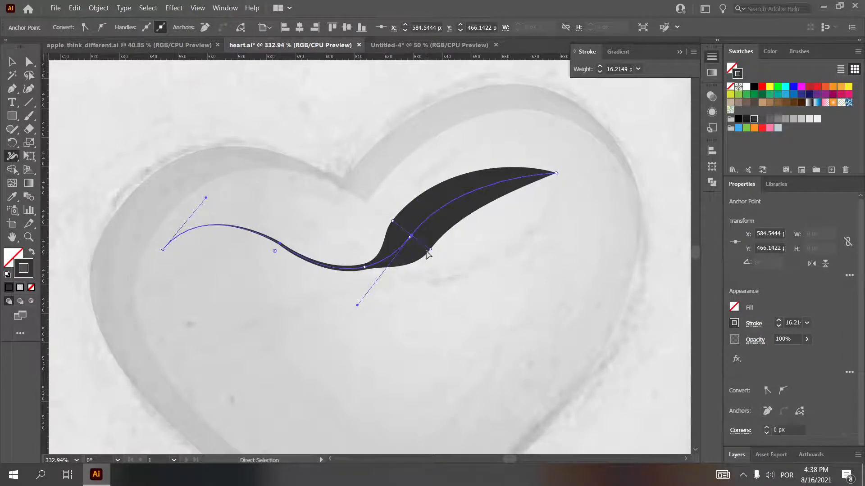
key("ctrl+z")
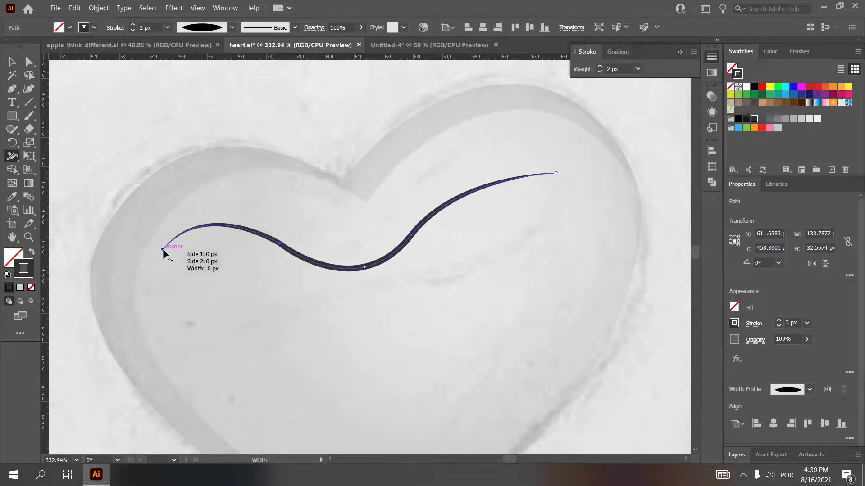
scroll(278, 245, "up", 1)
scroll(279, 245, "up", 3)
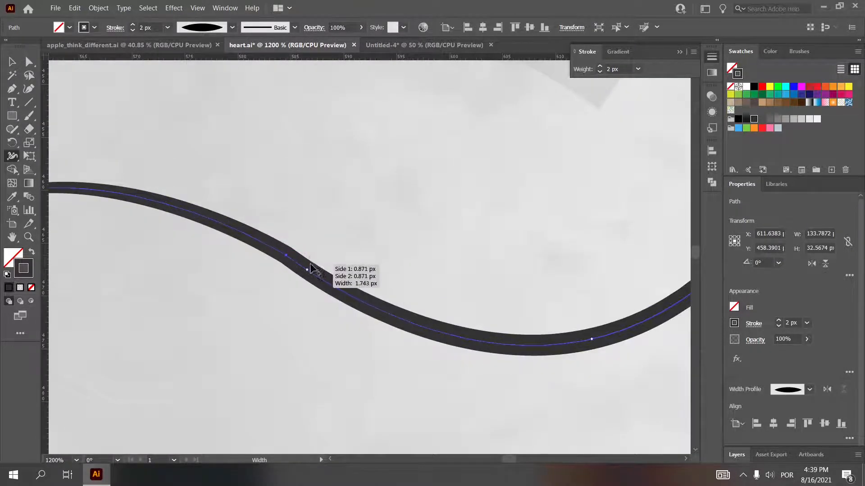
left_click_drag(287, 257, 323, 217)
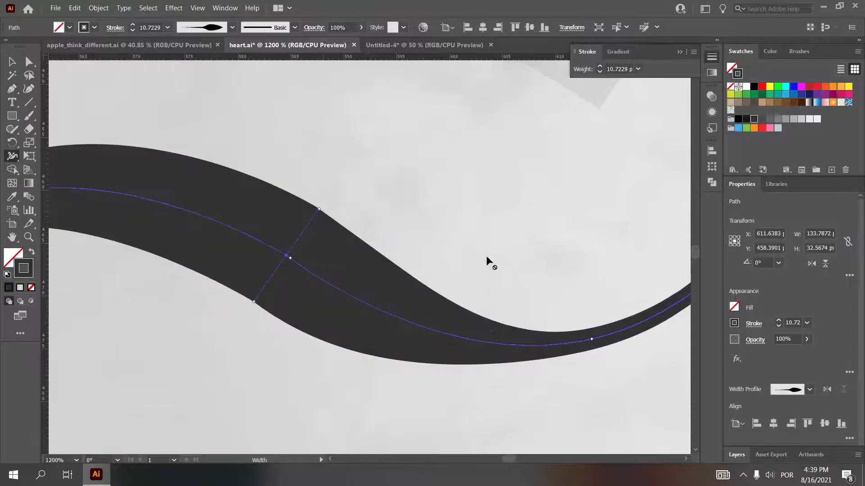
left_click_drag(591, 333, 571, 262)
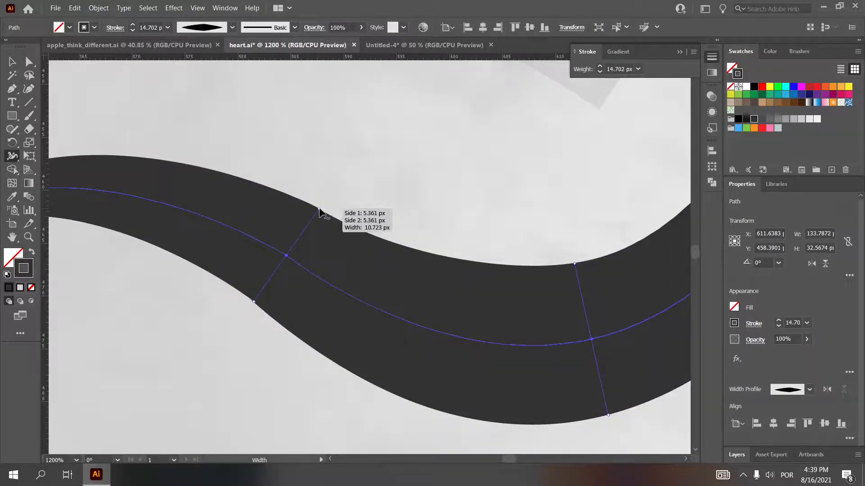
left_click_drag(321, 212, 328, 178)
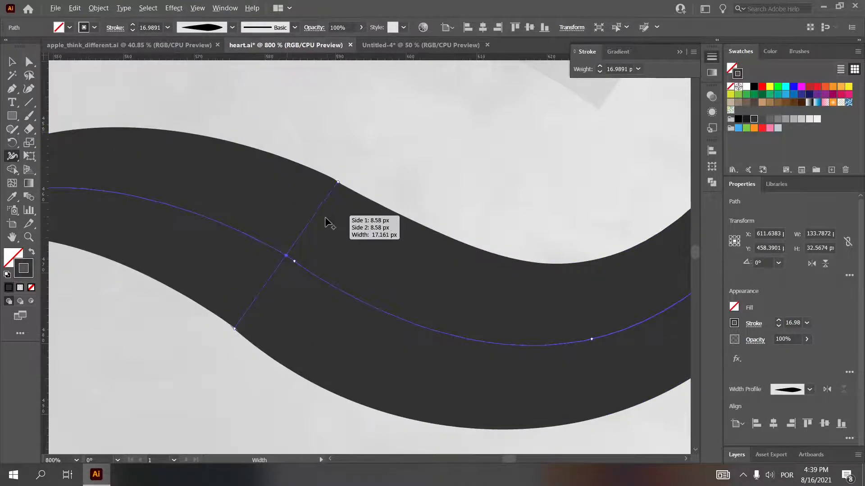
scroll(325, 217, "down", 1)
scroll(326, 216, "down", 2)
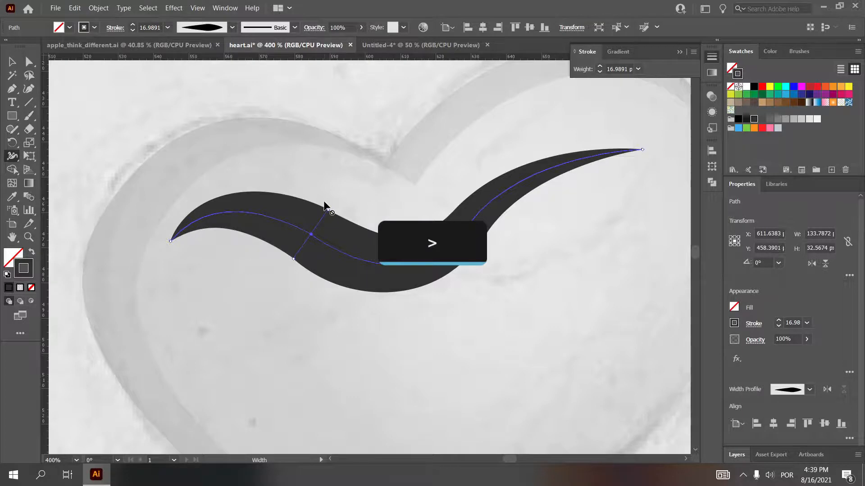
Step: Replace the wavy path's dark gray stroke color with the semi-transparent radial gradient
left_click(20, 288)
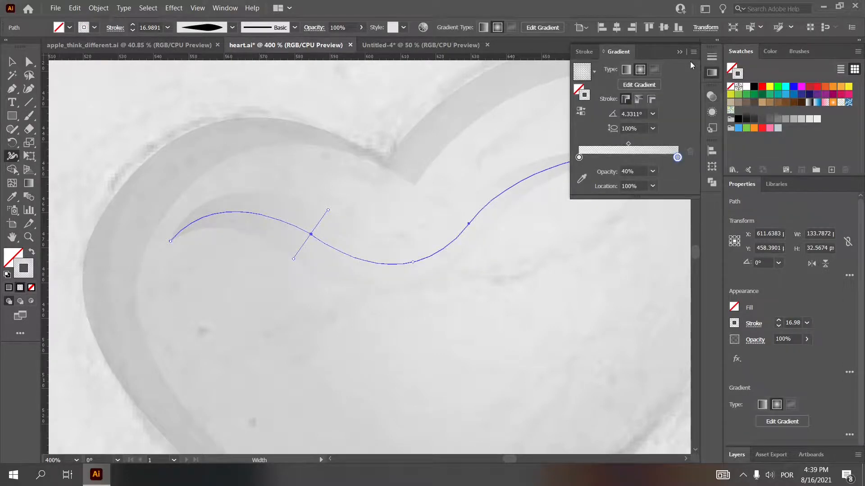
left_click(680, 52)
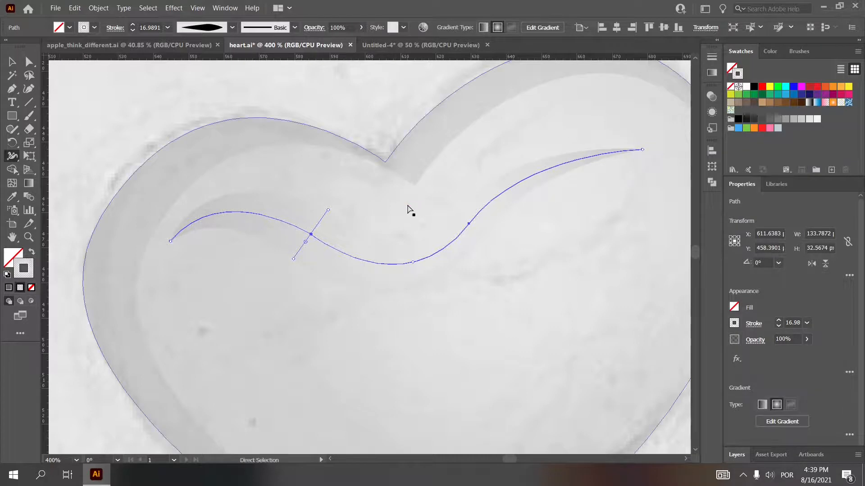
key("comma")
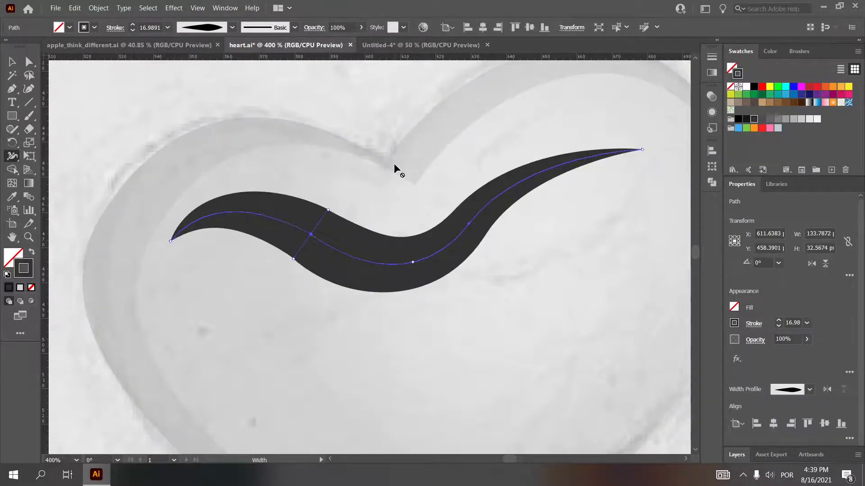
key("period")
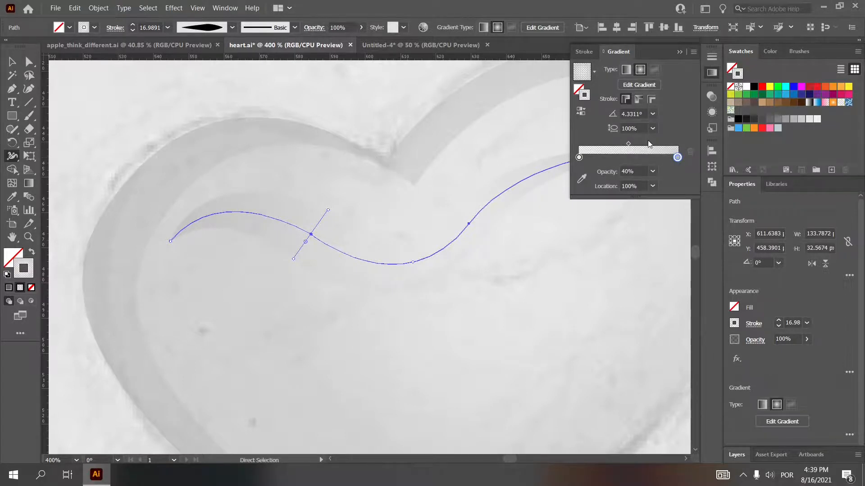
Step: Add a middle stop to the wavy stroke's gradient, apply the gradient across the stroke and move both midpoints inward
left_click(630, 158)
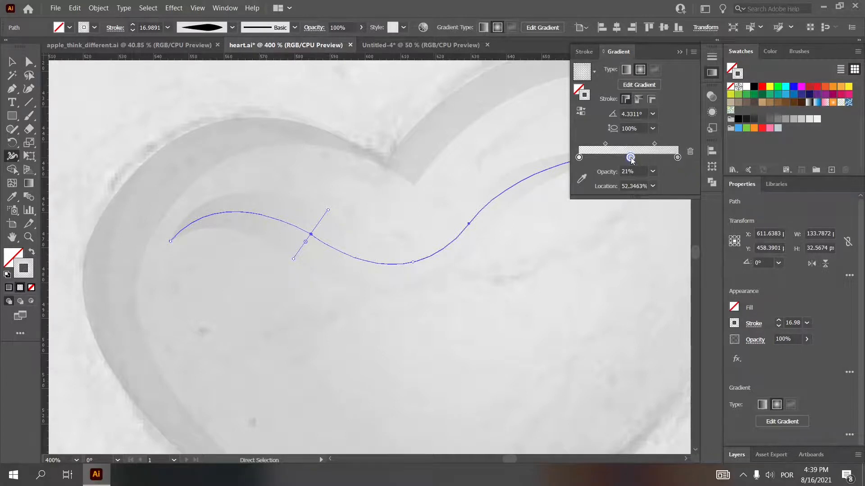
left_click(652, 99)
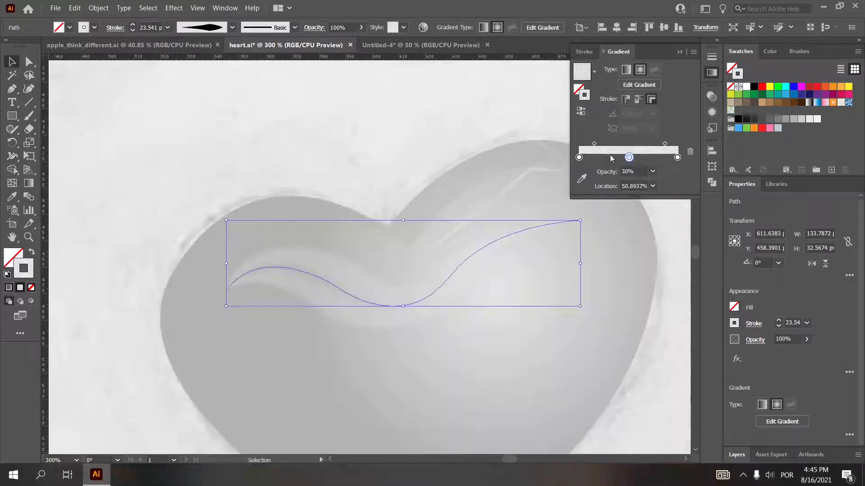
left_click_drag(604, 145, 596, 144)
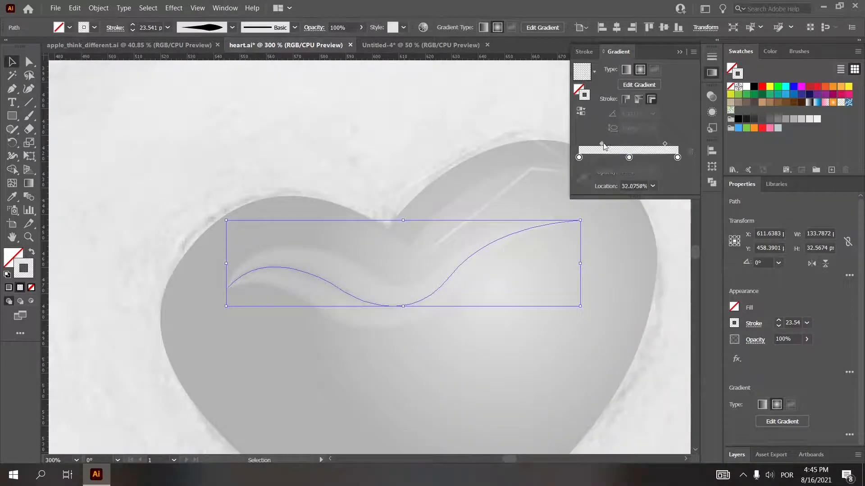
left_click_drag(665, 142, 648, 143)
left_click(397, 132)
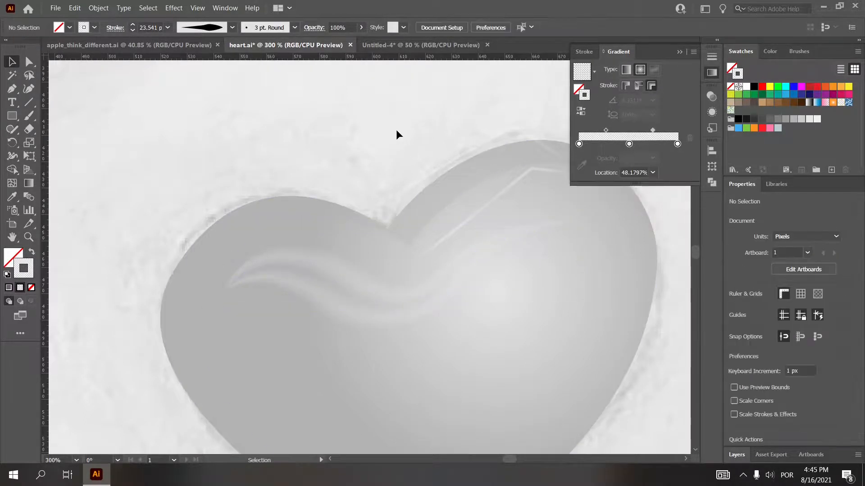
Step: Give the angular path over the heart's right lobe a dark gray fill with no stroke
left_click(500, 194)
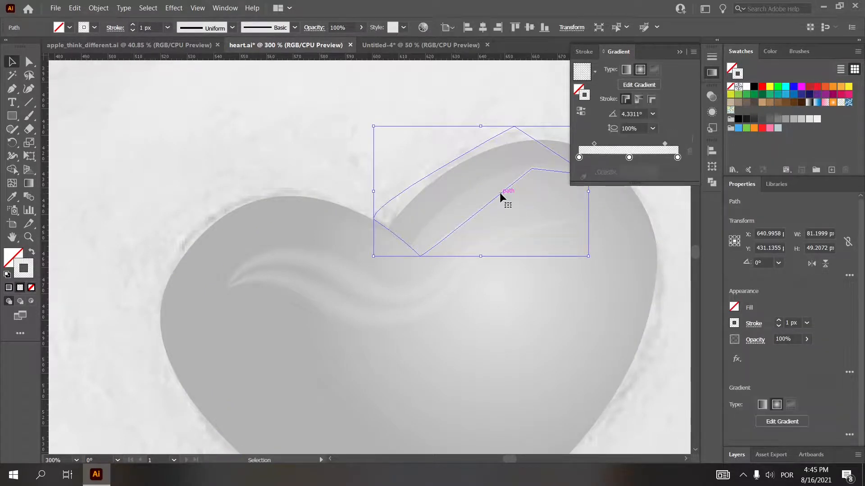
left_click(762, 118)
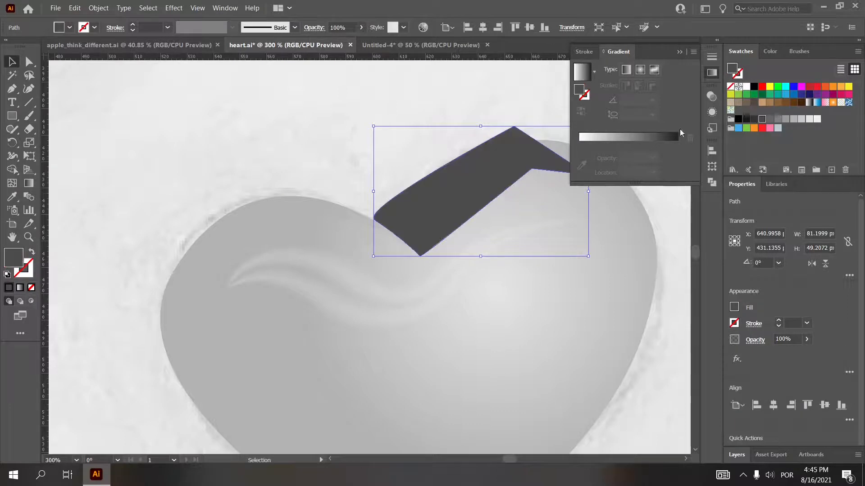
left_click(383, 87)
left_click(680, 51)
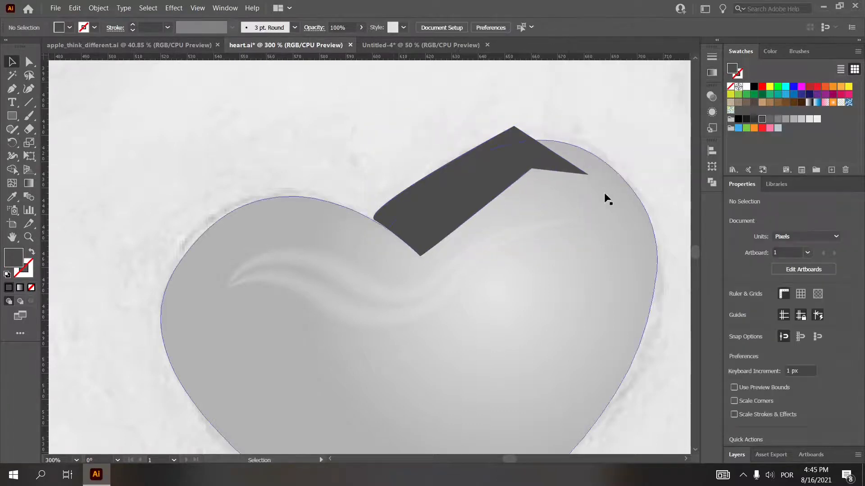
Step: Delete the duplicate gradient-filled rim shape lying over the heart
left_click(601, 168)
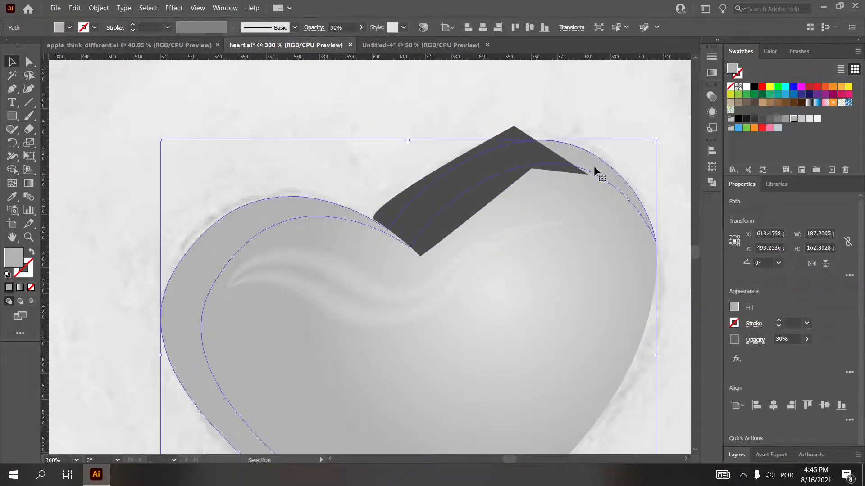
left_click(560, 96)
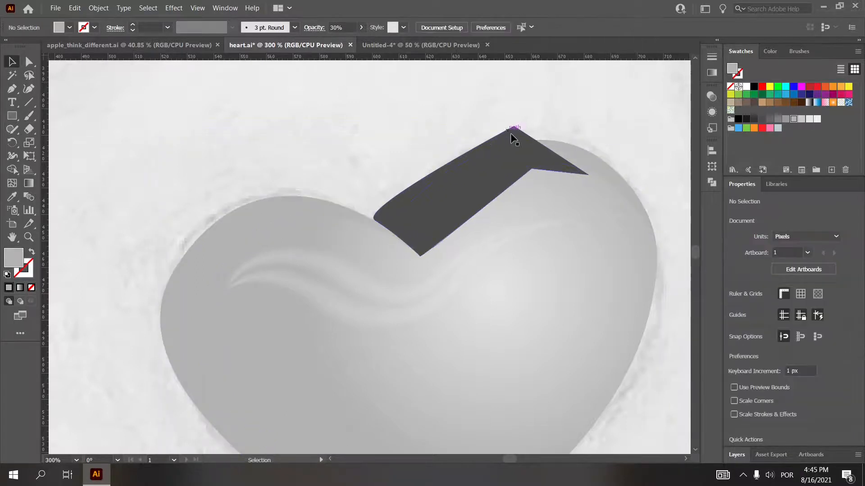
left_click(512, 134)
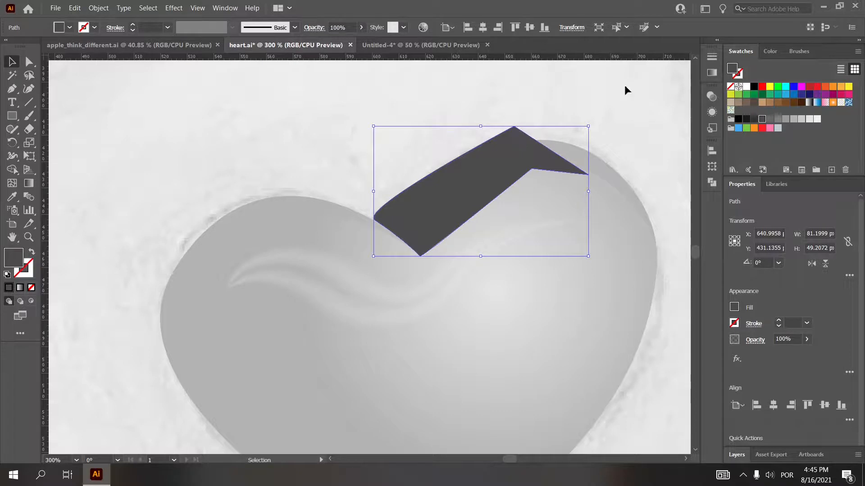
left_click(628, 270)
key("a")
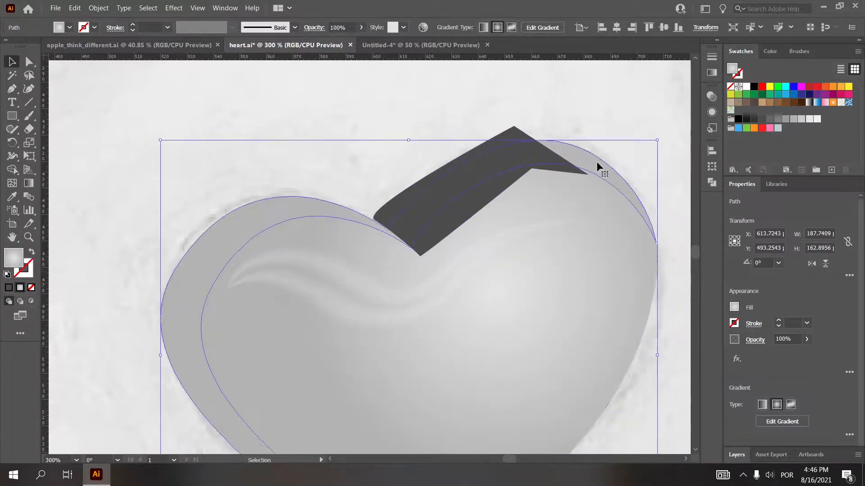
key("Delete")
left_click(597, 163)
key("Delete")
left_click(597, 163)
Step: Trim the dark band to the heart's rim with the Shape Builder tool, removing the parts inside and outside the rim
left_click(520, 137)
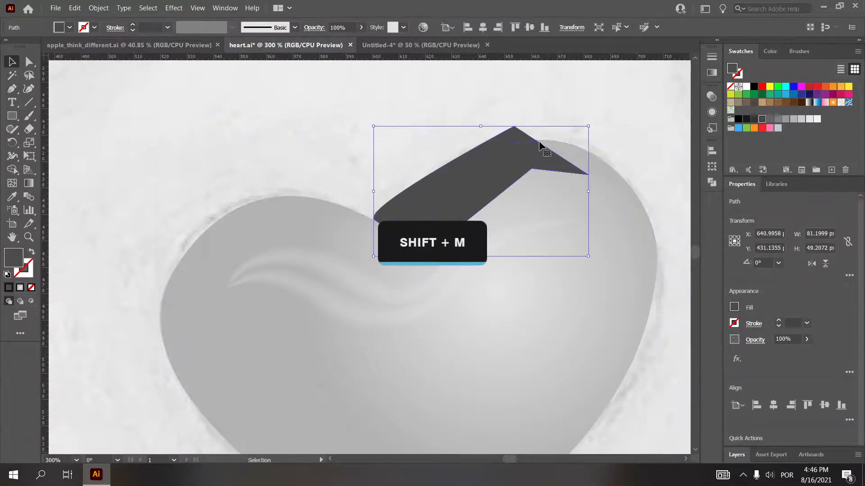
left_click(616, 175, "shift")
key("shift+w")
key("shift+m")
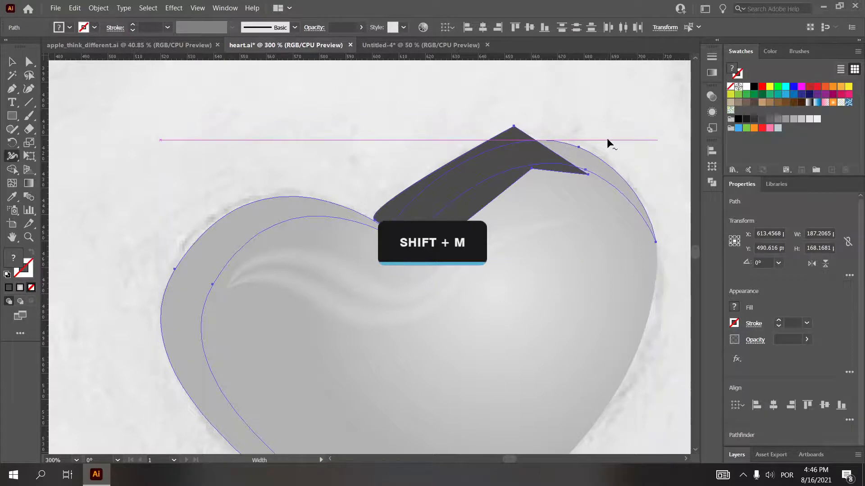
left_click(567, 169, "alt")
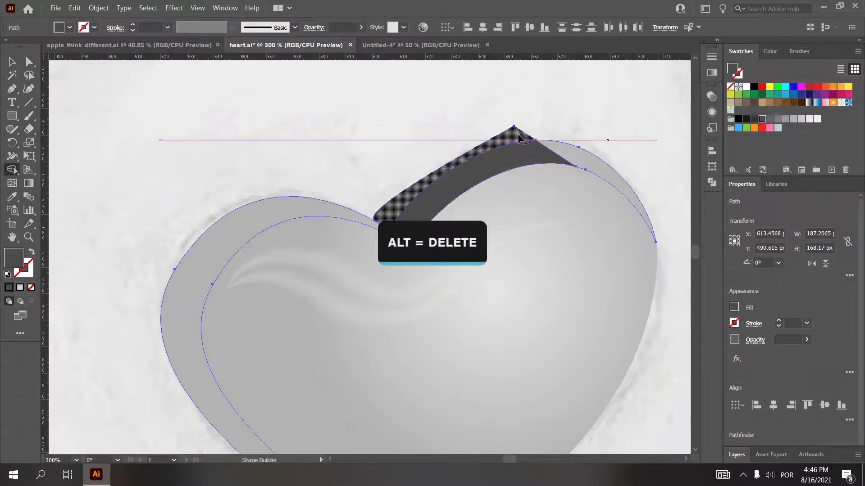
left_click(518, 135, "alt")
key("v")
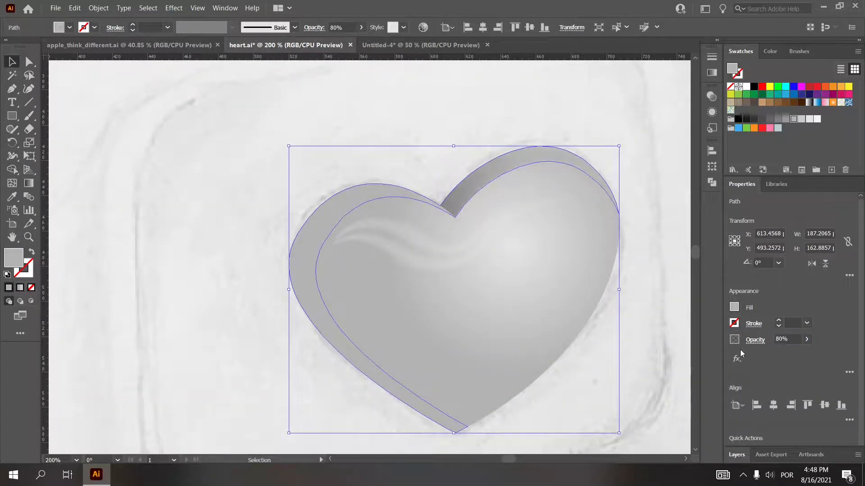
Step: Fill the heart's rim shape with a darker gray swatch and try opacities of 60% and 50%
left_click(786, 119)
left_click(794, 119)
left_click(786, 119)
double_click(787, 339)
type("60")
key("Return")
double_click(792, 339)
type("50")
key("Return")
left_click(672, 149)
Step: Set the heart rim's opacity to 20% and deselect it
left_click(305, 261)
left_click_drag(789, 339, 753, 343)
type("20")
key("Return")
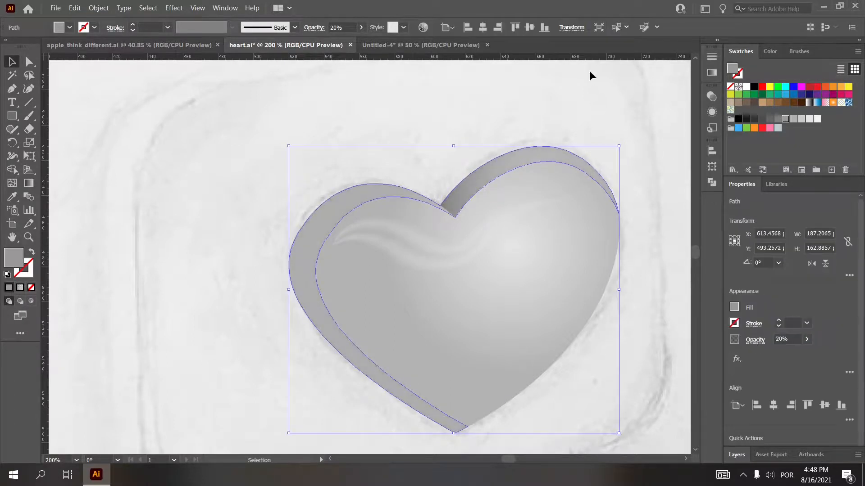
left_click(623, 97)
Step: Move the Heart layer above the Shadow T layer and make the Shadow T layer visible
left_click(737, 454)
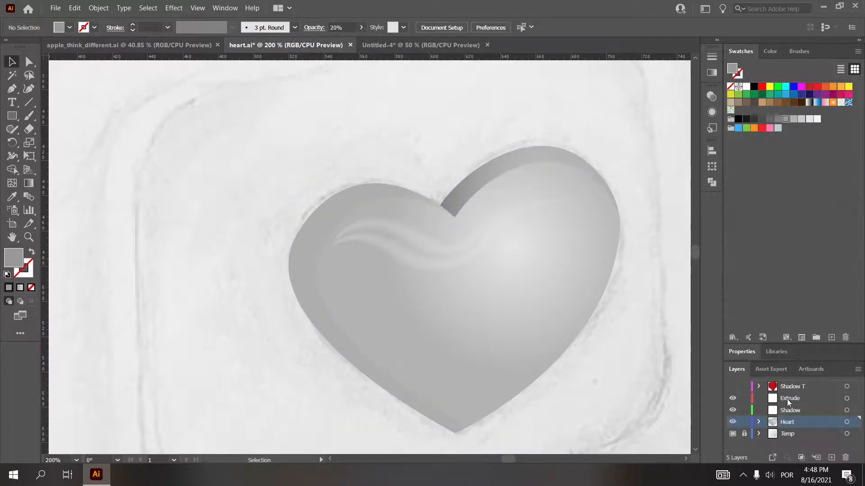
left_click(790, 388)
key("p")
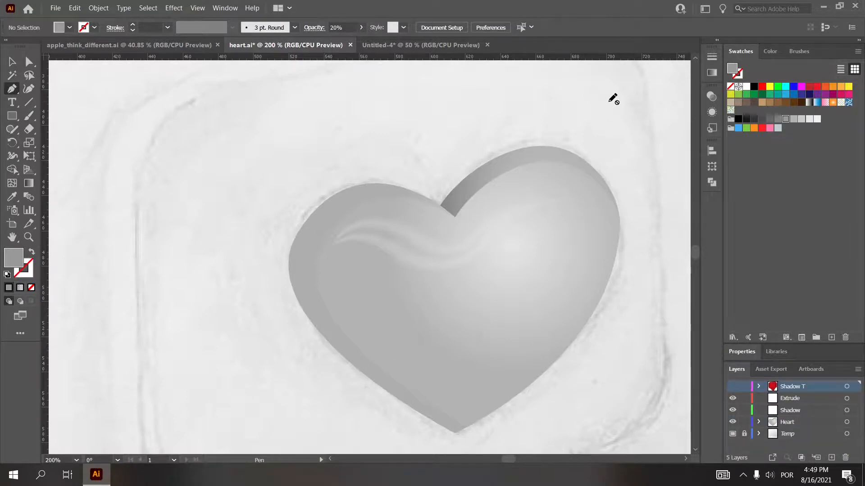
left_click(774, 424)
left_click(734, 387)
left_click(734, 386)
left_click_drag(773, 426, 773, 383)
left_click(732, 398)
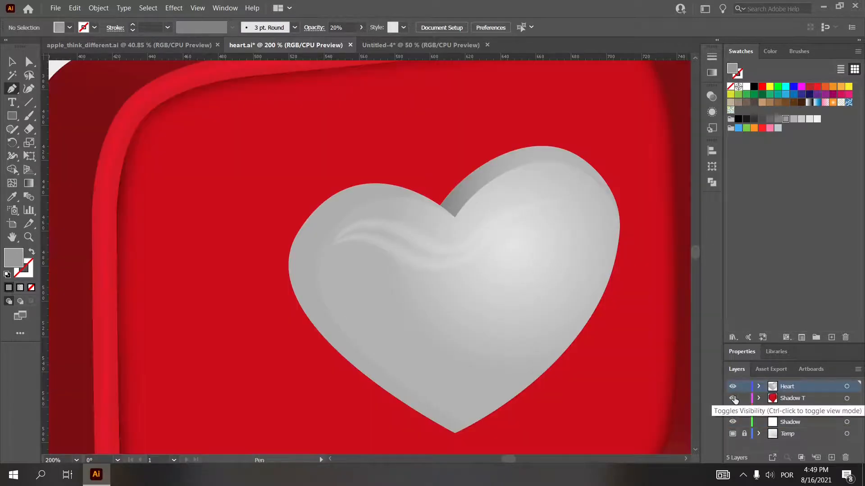
Step: Select all artwork on the Heart layer and group it
left_click(847, 386)
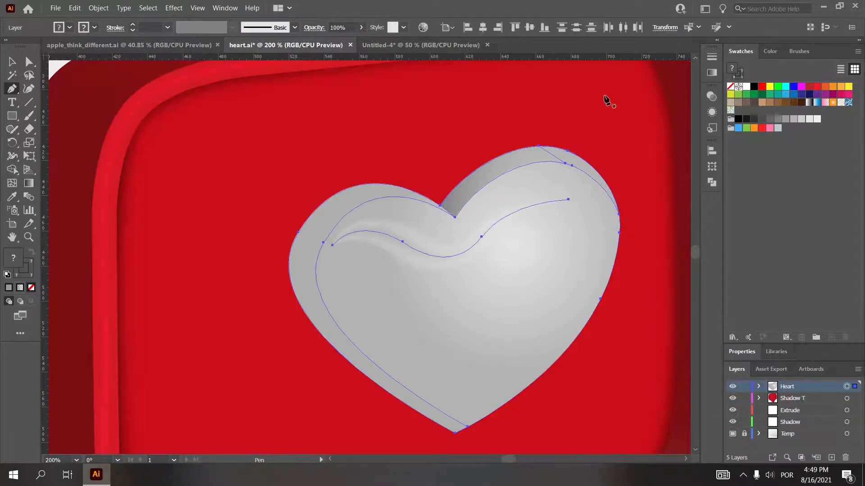
key("v")
left_click(604, 96)
scroll(428, 272, "down", 2)
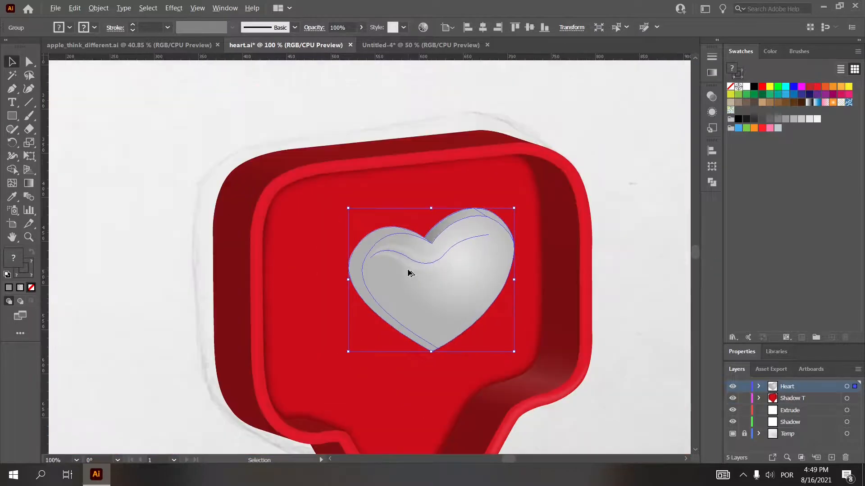
Step: Apply a Multiply drop shadow to the heart group with 60% opacity, -30 px X offset, 5 px Y offset and 15 px blur
left_click(742, 351)
left_click(736, 359)
mouse_move(766, 204)
left_click(638, 217)
key("Tab")
type("60")
key("Tab")
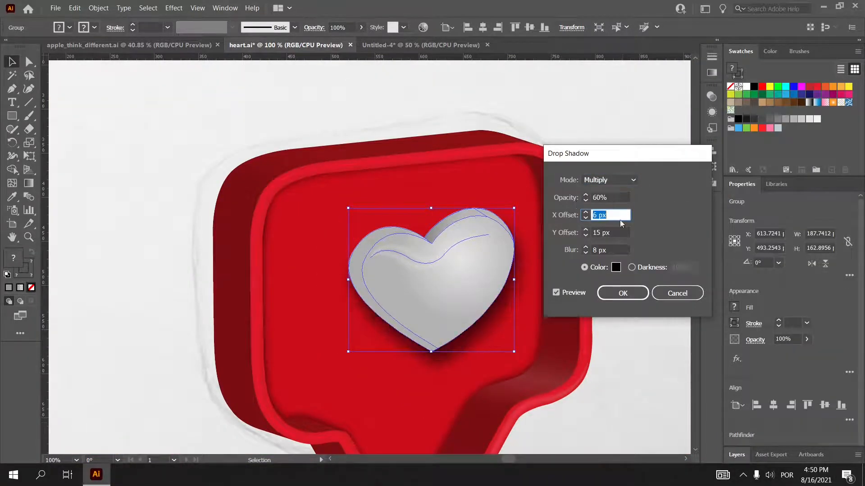
type("-50")
key("Tab")
type("-10")
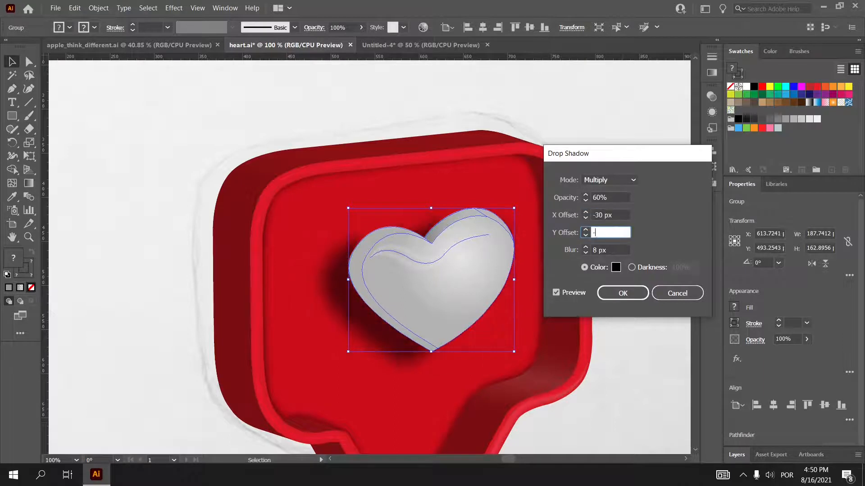
key("Tab")
left_click_drag(613, 231, 572, 214)
type("5")
key("Tab")
type("20")
key("Tab")
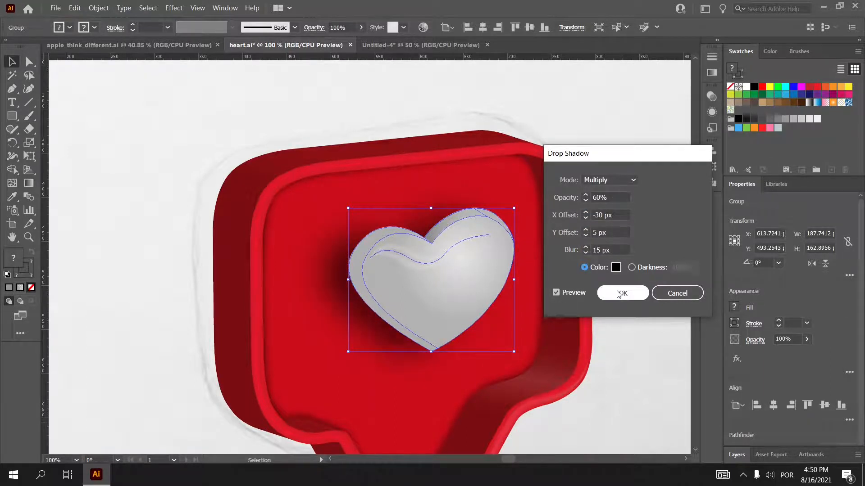
left_click(623, 293)
Step: Expand the heart group's appearance and ungroup it so the shadow is separate from the heart
left_click(99, 8)
left_click(158, 137)
left_click_drag(340, 258, 319, 253)
key("ctrl+z")
key("ctrl+shift+g")
key("ctrl+shift+a")
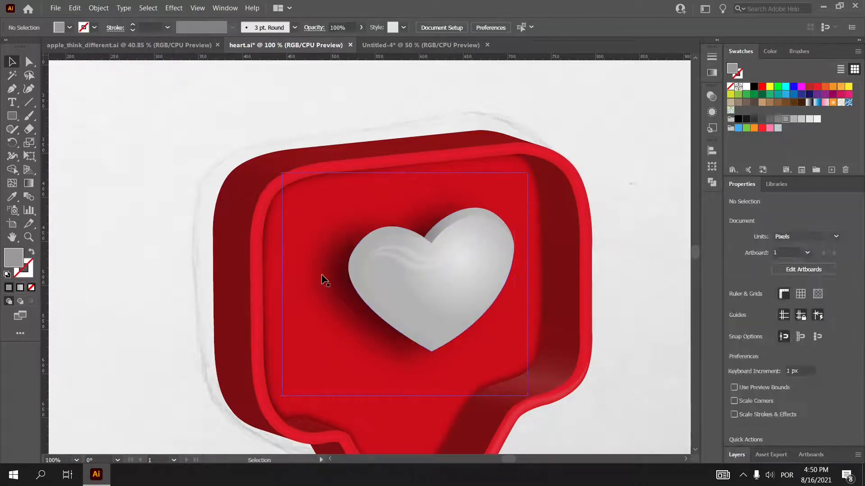
left_click(319, 256)
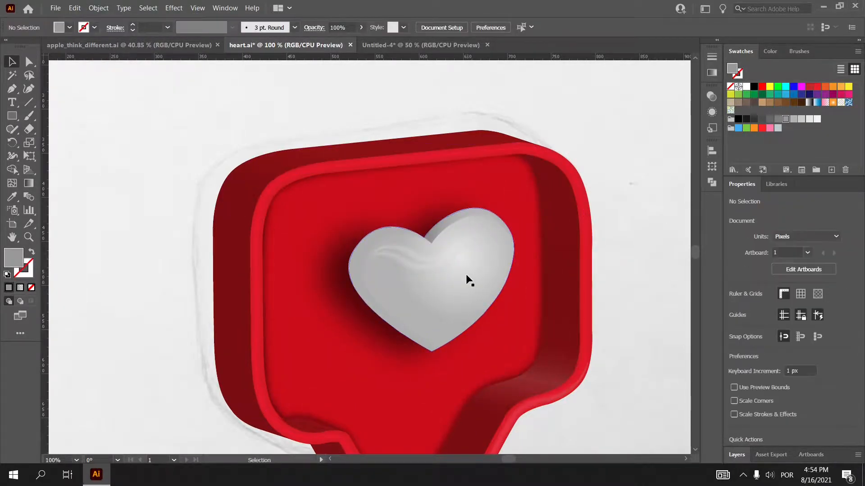
Step: Place a copy of the heart group beside the speech bubble's right edge, at X about 930 px, and ungroup the copy
left_click(467, 277)
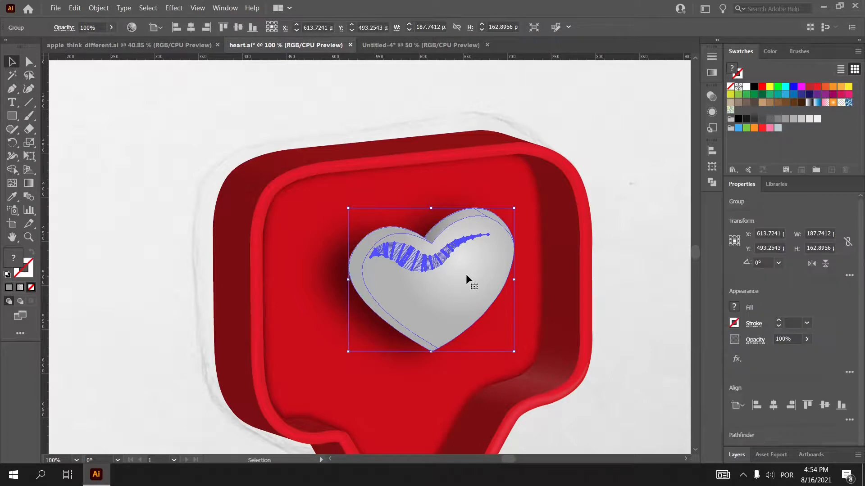
key("a")
scroll(394, 295, "right", 3)
scroll(394, 295, "right", 3)
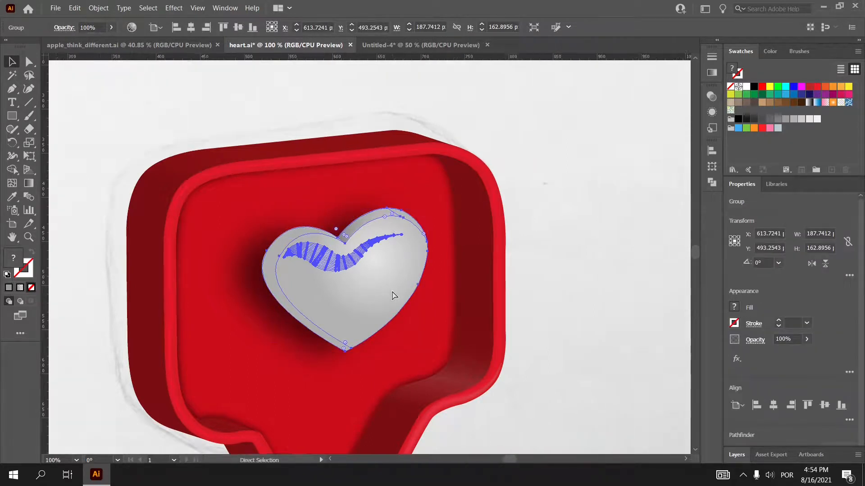
key("v")
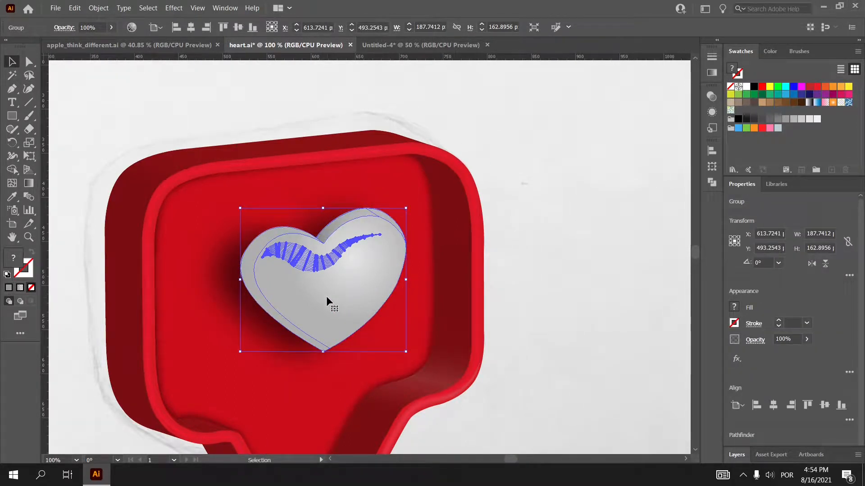
left_click_drag(326, 296, 605, 303)
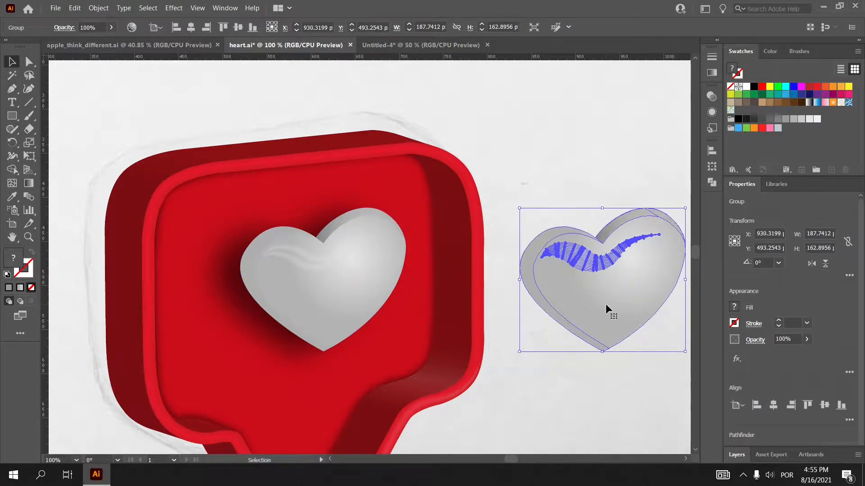
key("ctrl+shift+g")
left_click(587, 185)
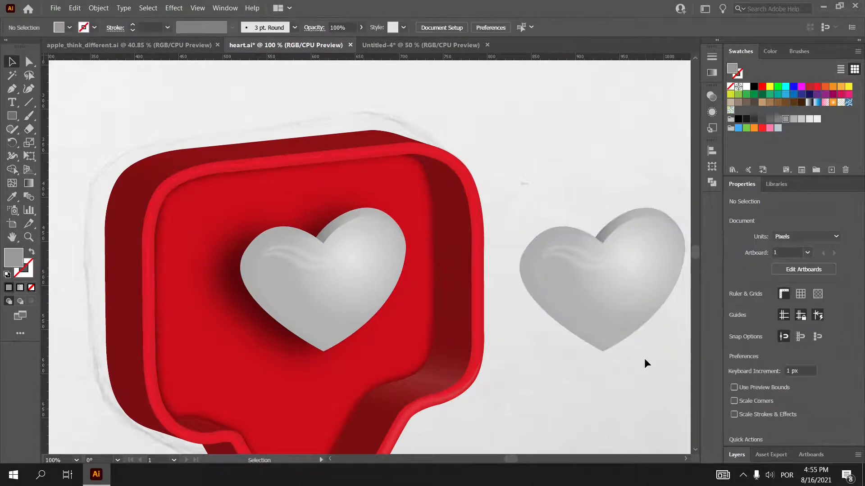
Step: Move the copied front heart shape onto the speech bubble, up and left of the original at about X 569, Y 471 px; delete the copy's leftovers
left_click_drag(641, 312, 323, 290)
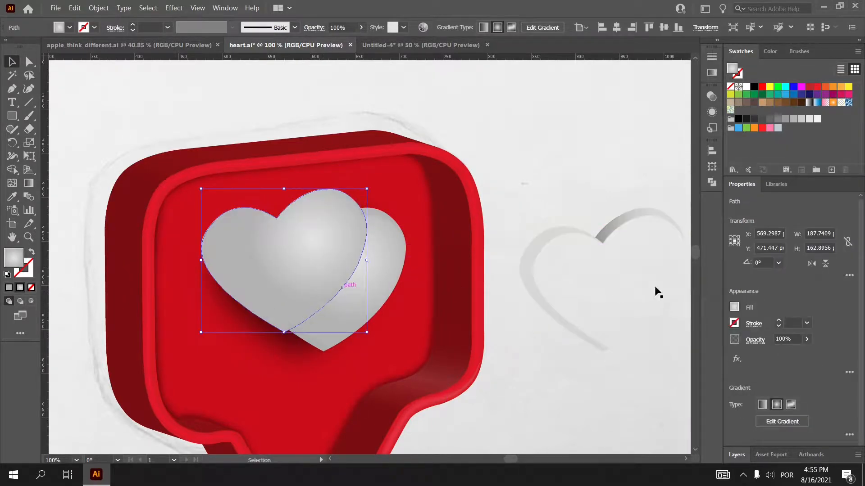
left_click_drag(514, 173, 692, 389)
key("Delete")
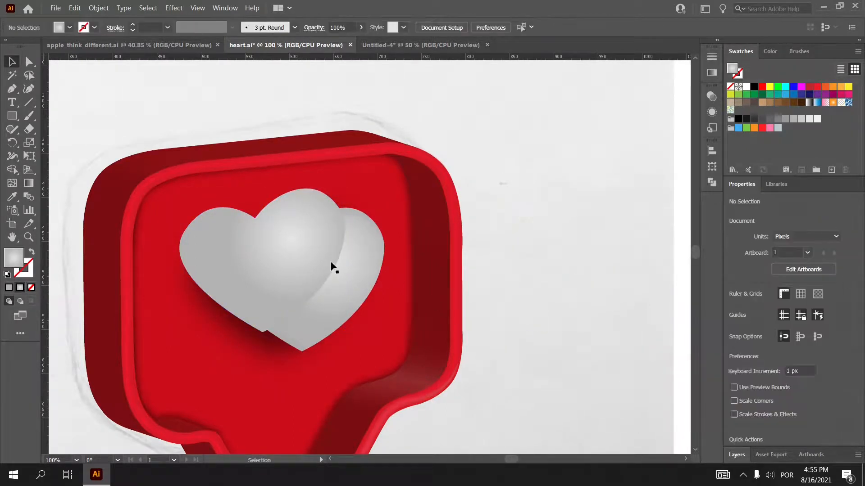
Step: Give the offset front heart a linear gradient at -90° with its end stop at 0% opacity
left_click(318, 254)
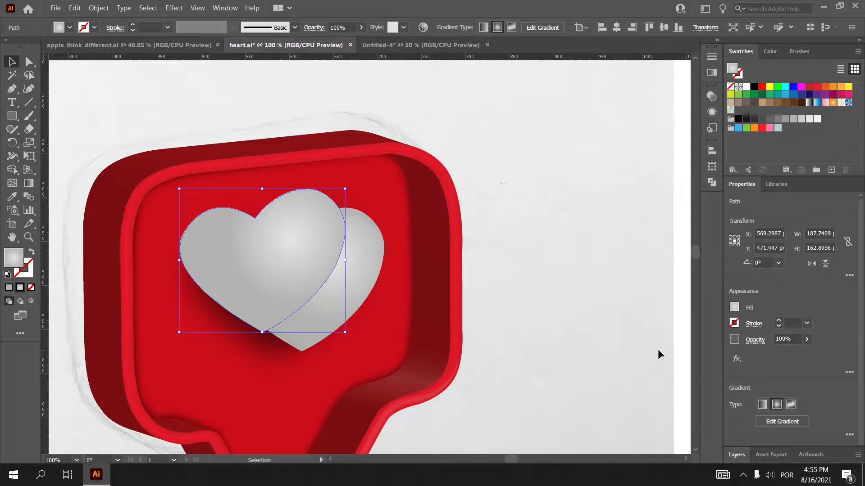
left_click(738, 363)
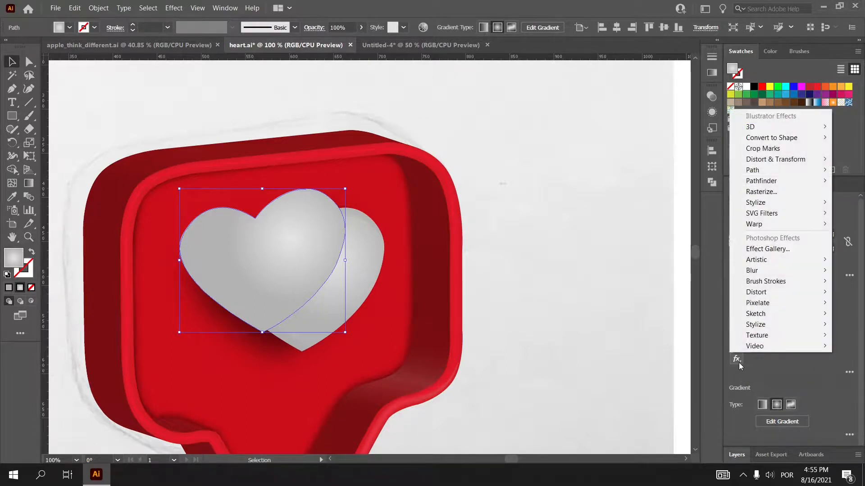
left_click(313, 265)
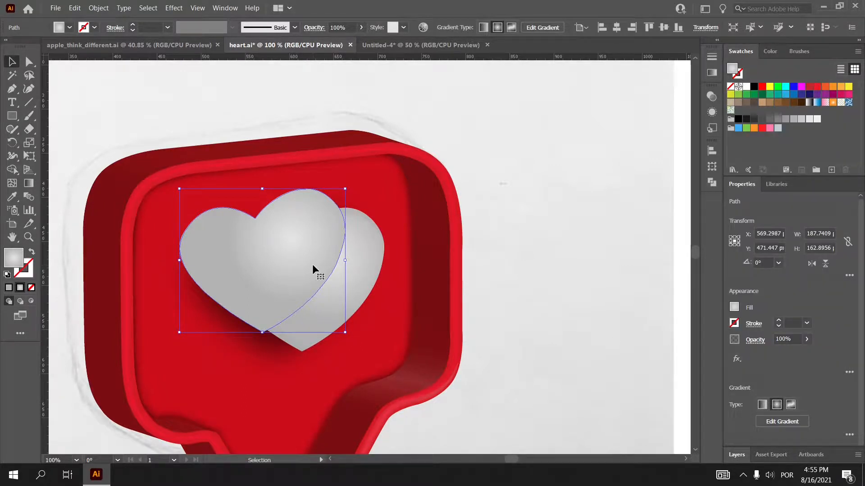
key("ctrl+F9")
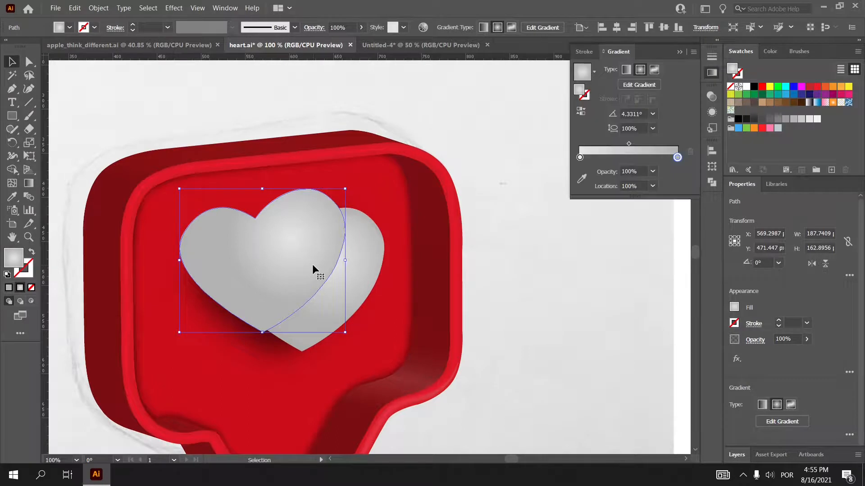
left_click(626, 69)
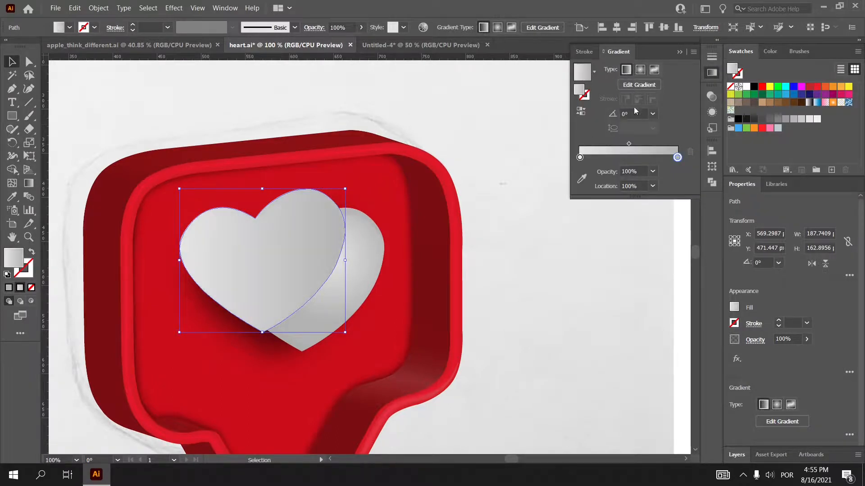
left_click(629, 113)
type("90")
key("Tab")
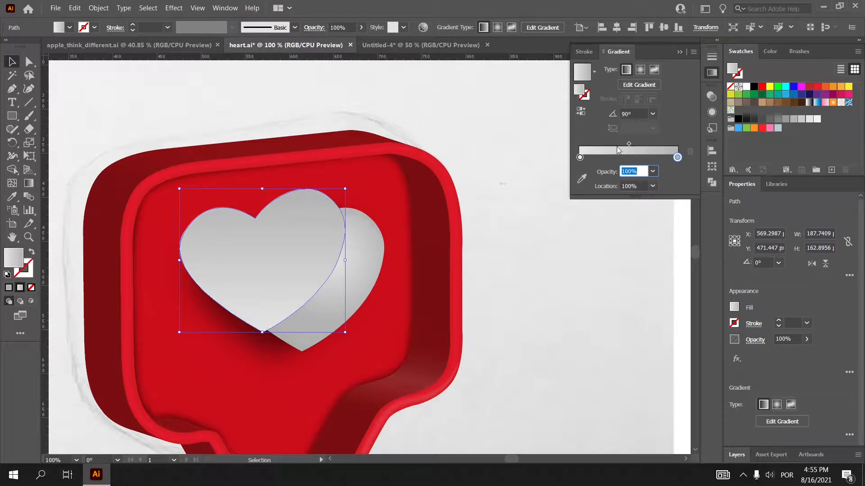
type("0")
key("Tab")
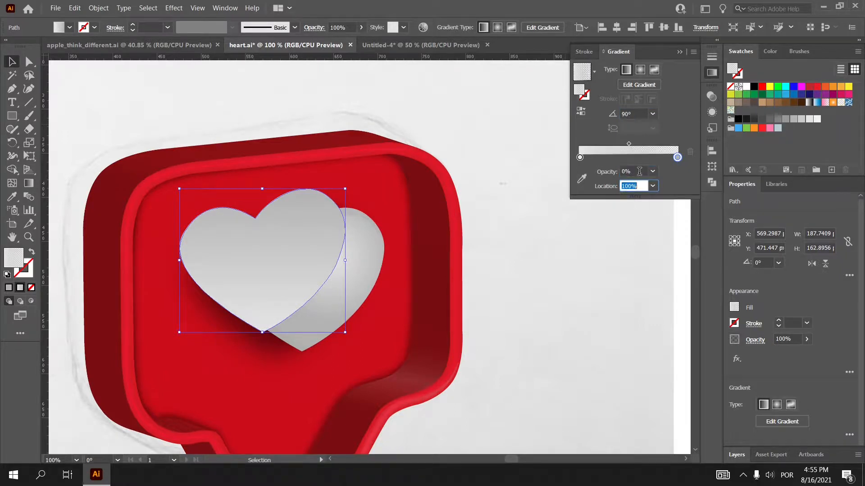
double_click(626, 113)
type("-90")
key("Tab")
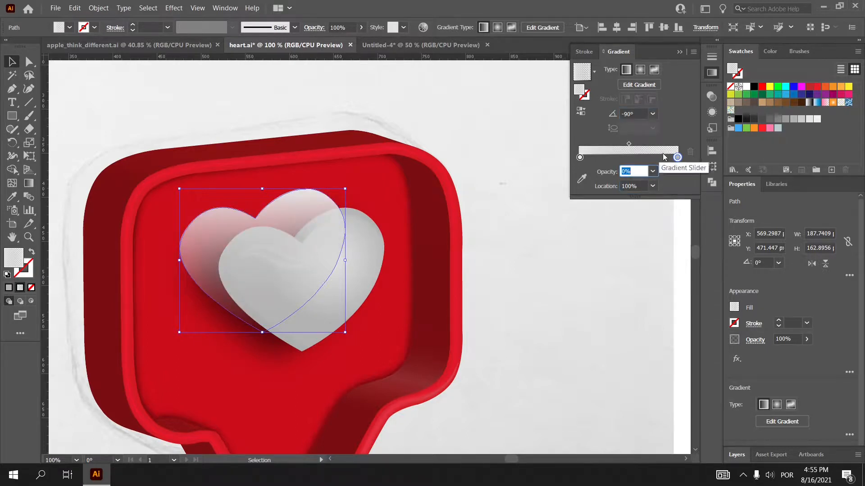
Step: Set the heart gradient's start stop to 70% opacity and open the list of effects for that heart
left_click(677, 158)
left_click_drag(638, 171, 616, 174)
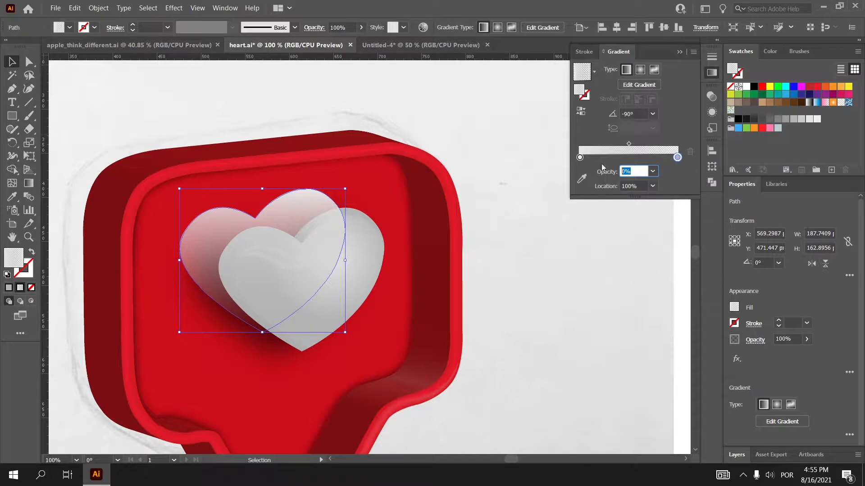
left_click(580, 158)
left_click_drag(637, 172, 600, 179)
type("70")
key("Tab")
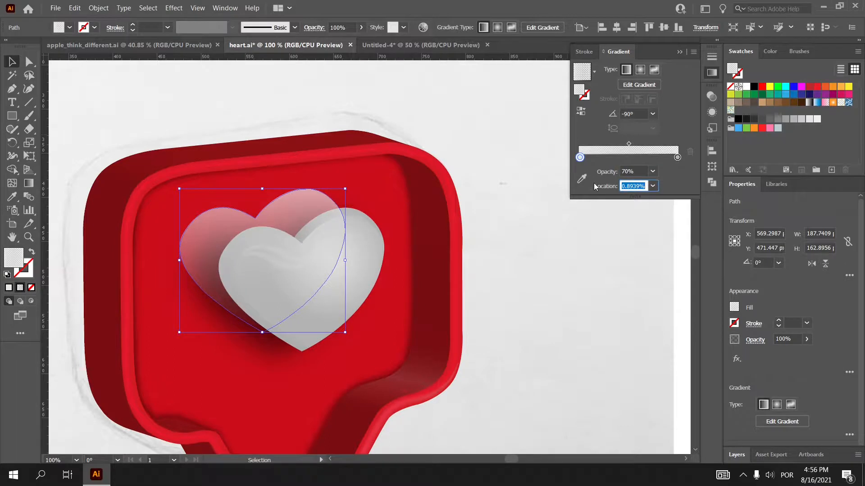
type("0")
key("Return")
left_click(292, 218)
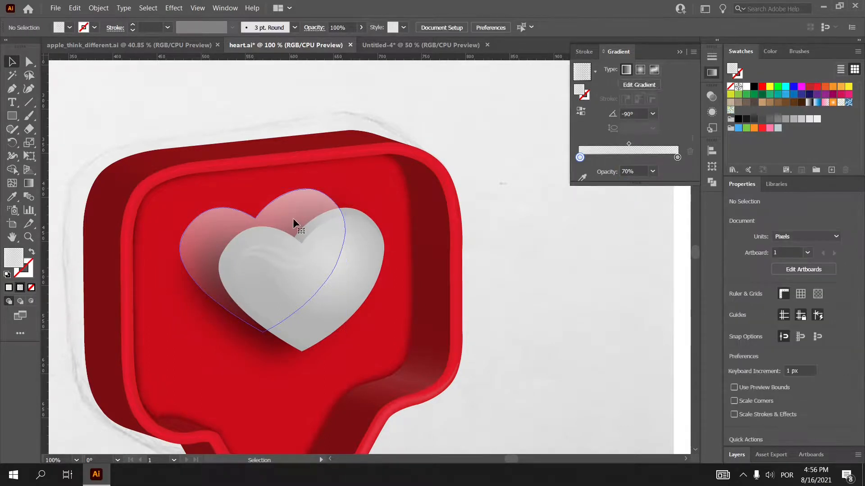
left_click(737, 359)
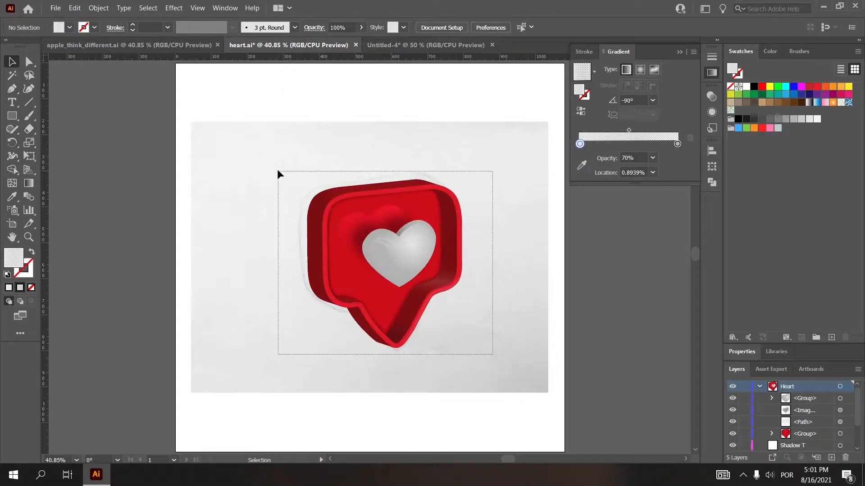
Step: Group all of the speech bubble and heart artwork, then deselect it
key("ctrl+a")
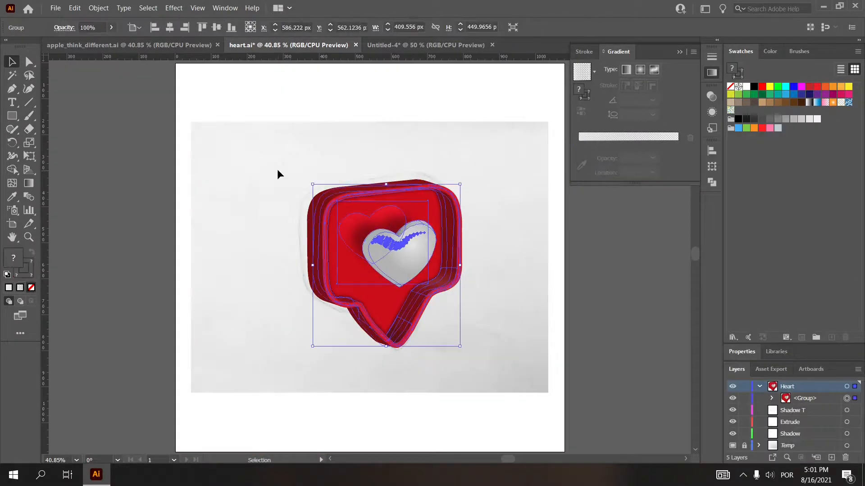
key("ctrl+shift+a")
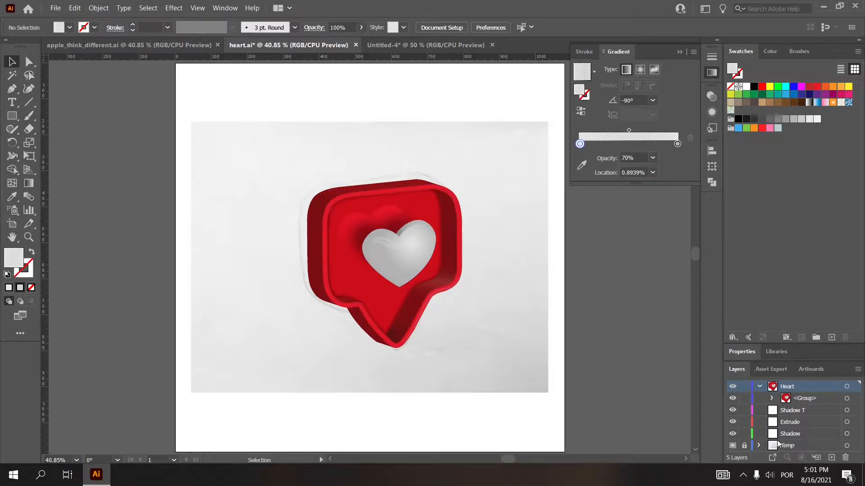
Step: Add a layer named Background directly above the Temp layer and hide the Temp sketch
left_click(832, 458)
key("b")
double_click(788, 387)
type("background")
key("Return")
left_click_drag(793, 387, 776, 440)
left_click(733, 446)
Step: Draw a 1080 × 1080 px rectangle with an orange fill and align it to cover the whole artboard
key("m")
left_click(521, 382)
type("1080")
key("Tab")
type("1080")
key("Return")
left_click(825, 87)
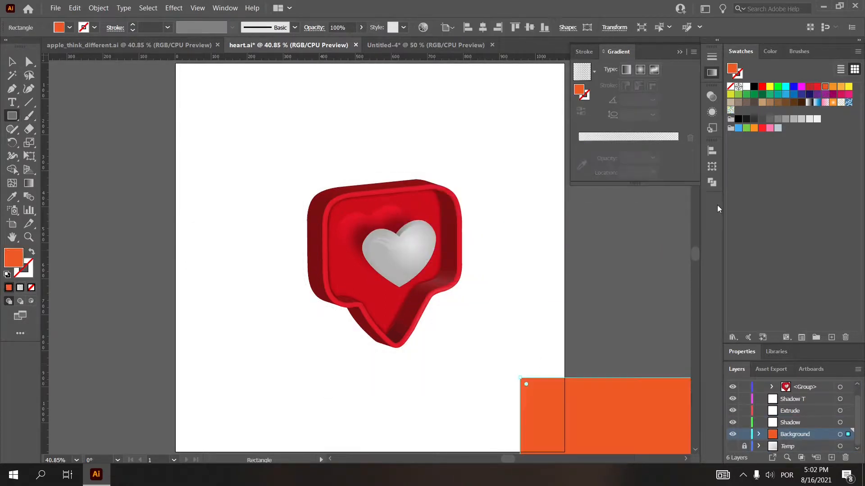
left_click_drag(521, 379, 175, 64)
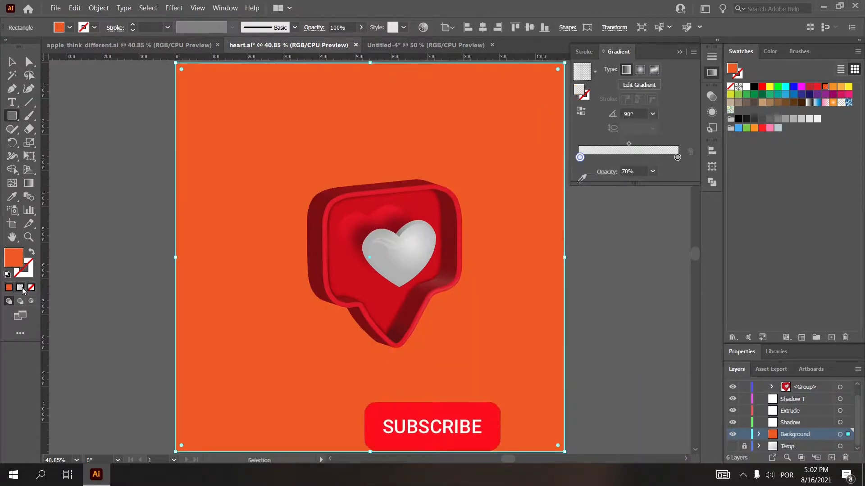
Step: Fill the background rectangle with a radial gradient whose end stop is light peach ffe5c2 at 100% opacity
left_click(20, 287)
key("g")
left_click(640, 69)
left_click(677, 157)
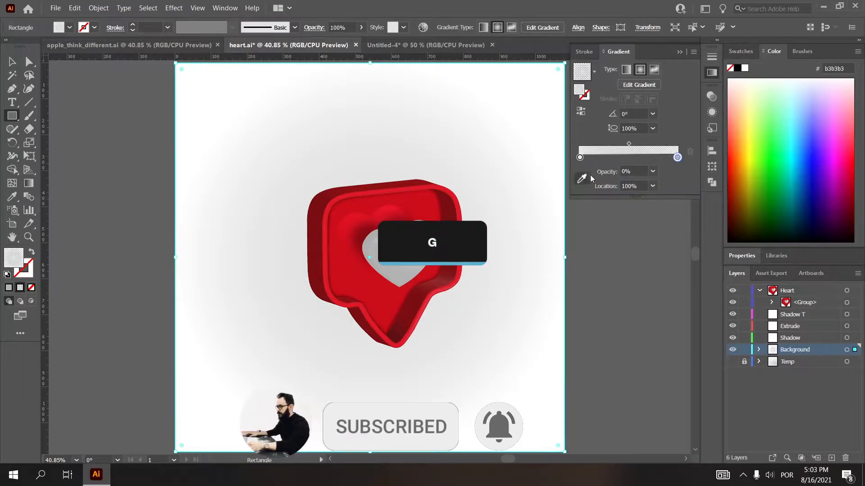
left_click(631, 171)
type("100")
key("Return")
left_click(743, 93)
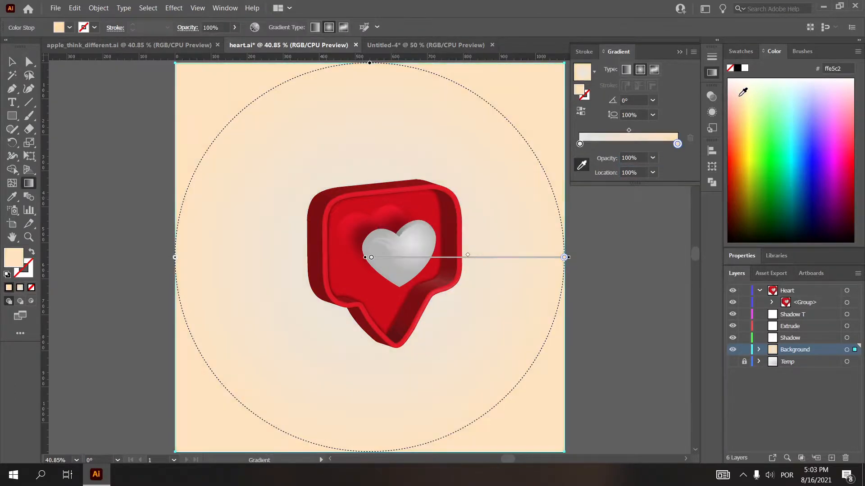
Step: Shift the background gradient's centre up and slightly left behind the bubble's upper edge and make its centre stop white
left_click_drag(496, 257, 471, 186)
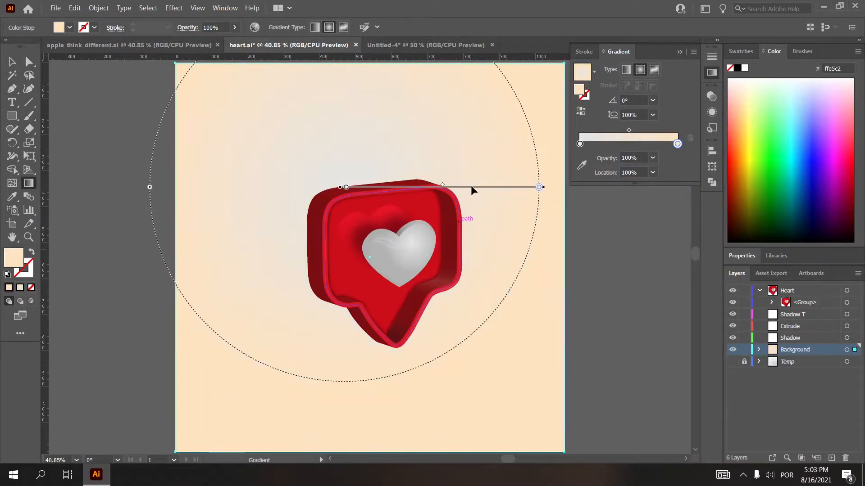
left_click(345, 187)
left_click(745, 68)
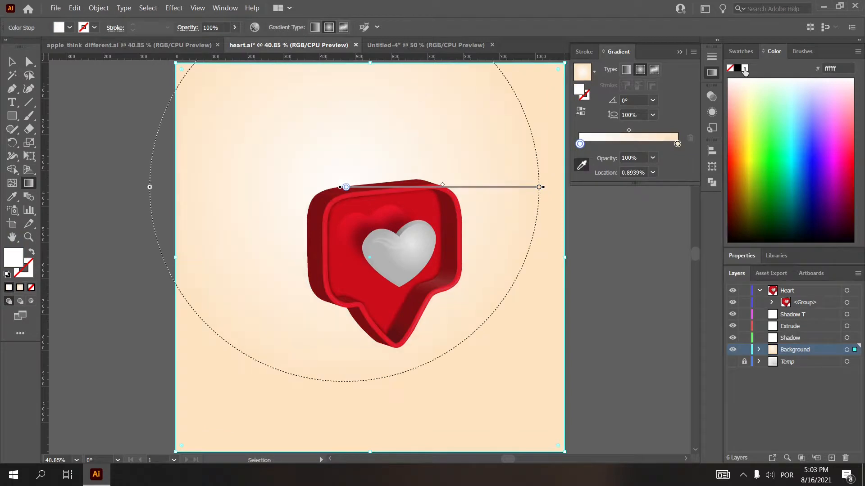
key("v")
key("ctrl+shift+a")
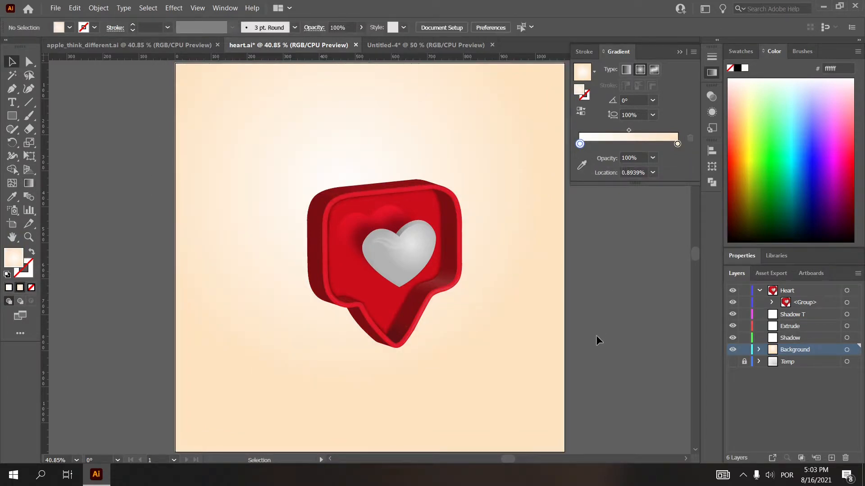
Step: Draw a flat ellipse about 378 × 68 px below the bubble's tip and fill it with a near-black swatch
key("l")
left_click_drag(341, 344, 477, 368)
left_click(741, 52)
left_click(747, 119)
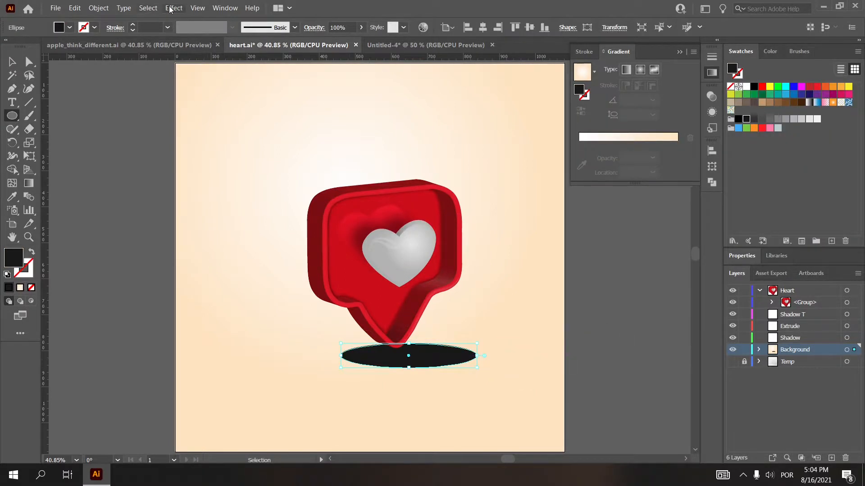
Step: Apply a Gaussian Blur to the dark ellipse with preview on, softening it into a ground shadow
left_click(174, 8)
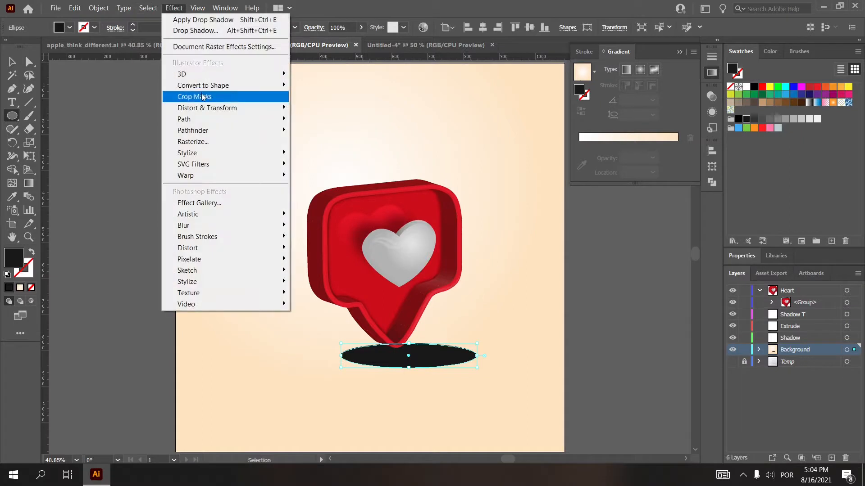
mouse_move(232, 152)
mouse_move(247, 224)
left_click(323, 225)
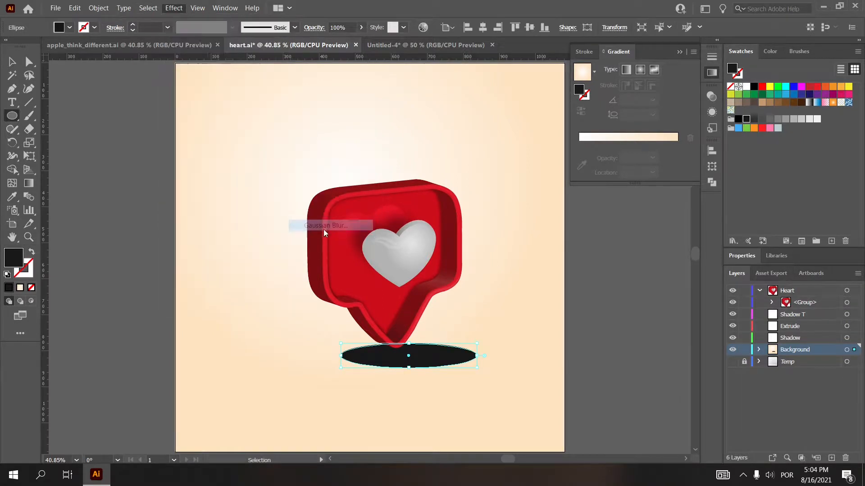
left_click(425, 223)
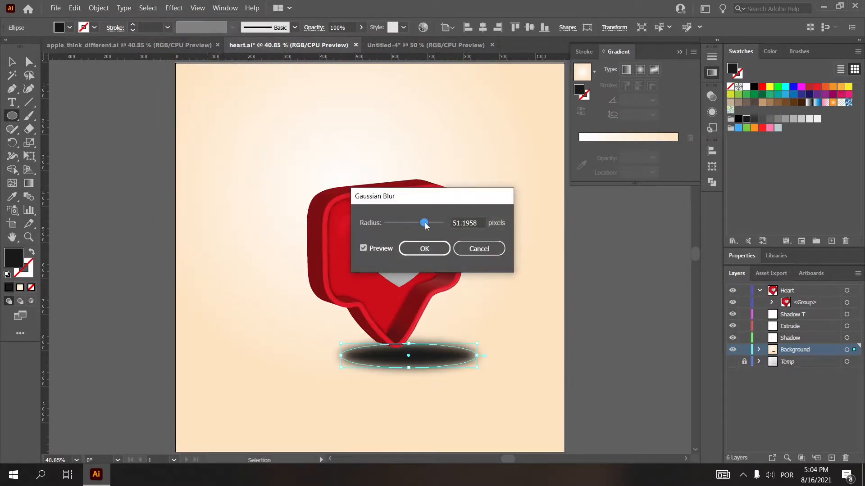
mouse_move(428, 224)
left_mouse_down()
mouse_move(411, 226)
mouse_move(443, 235)
mouse_move(432, 225)
left_mouse_up()
left_click(434, 251)
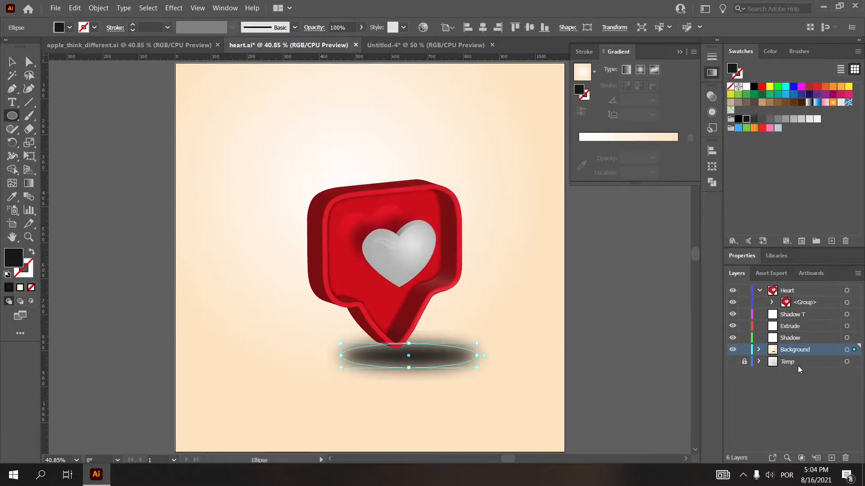
Step: Move the blurred ellipse from the Background layer to the Shadow layer, keeping it in the same place
left_click(758, 350)
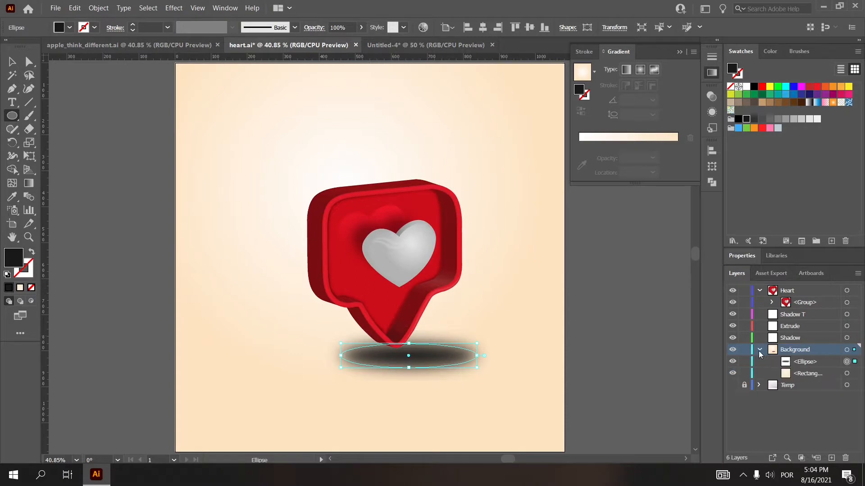
left_click(790, 364)
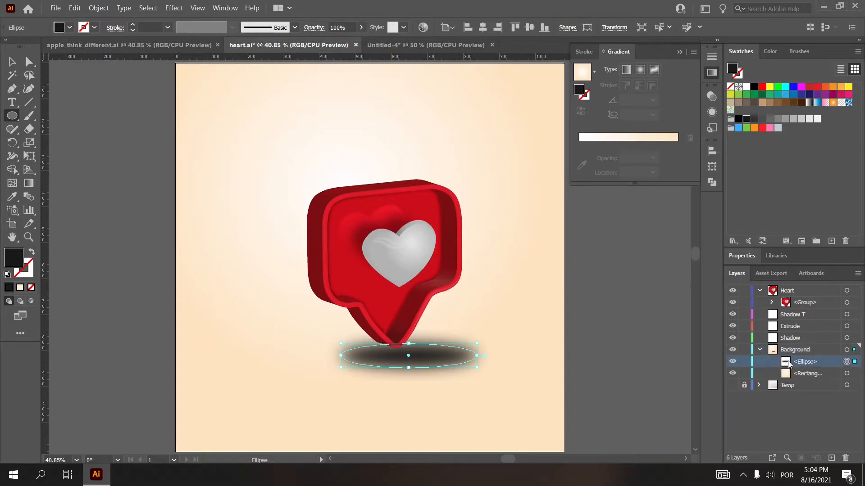
key("Delete")
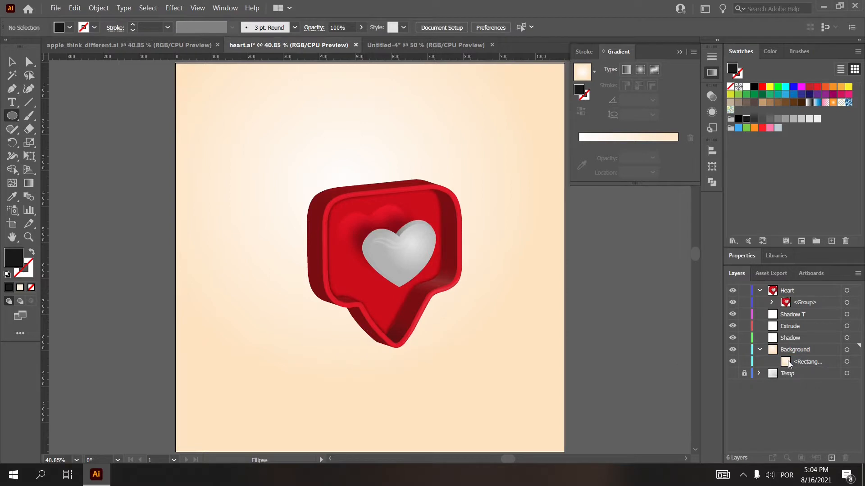
left_click(774, 317)
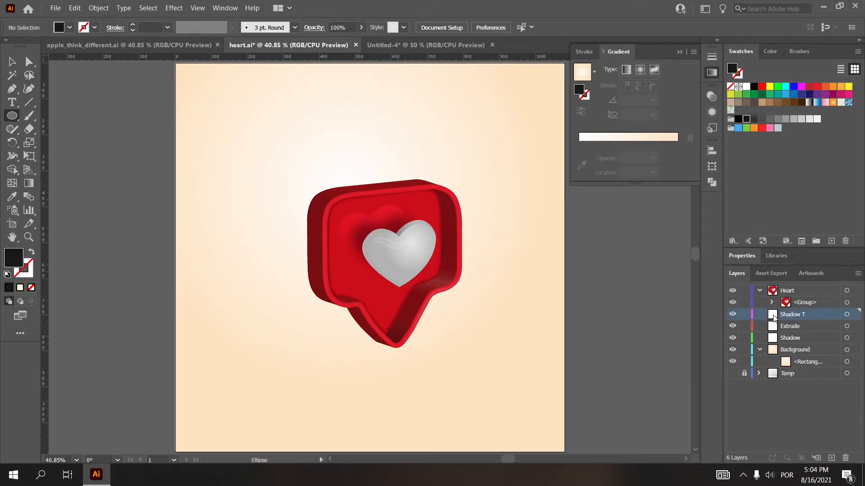
left_click(773, 339)
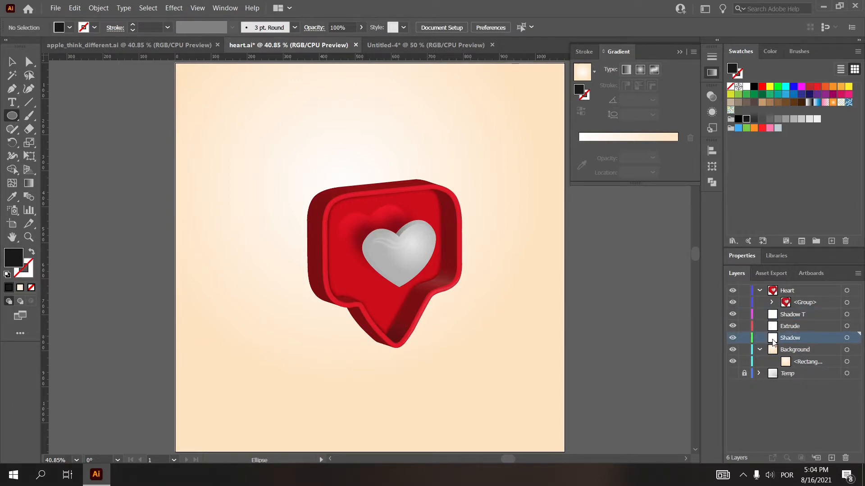
key("ctrl+f")
Step: Set the blurred shadow ellipse's opacity to 50%
left_click(743, 256)
left_click_drag(797, 339, 753, 342)
type("50")
key("Return")
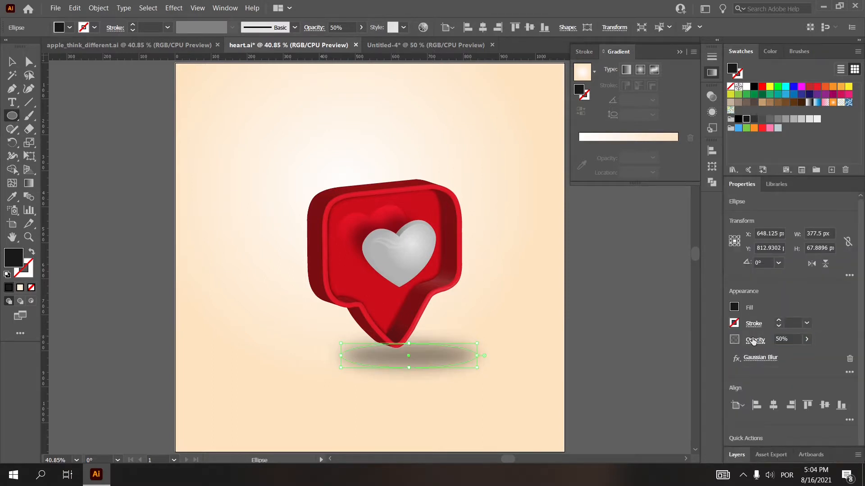
Step: Narrow the shadow ellipse from its right end so that it sits centred beneath the speech bubble's tip
key("v")
mouse_move(447, 355)
left_mouse_down()
mouse_move(431, 357)
mouse_move(443, 355)
left_mouse_up()
left_click(567, 350)
left_click(442, 355)
left_click(555, 353)
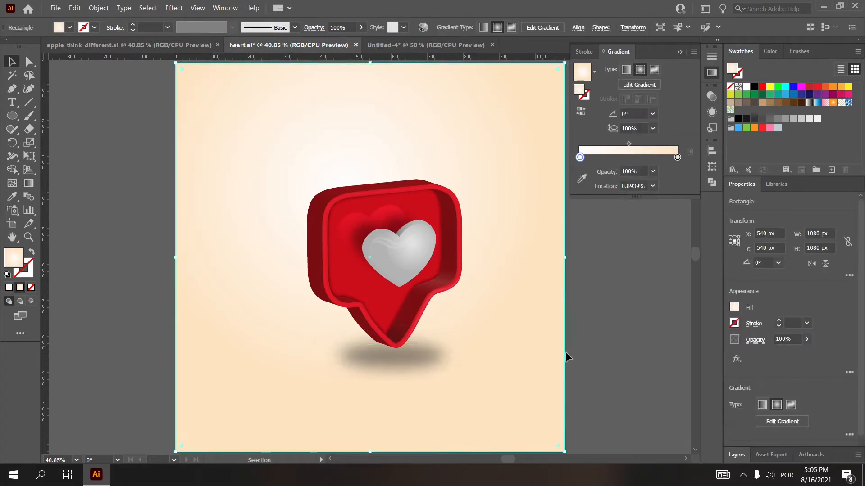
Step: Move the blurred shadow ellipse slightly up so that it sits closer to the speech bubble's tip
left_click(433, 355)
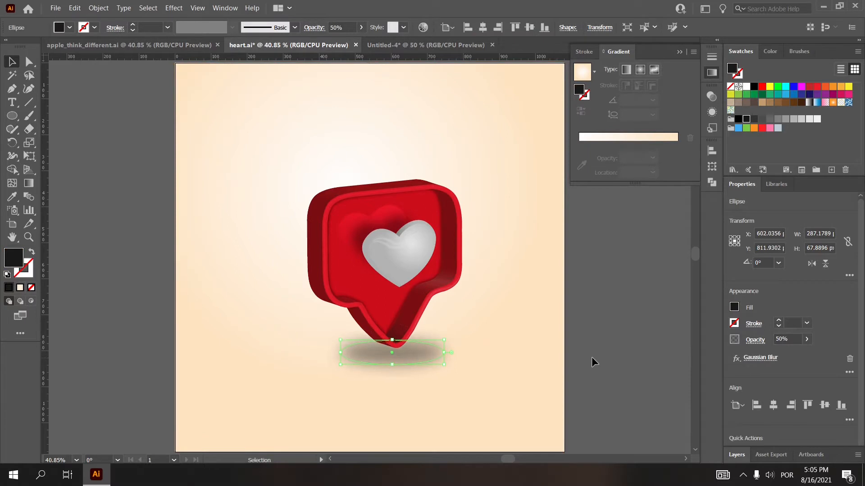
left_click(592, 357)
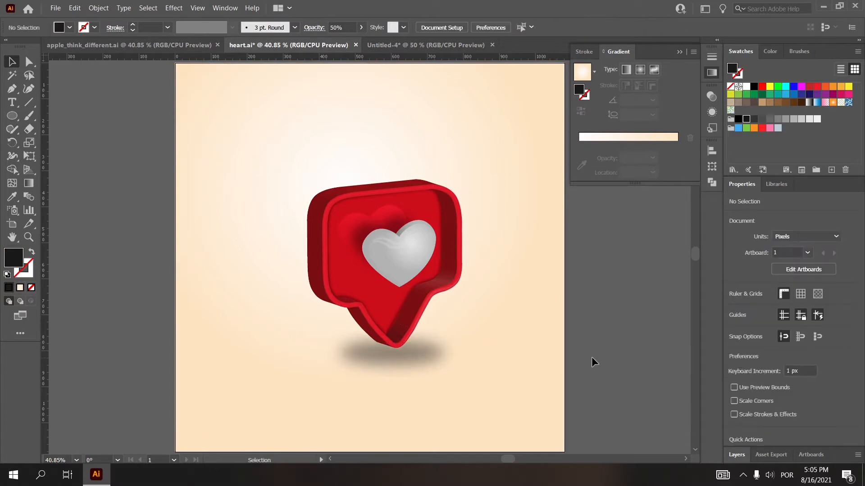
Step: Move the speech bubble group and its shadow ellipse together slightly left, to about X 561 px, nearer the artboard's centre
left_click(396, 303)
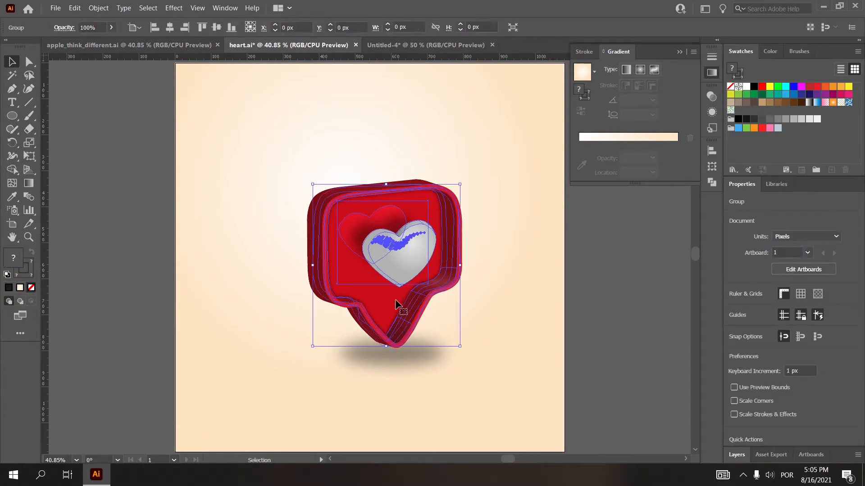
left_click(422, 356, "shift")
left_click_drag(423, 356, 413, 354)
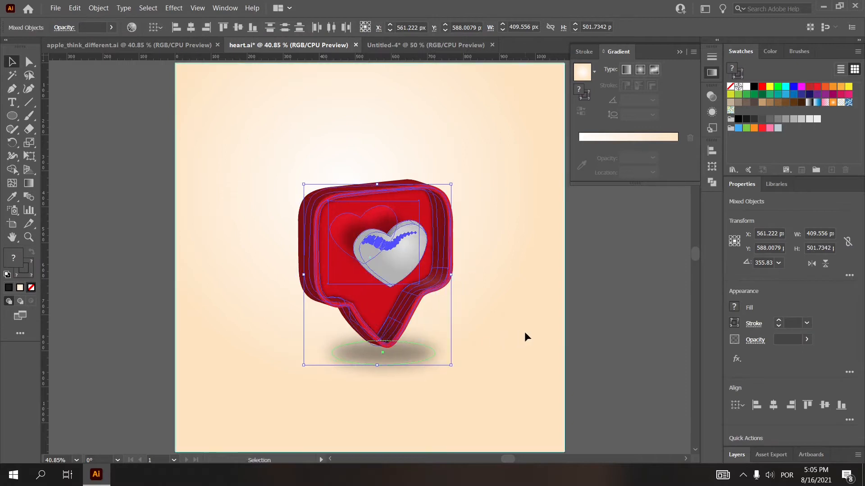
left_click(481, 343)
Step: Deselect all artwork and save the finished heart.ai document
scroll(482, 343, "down", 1)
scroll(481, 343, "down", 1)
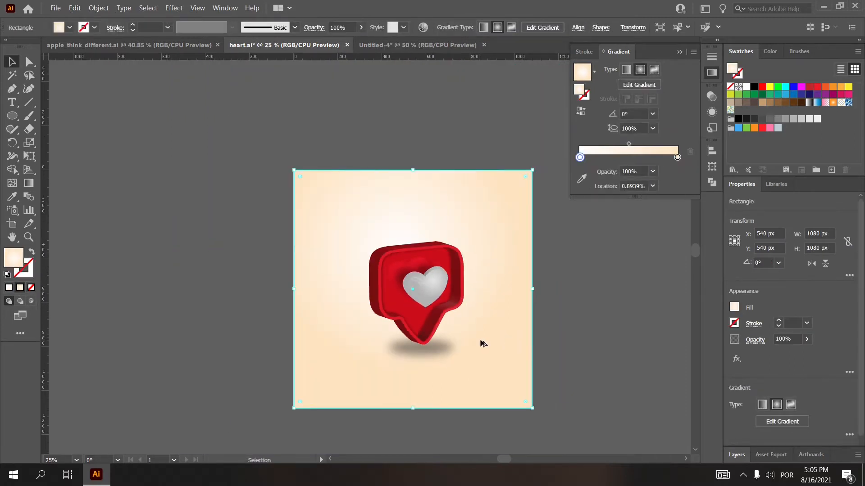
key("ctrl+shift+a")
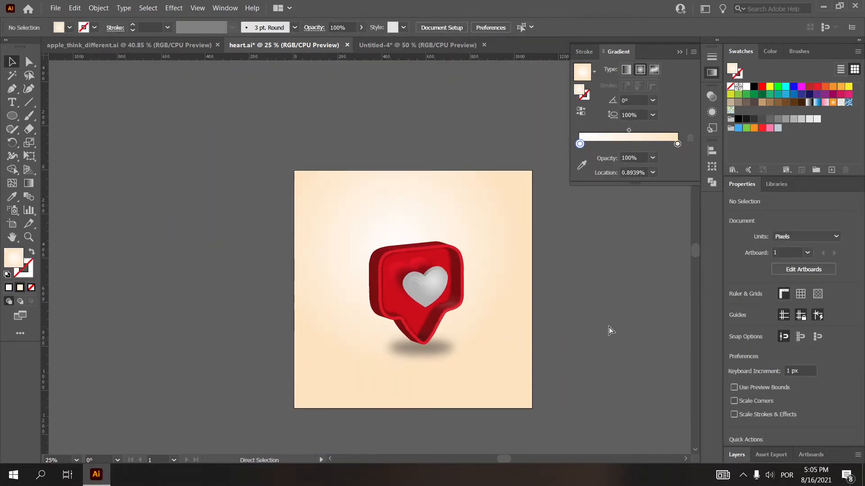
key("ctrl+s")
key("ctrl+0")
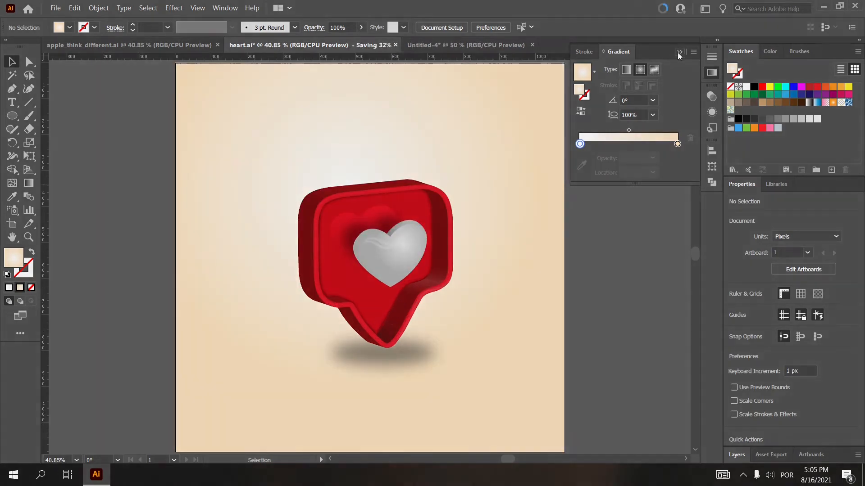